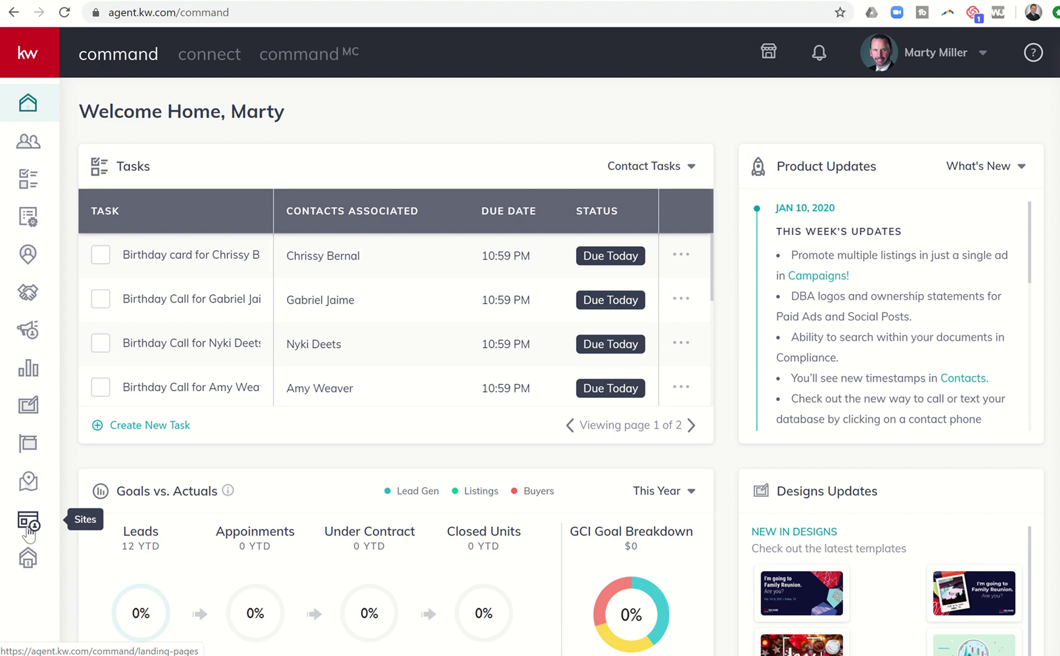
# Step: From the Landing Pages list, start a new landing page with the As A Standalone Page type
pyautogui.click(28, 528)
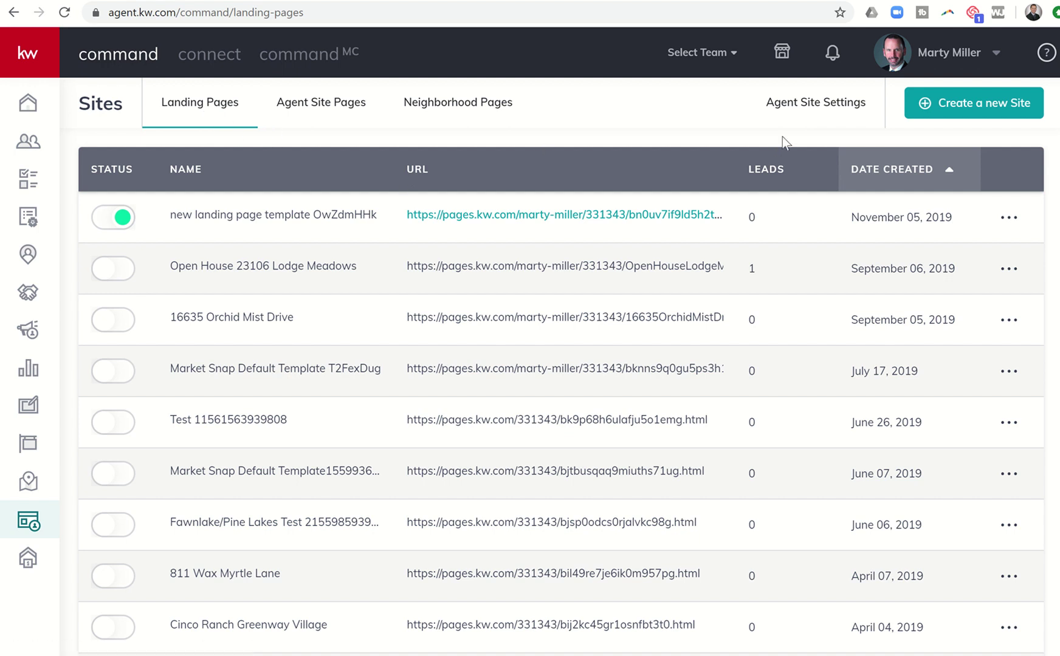
pyautogui.click(991, 113)
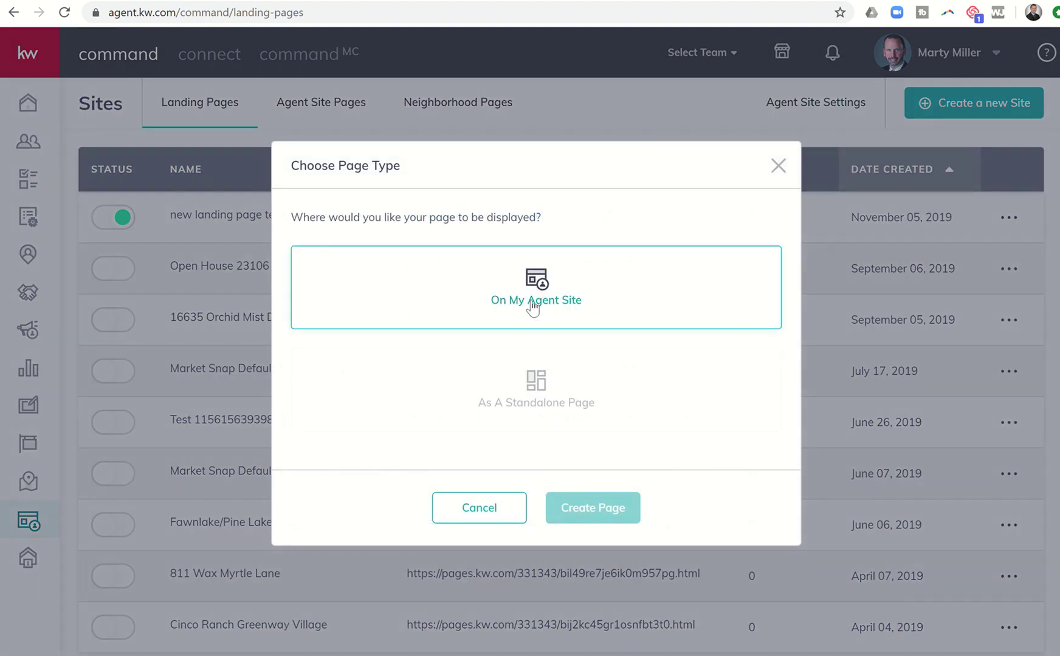
pyautogui.click(536, 387)
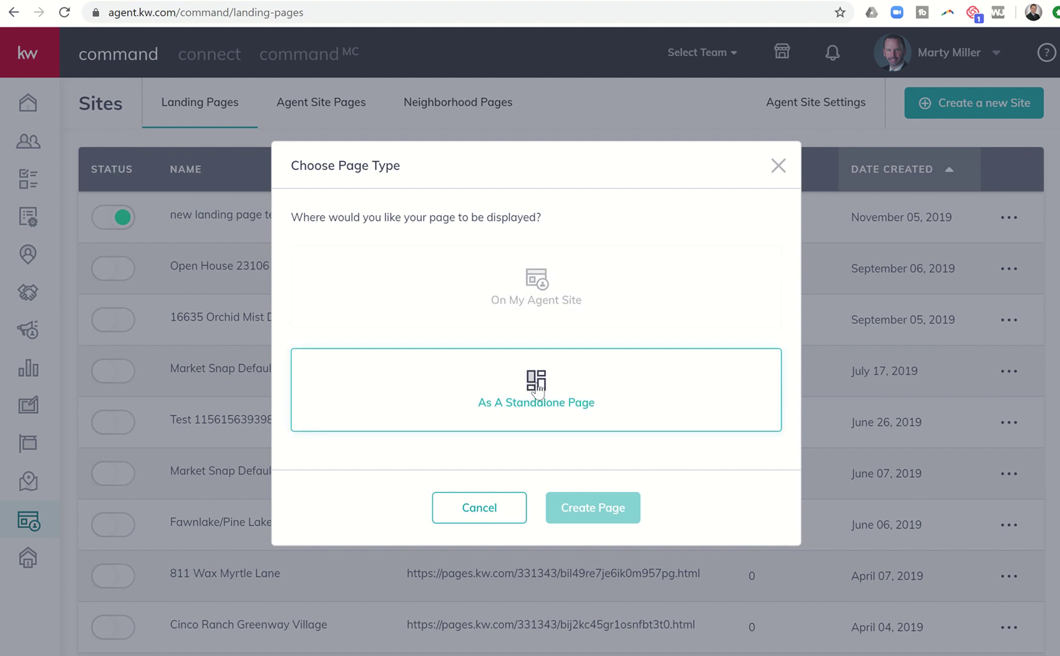
pyautogui.click(537, 389)
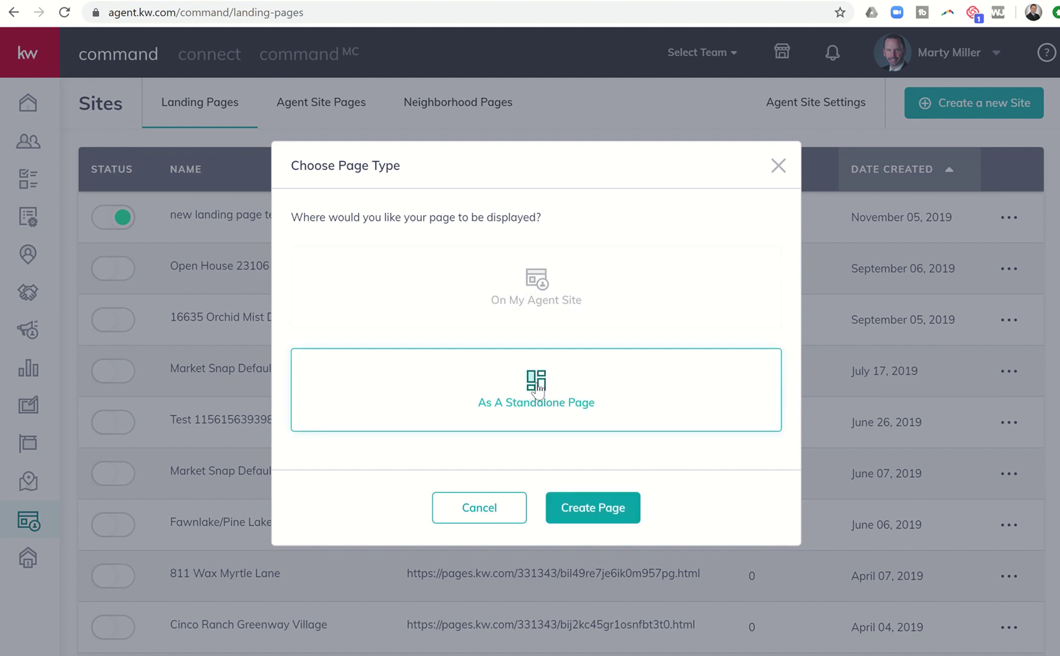
# Step: Create the standalone page so the editor loads a blank template
pyautogui.click(607, 511)
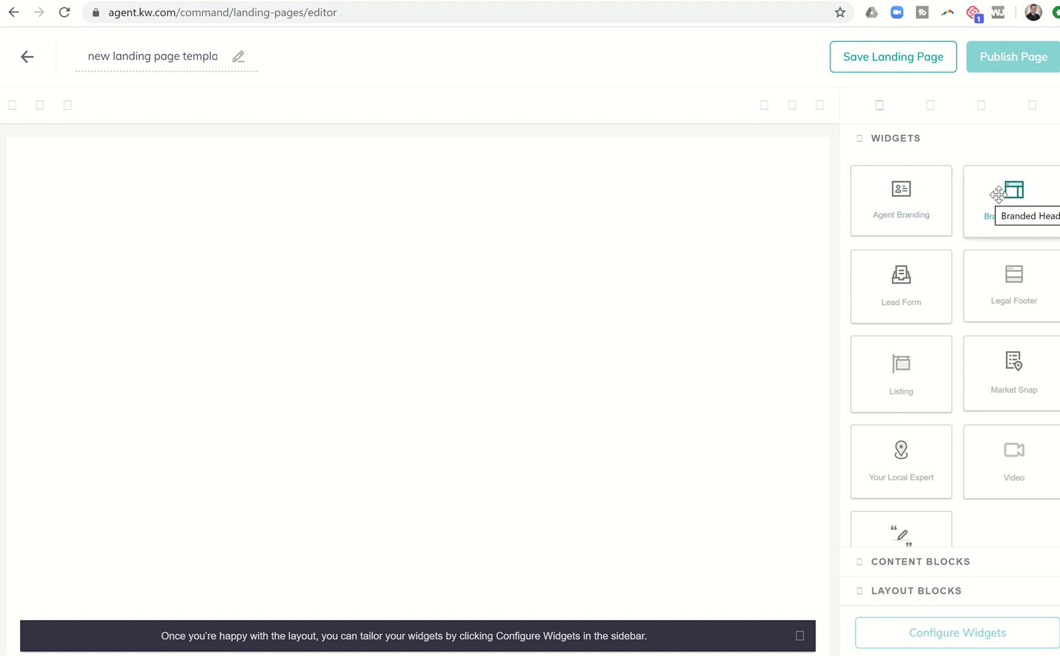
# Step: Place the Branded Header widget at the top and the Lead Form widget beneath it
pyautogui.moveTo(991, 195); pyautogui.dragTo(641, 182)
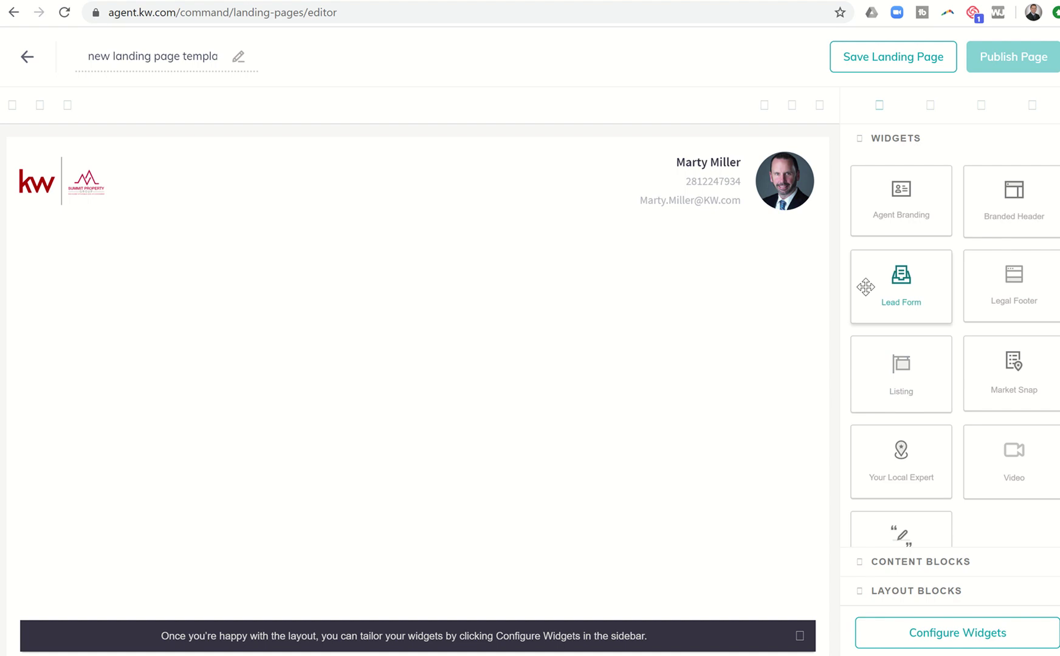
pyautogui.moveTo(864, 287); pyautogui.dragTo(627, 284)
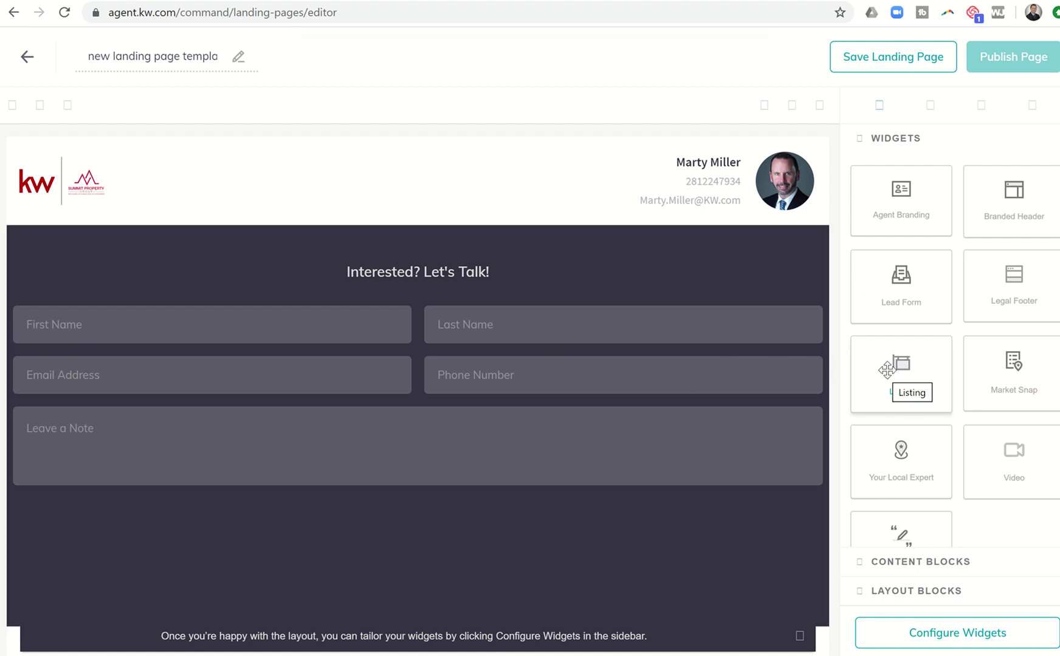
# Step: Drop the Listing widget below the lead form and review its photos, details and map
pyautogui.moveTo(886, 369); pyautogui.dragTo(817, 412)
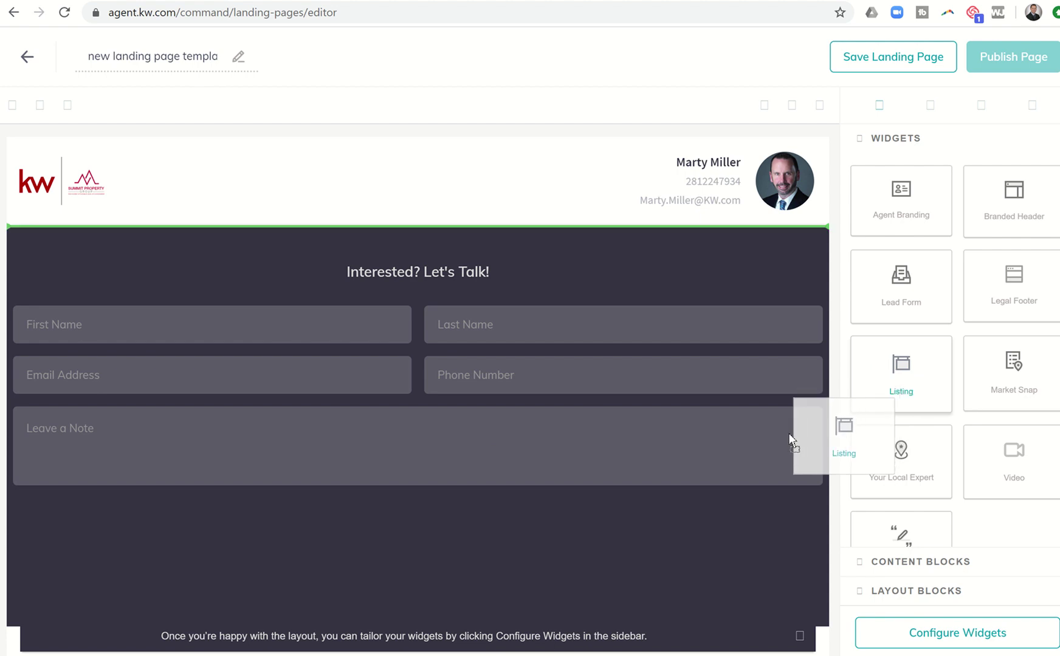
pyautogui.moveTo(780, 440); pyautogui.dragTo(440, 502)
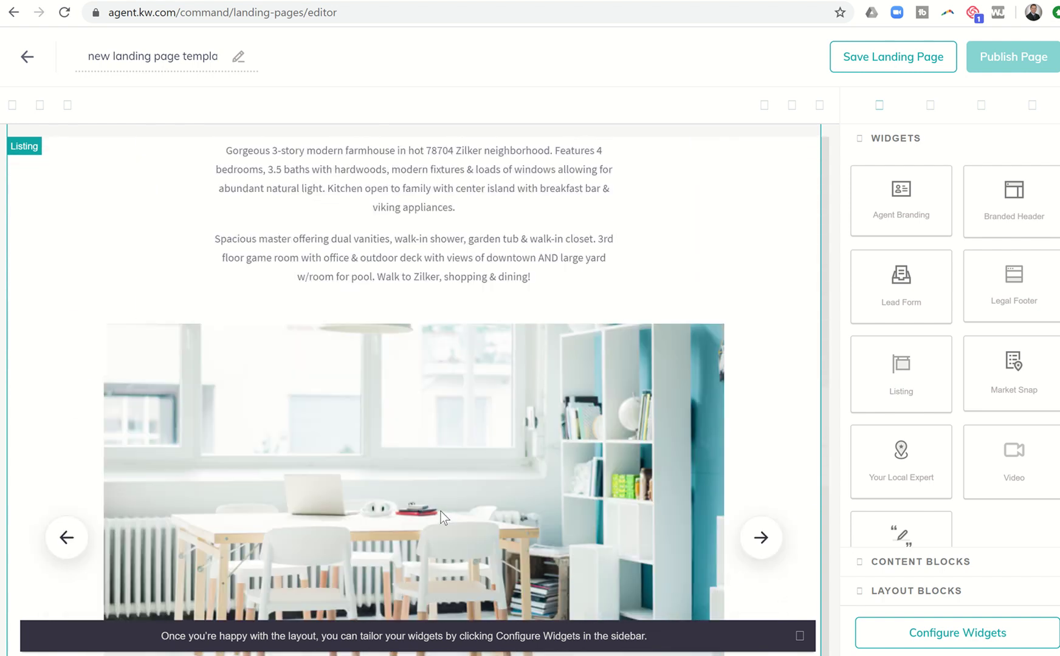
pyautogui.scroll(-8, 440, 511)
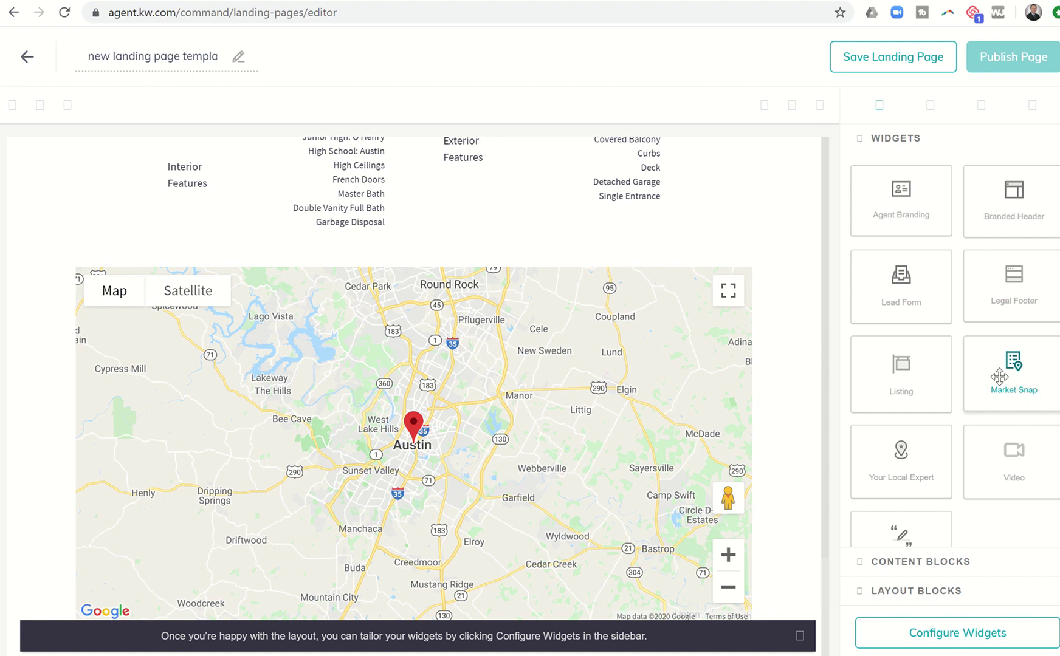
# Step: Add the Market Snap widget below the listing section
pyautogui.moveTo(999, 377); pyautogui.dragTo(703, 501)
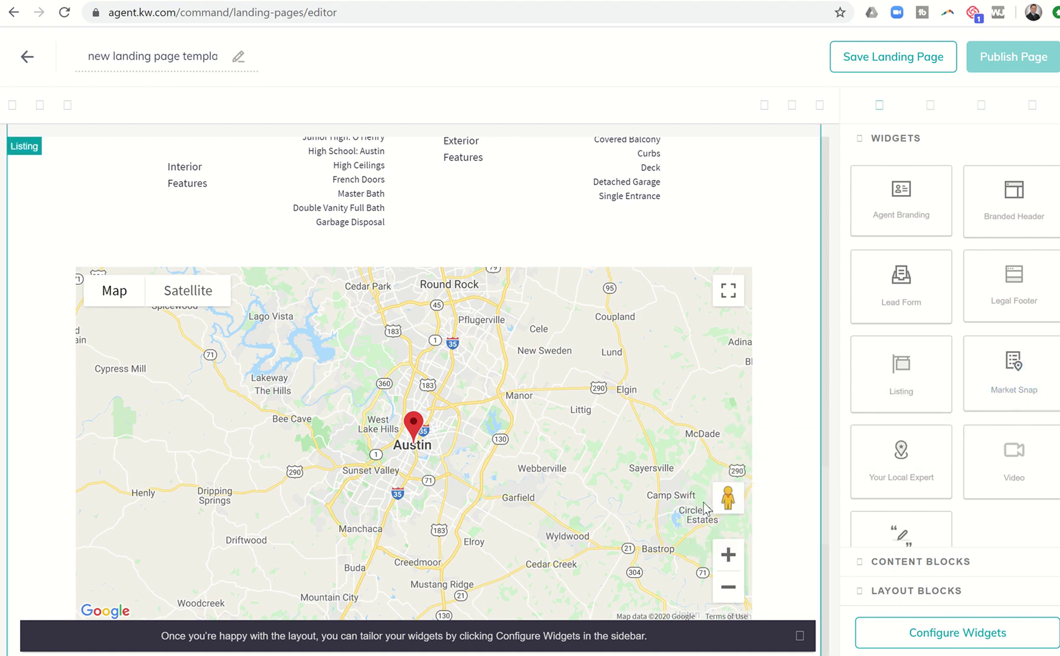
pyautogui.scroll(-6, 703, 502)
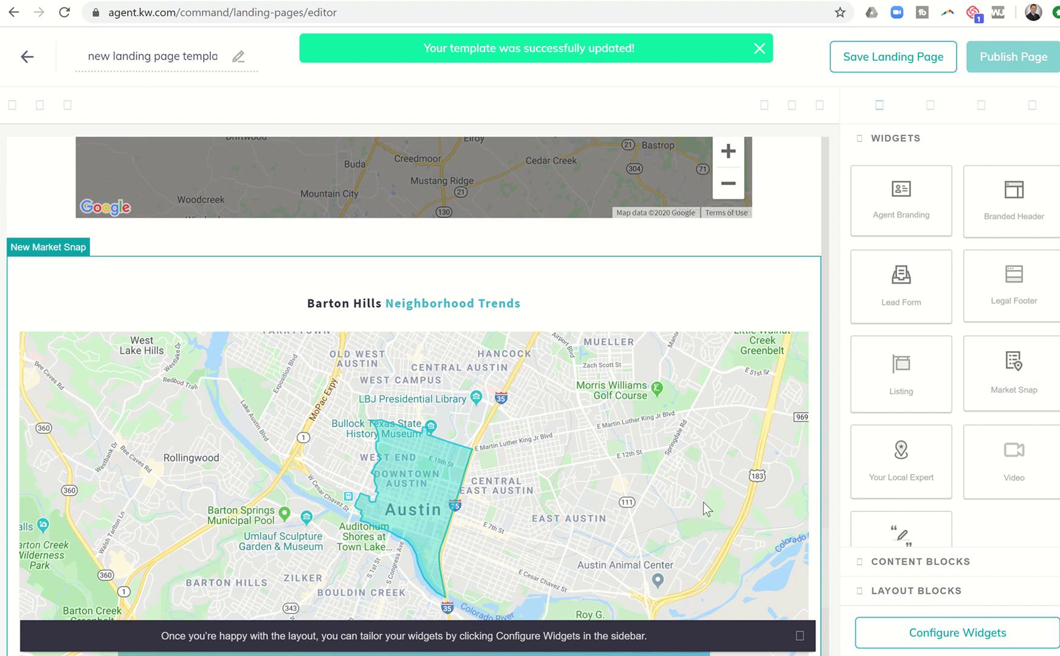
pyautogui.scroll(-5, 703, 502)
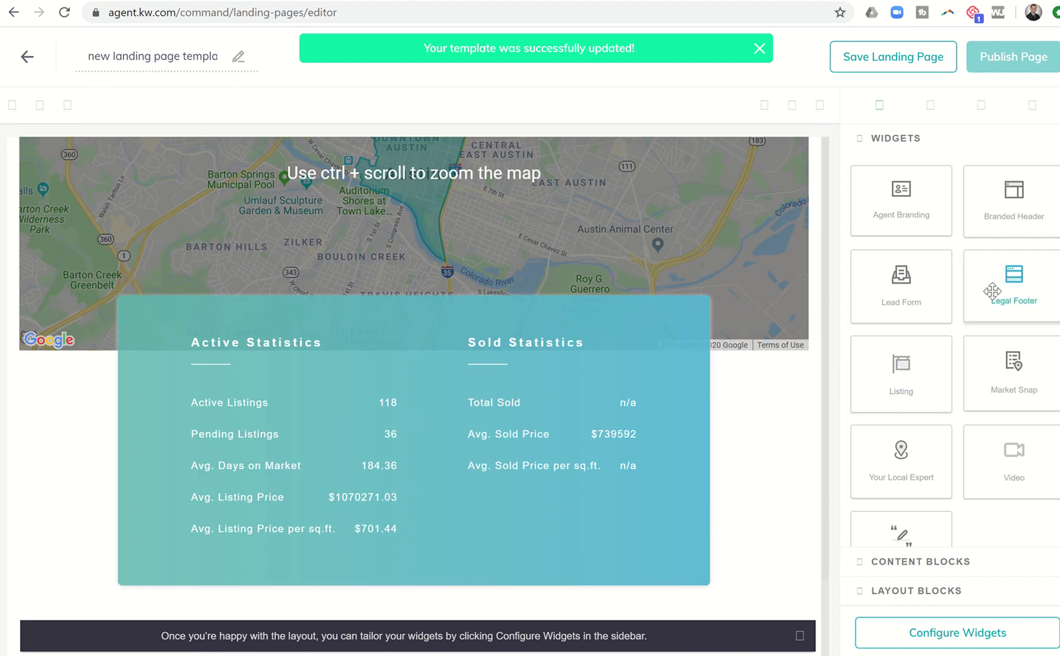
# Step: Add the Legal Footer widget at the bottom of the page
pyautogui.moveTo(992, 292); pyautogui.dragTo(650, 553)
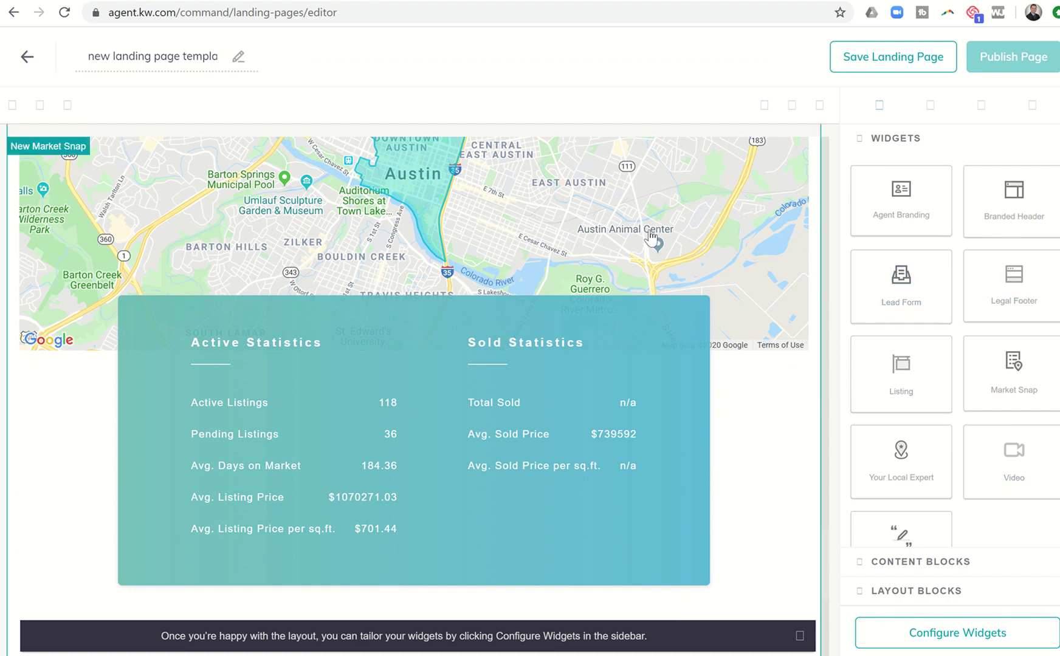
pyautogui.scroll(8, 650, 237)
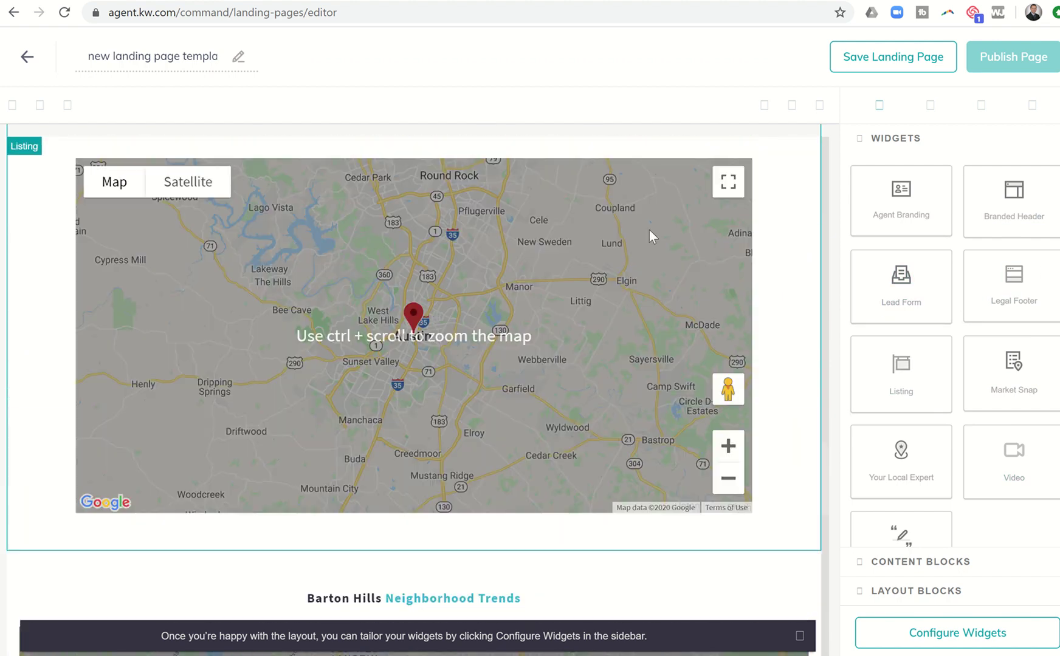
pyautogui.scroll(10, 649, 229)
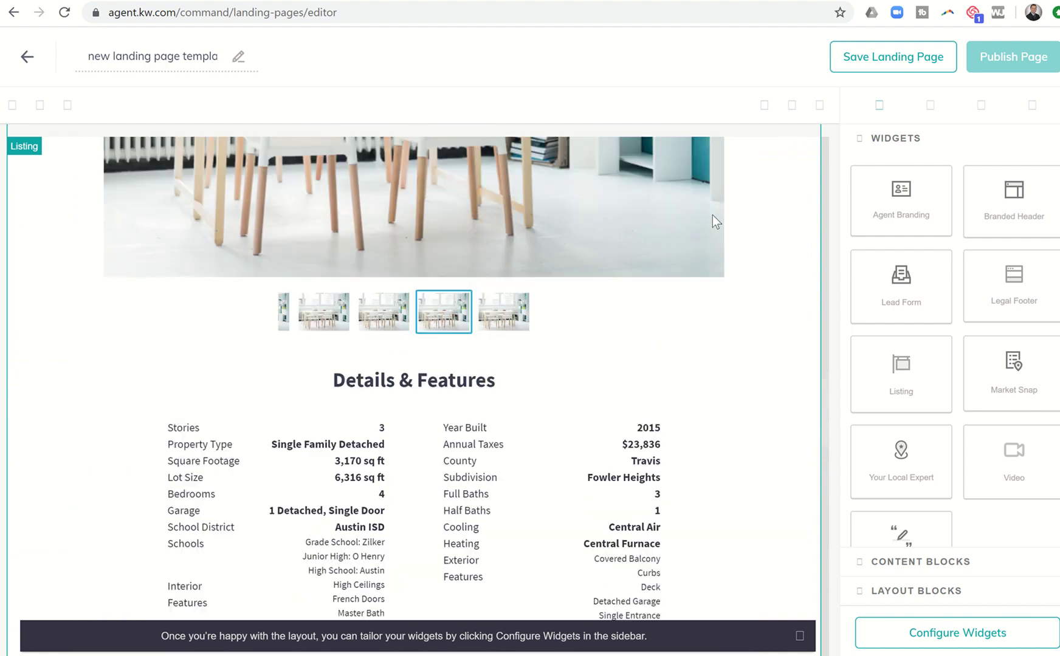
pyautogui.scroll(3, 712, 215)
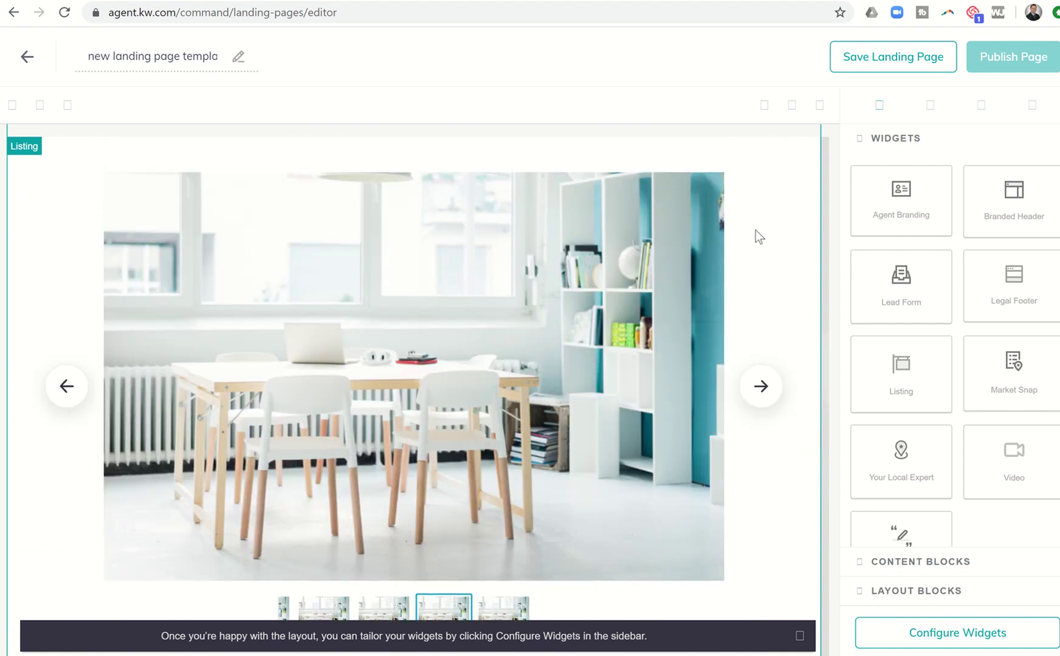
pyautogui.scroll(10, 755, 230)
pyautogui.scroll(8, 756, 236)
pyautogui.scroll(4, 756, 230)
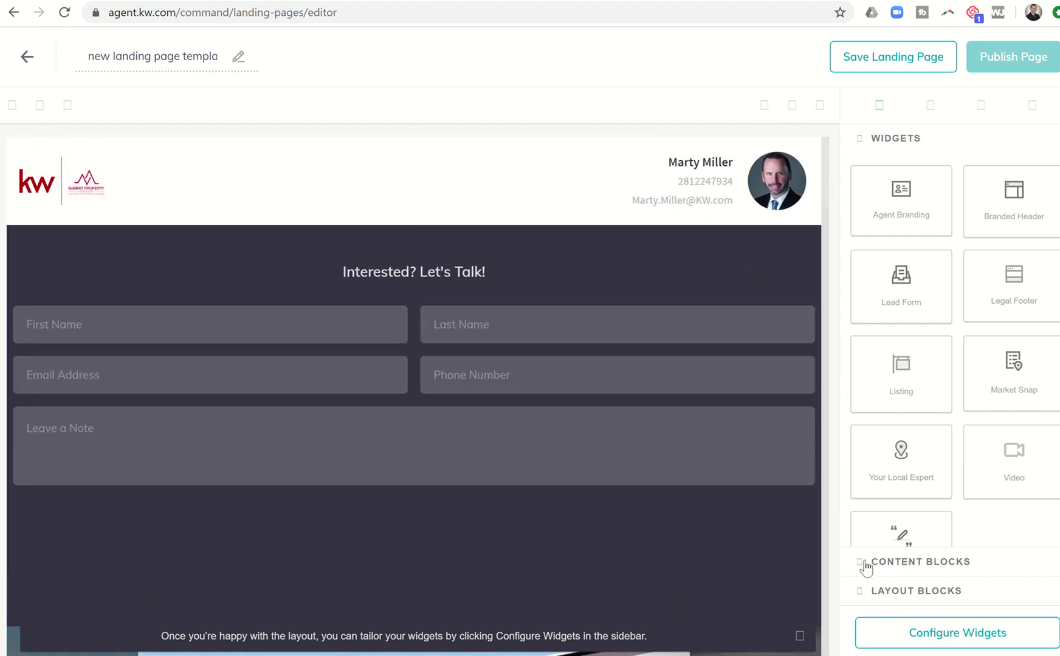
# Step: Browse the Content Blocks and Layout Blocks lists, then return to Widgets
pyautogui.click(883, 567)
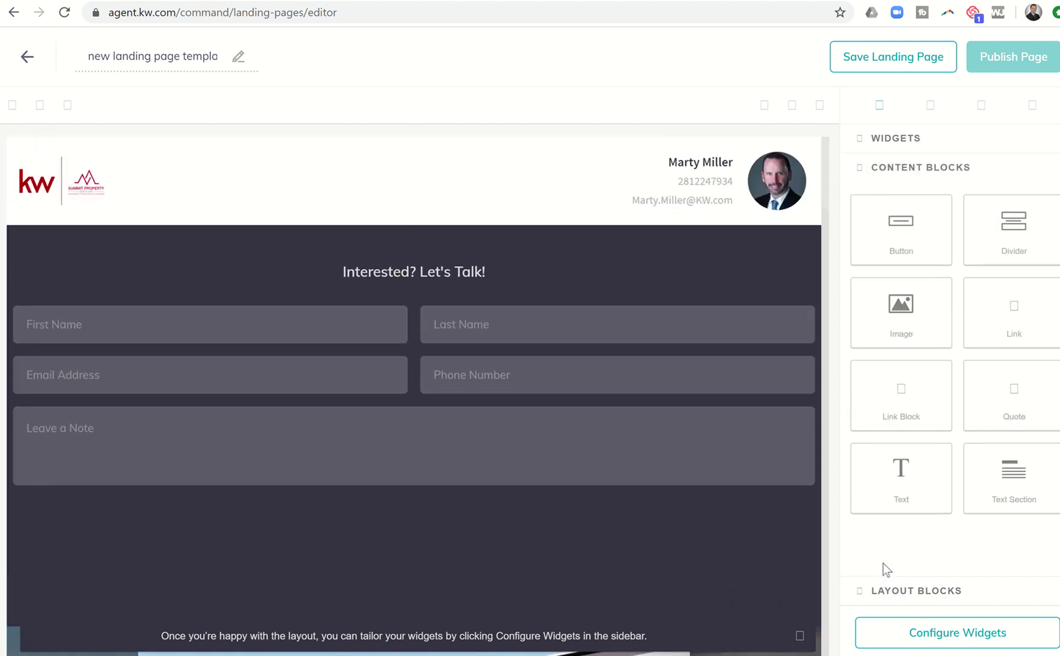
pyautogui.click(893, 594)
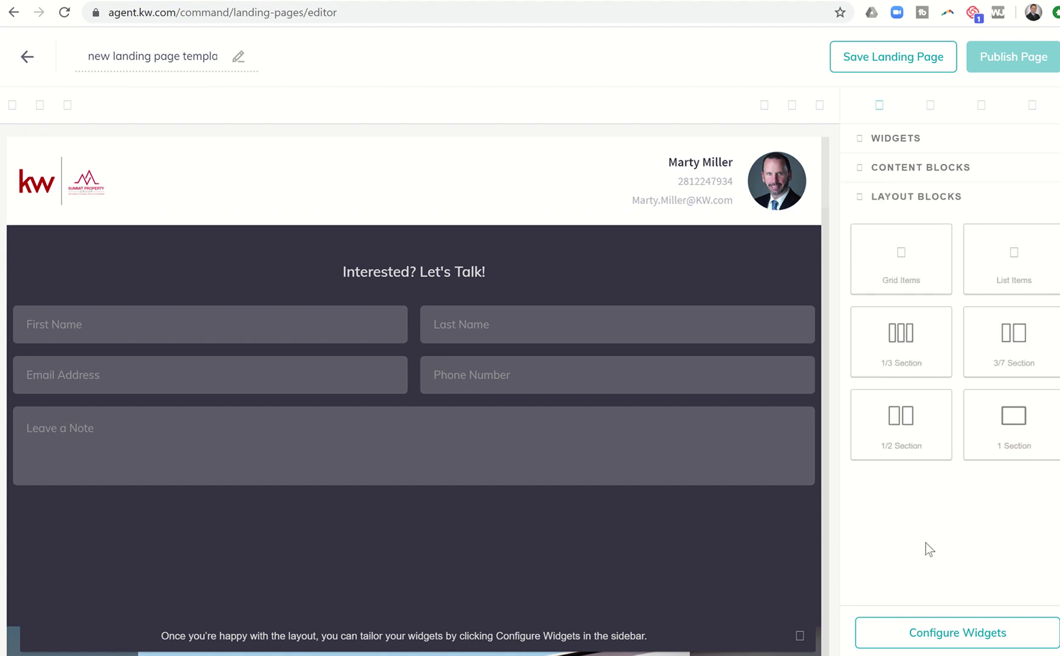
pyautogui.click(925, 172)
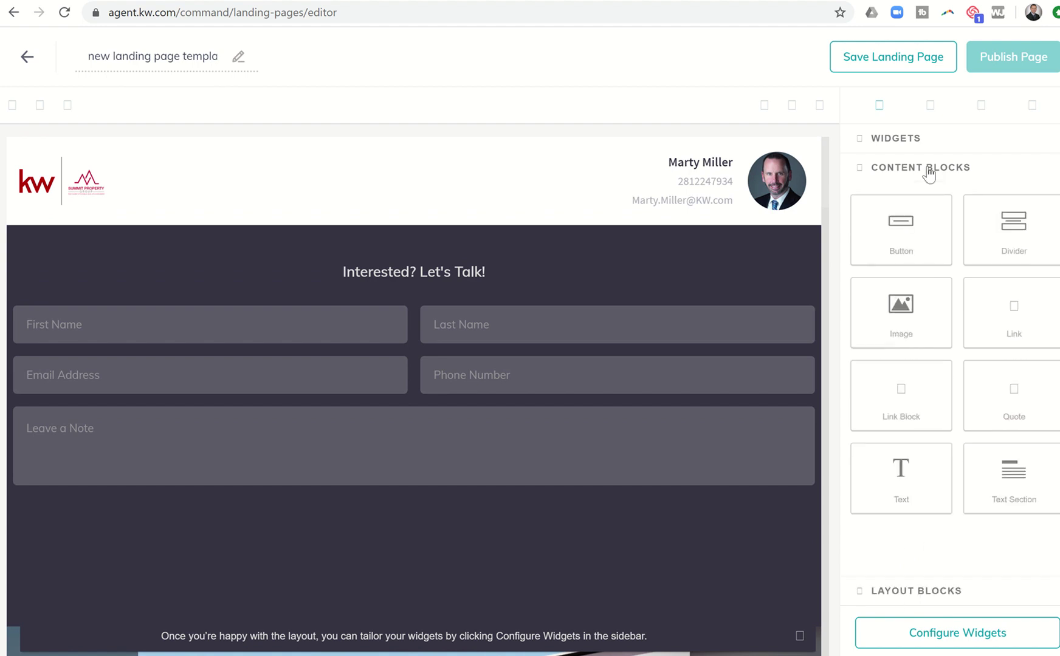
pyautogui.click(886, 149)
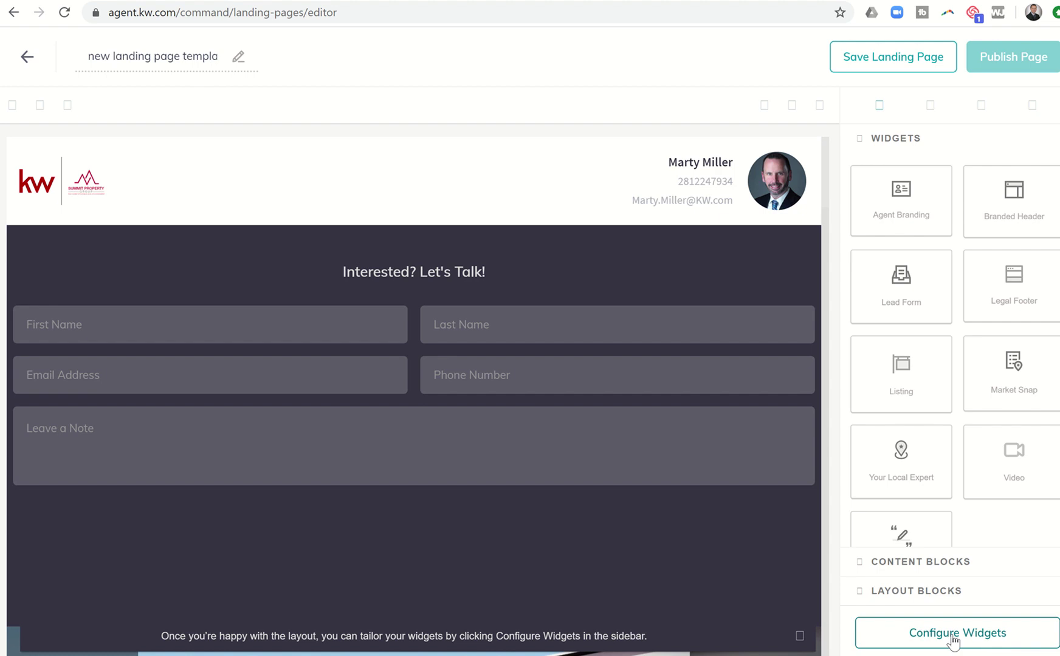
pyautogui.click(954, 638)
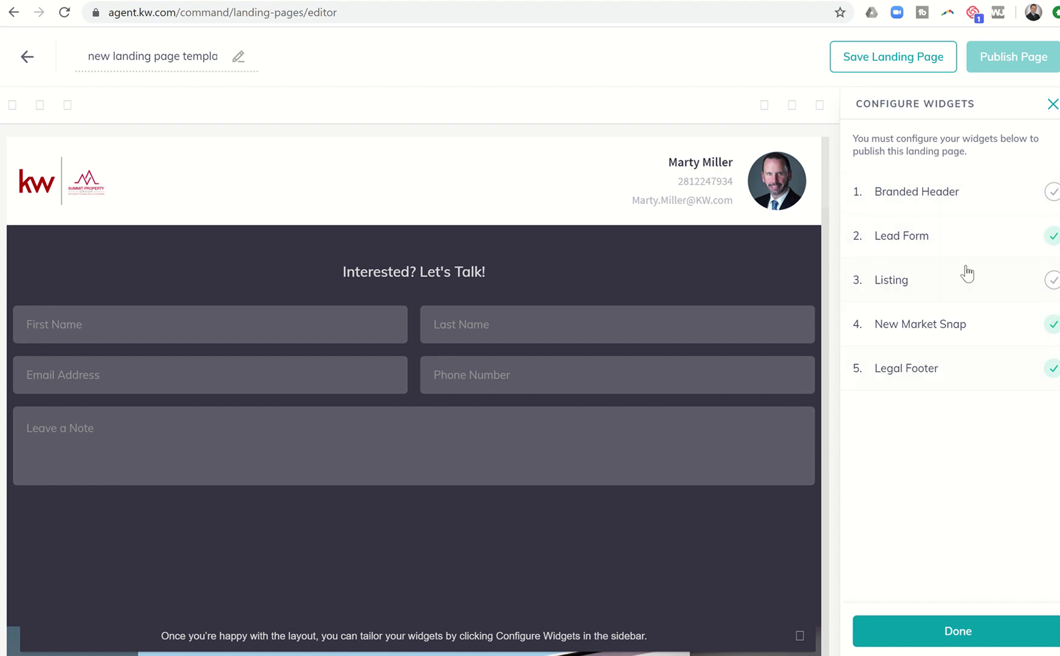
pyautogui.click(907, 192)
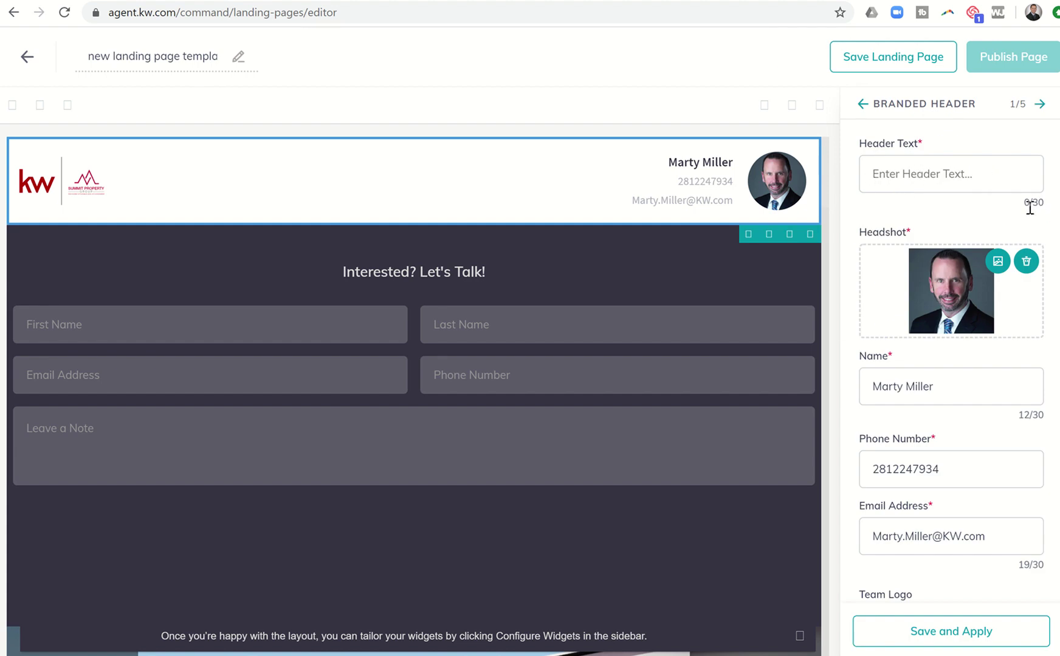
pyautogui.click(946, 178)
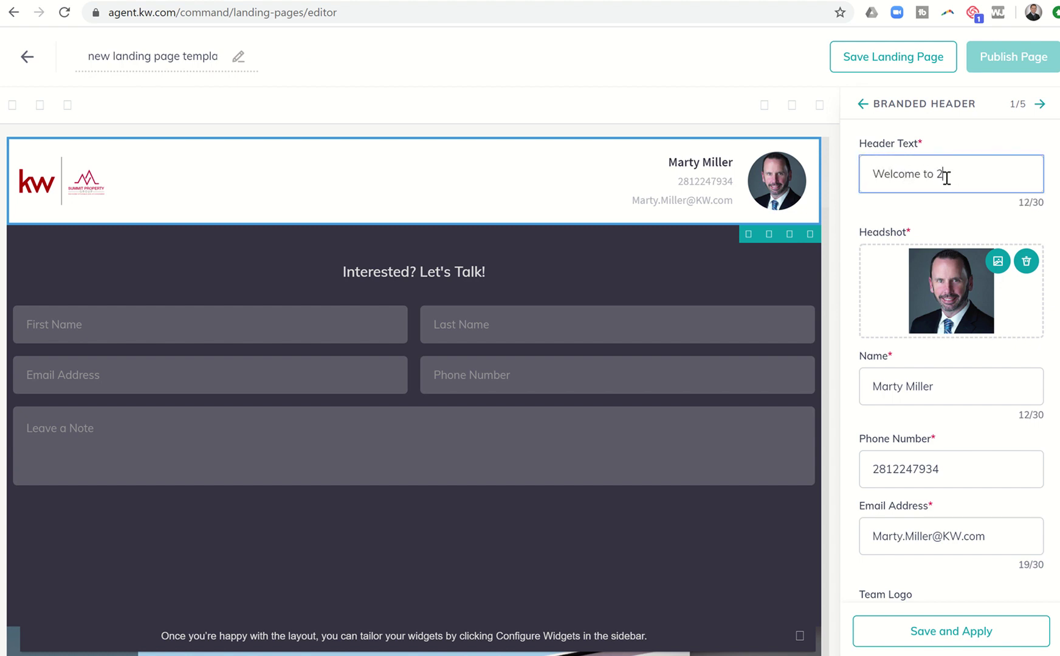
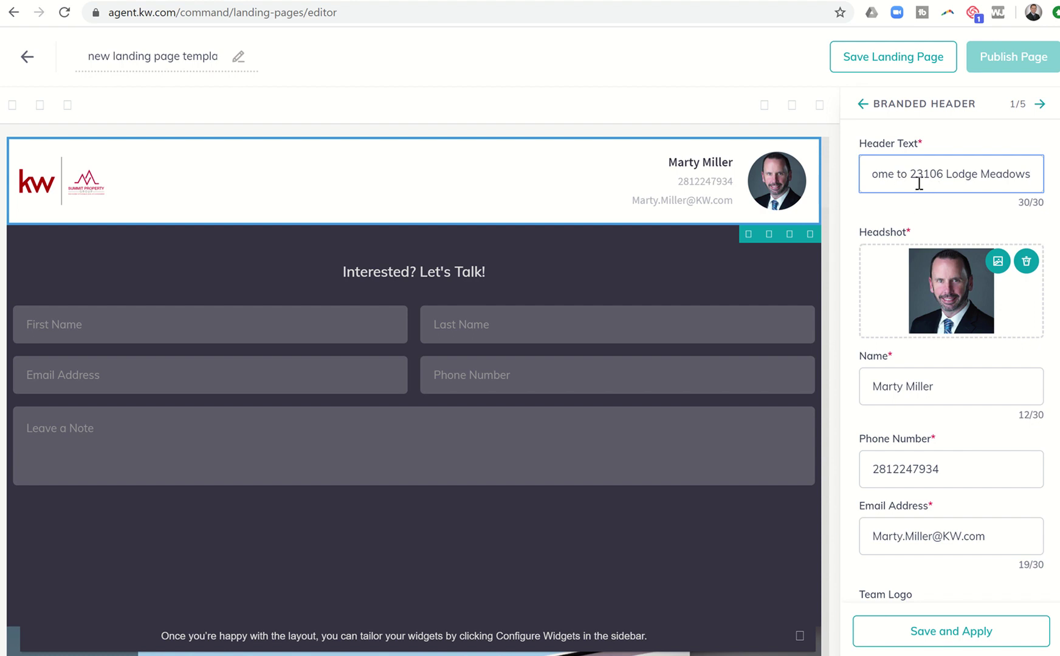
pyautogui.click(932, 626)
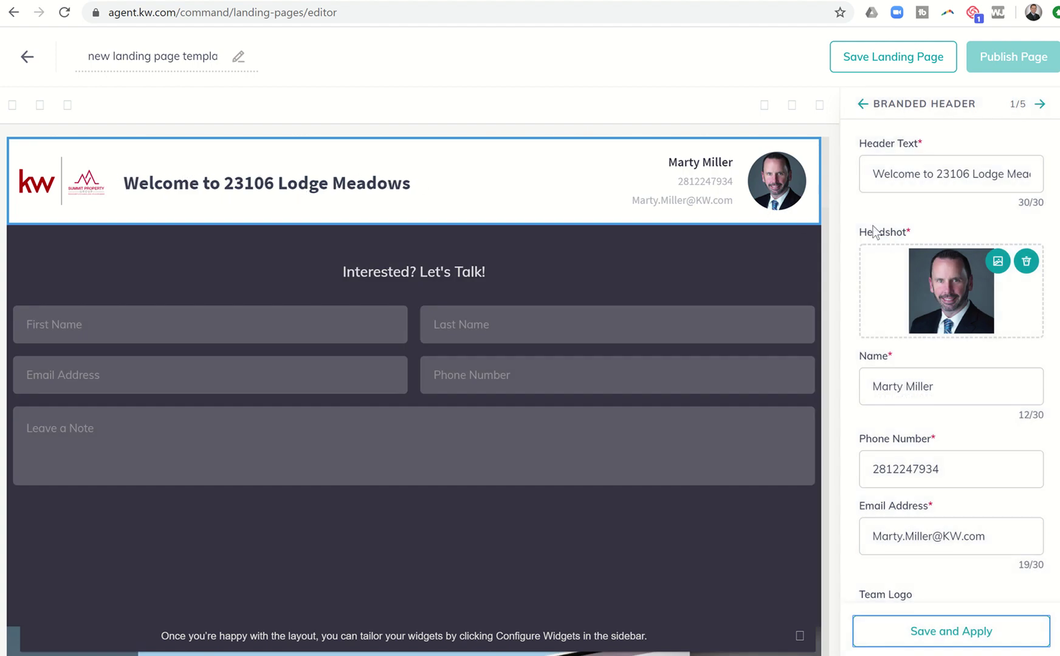
# Step: Add hyphens between the digit groups of the header's phone number and apply
pyautogui.scroll(-1, 887, 311)
pyautogui.scroll(-1, 887, 311)
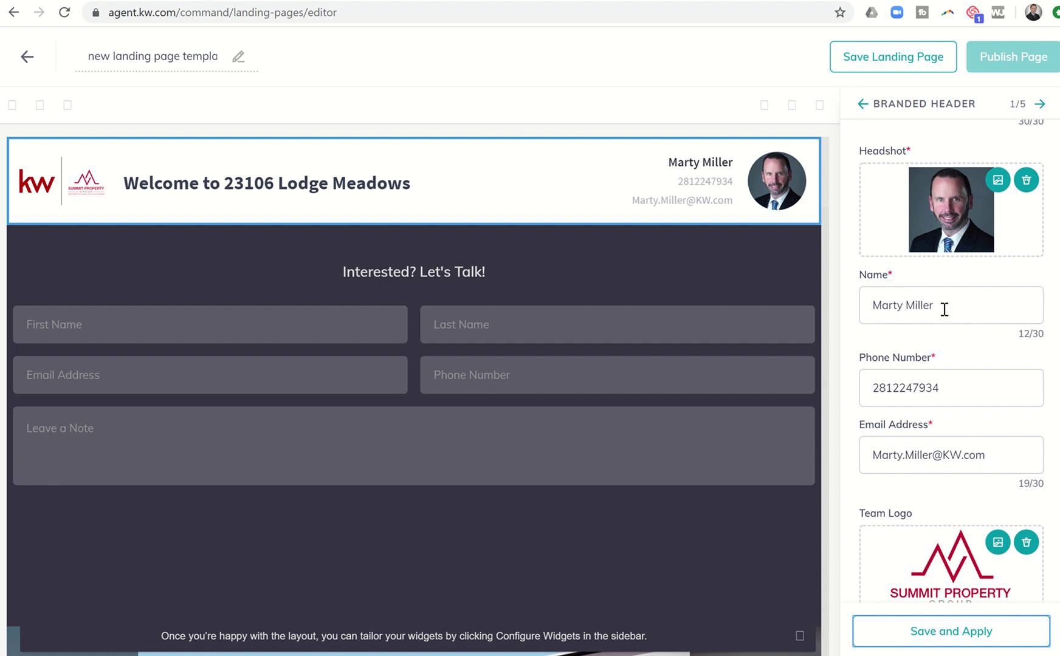
pyautogui.scroll(-1, 941, 456)
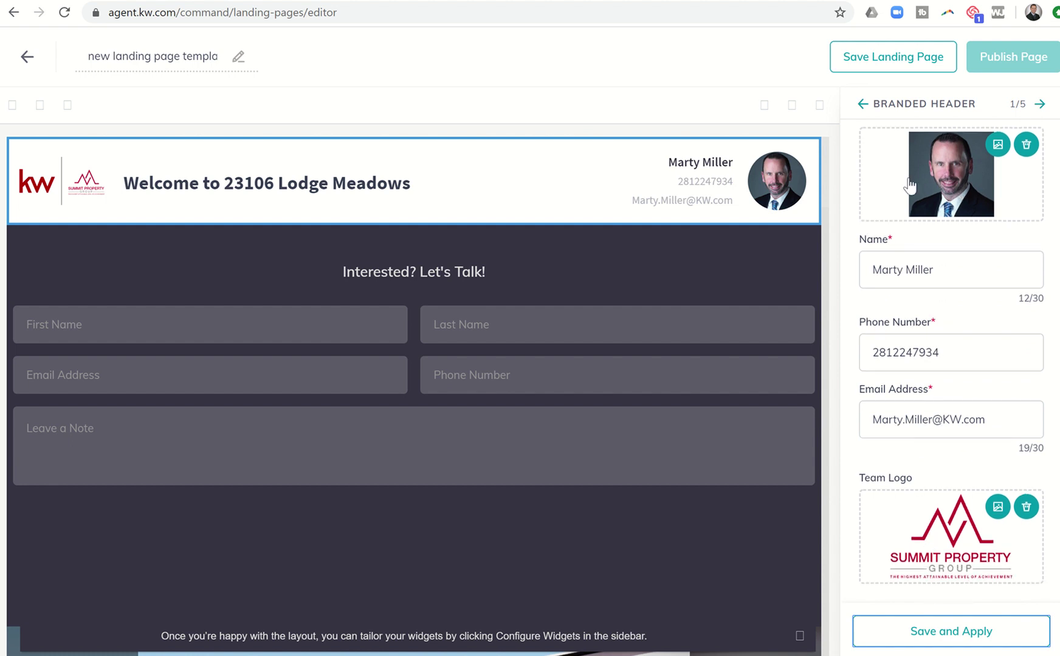
pyautogui.click(893, 355)
pyautogui.write('1')
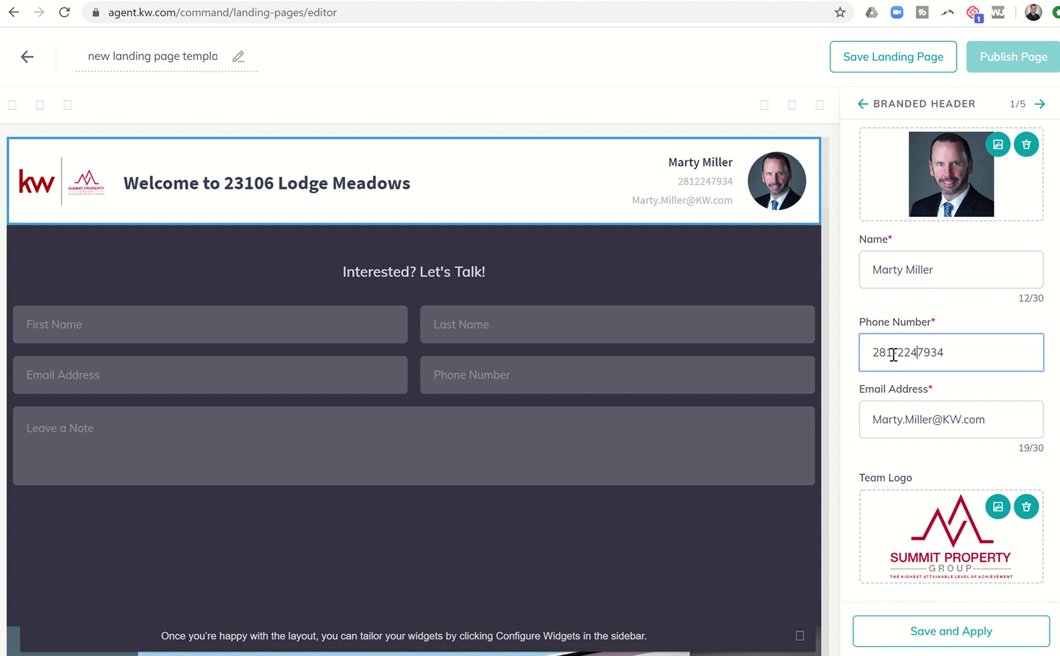
pyautogui.press('Right')
pyautogui.press('Right')
pyautogui.press('Right')
pyautogui.write('-')
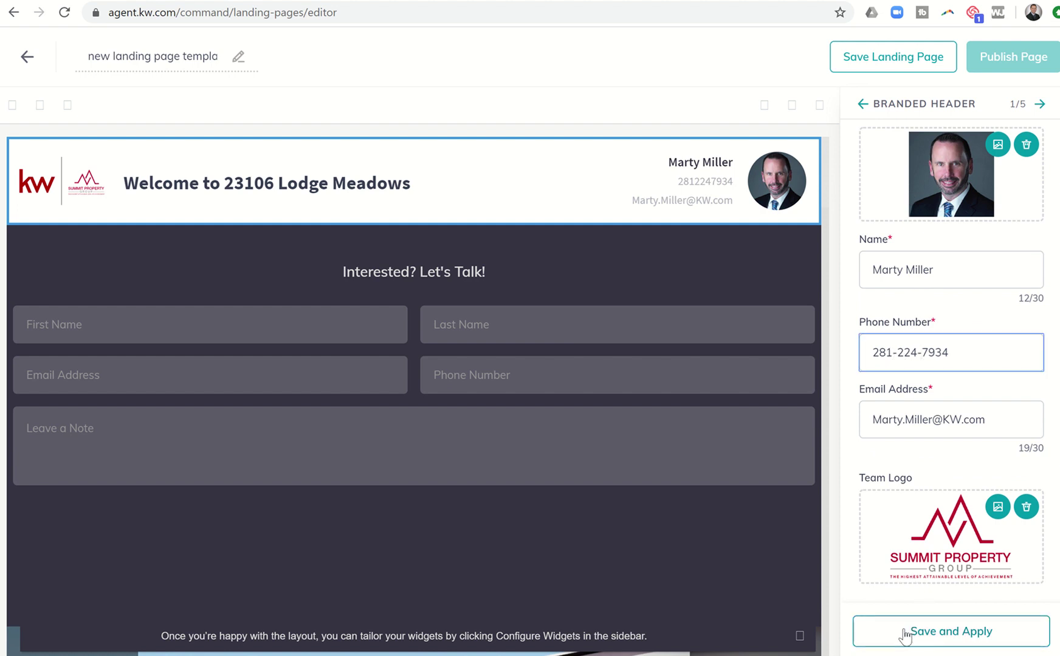
pyautogui.click(905, 633)
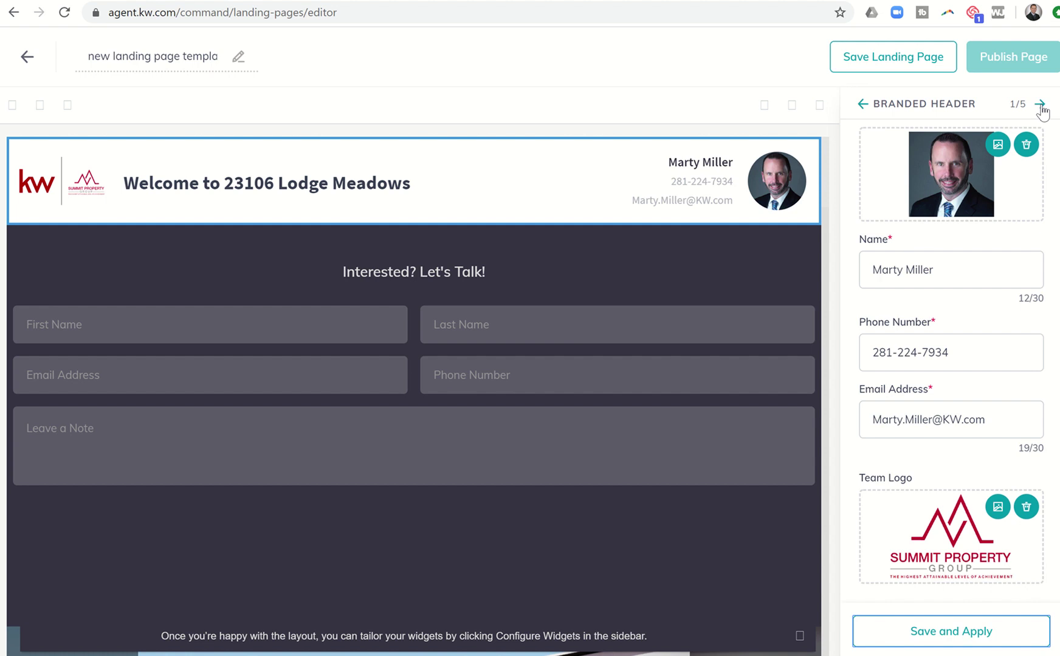
# Step: Replace the Lead Form heading with 'Please Sign-In. Thank You!' and apply it
pyautogui.click(1041, 104)
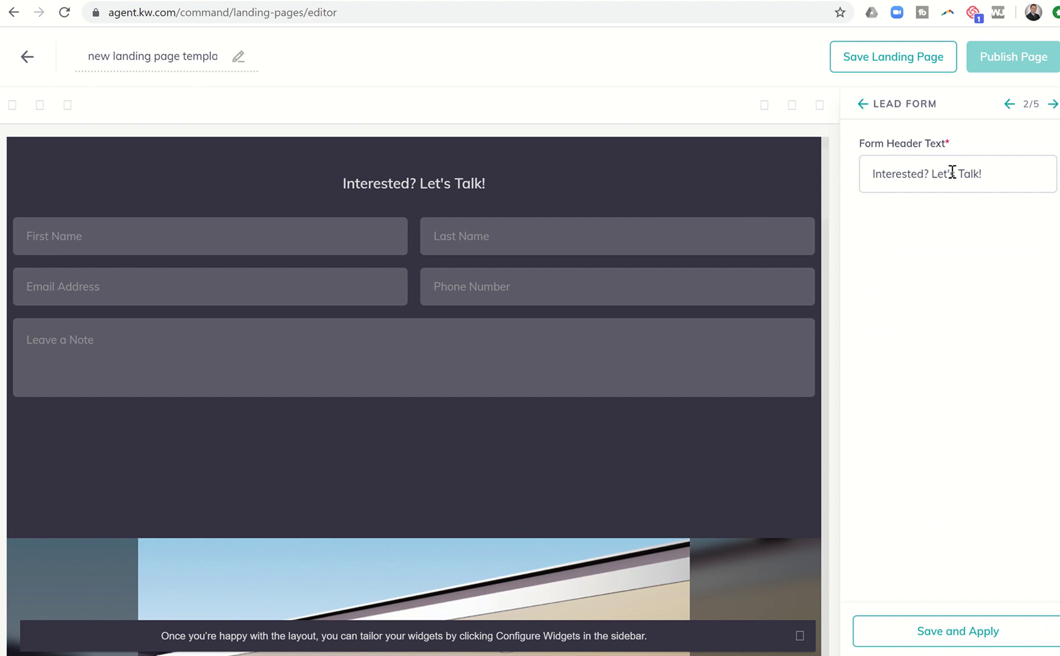
pyautogui.moveTo(989, 174); pyautogui.dragTo(852, 175)
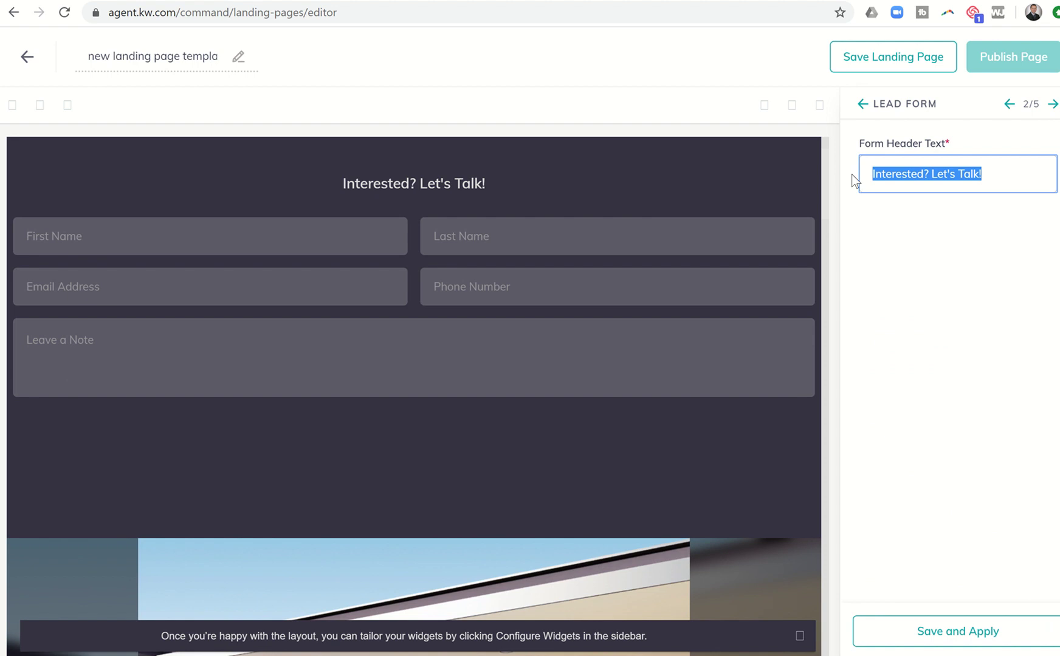
pyautogui.write('Pleas')
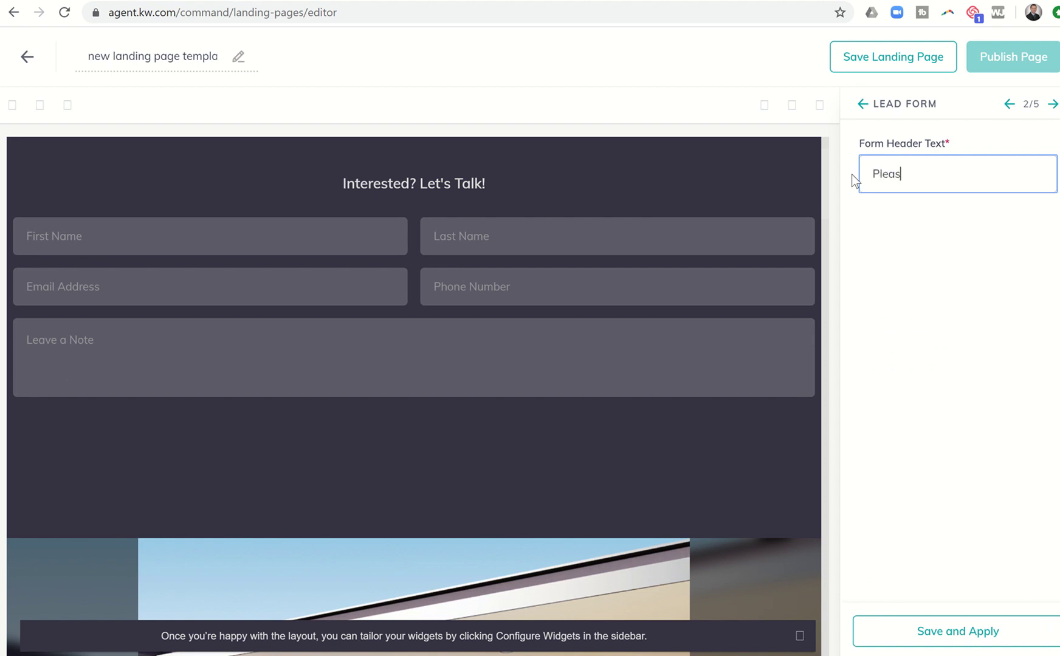
pyautogui.write('e Sign-In.  Thank You!')
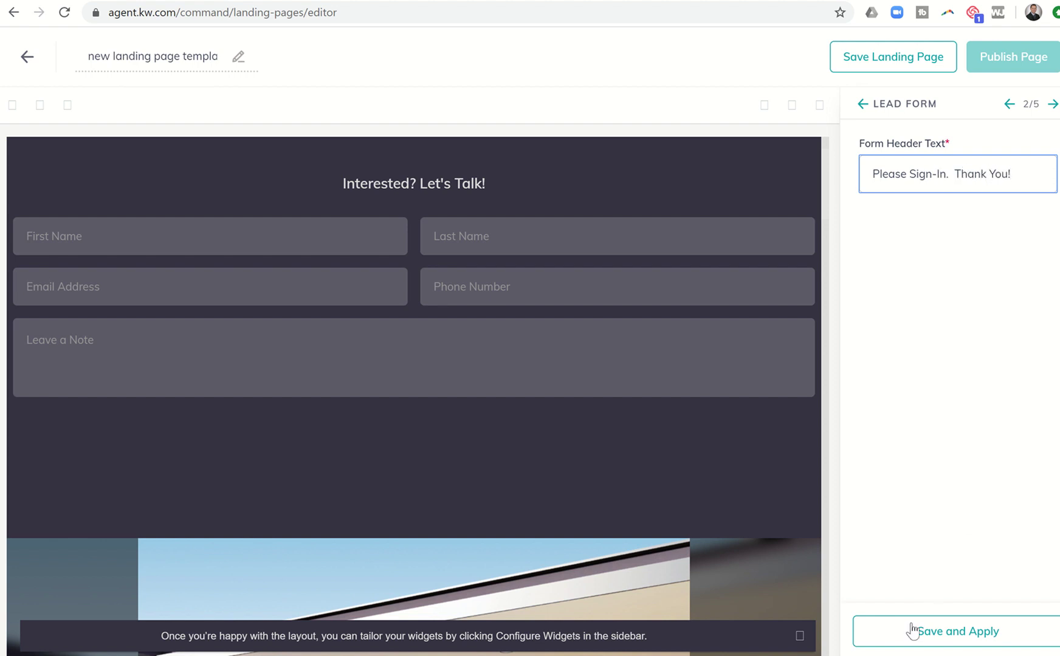
pyautogui.click(911, 632)
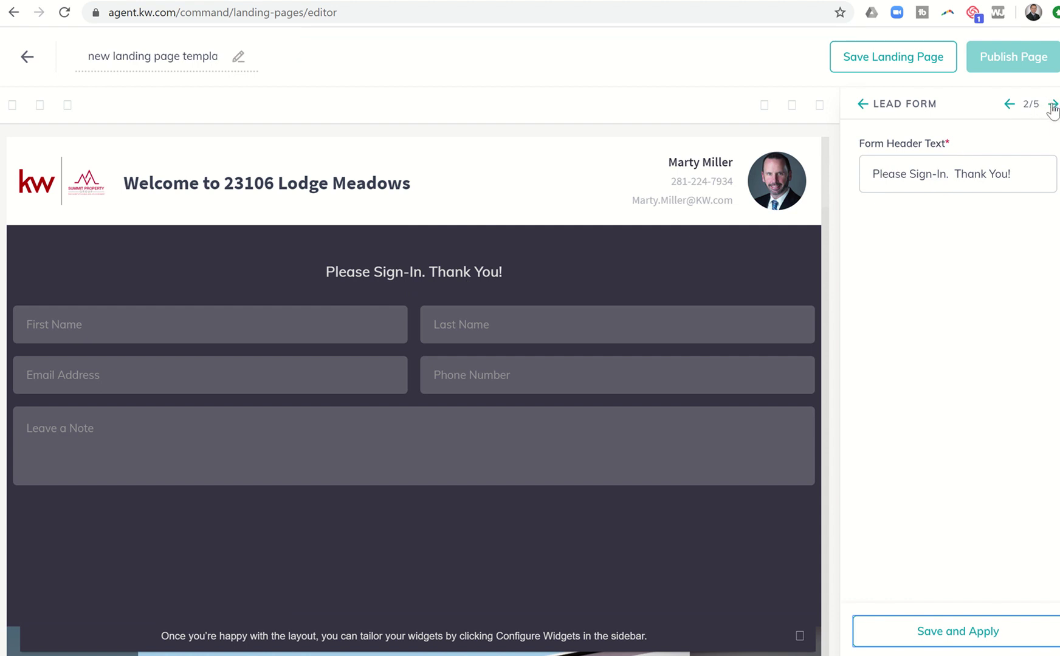
pyautogui.click(1053, 106)
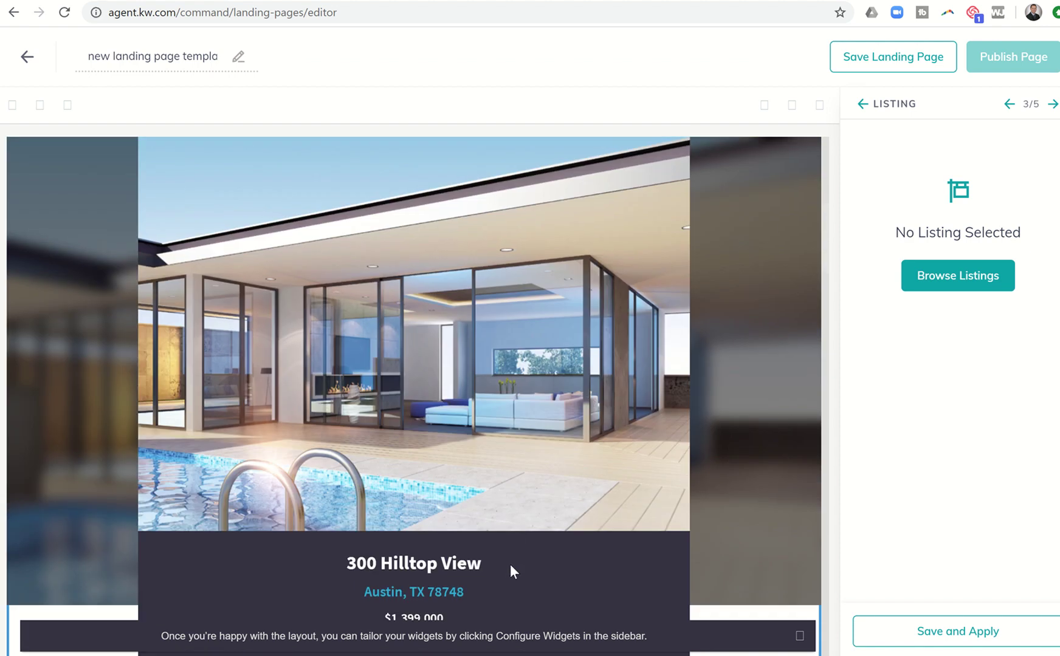
pyautogui.scroll(-2, 510, 575)
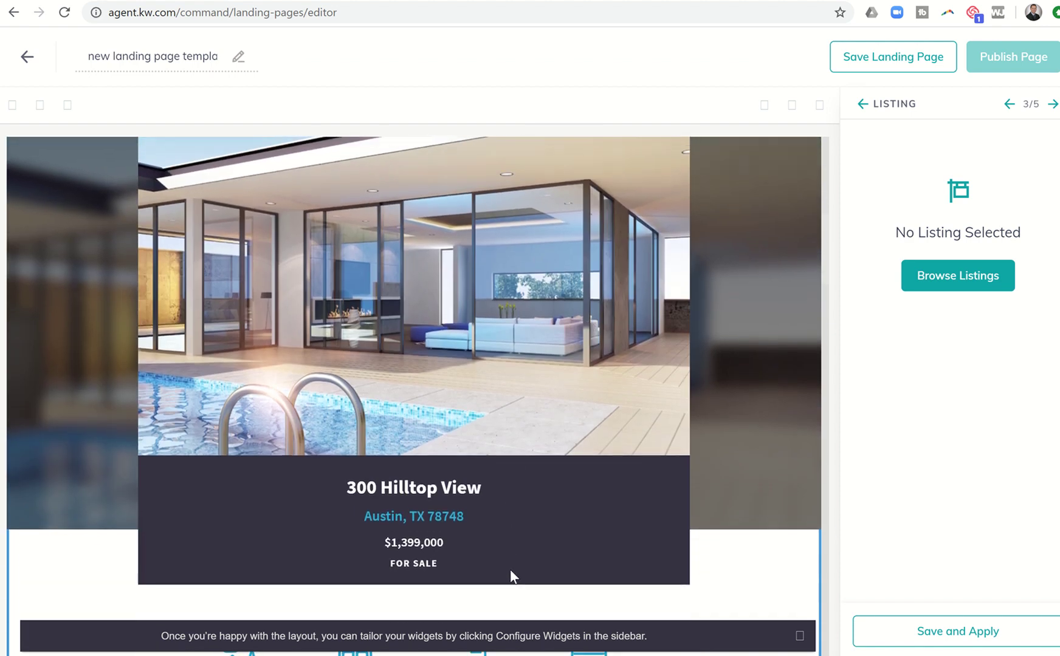
pyautogui.scroll(2, 510, 569)
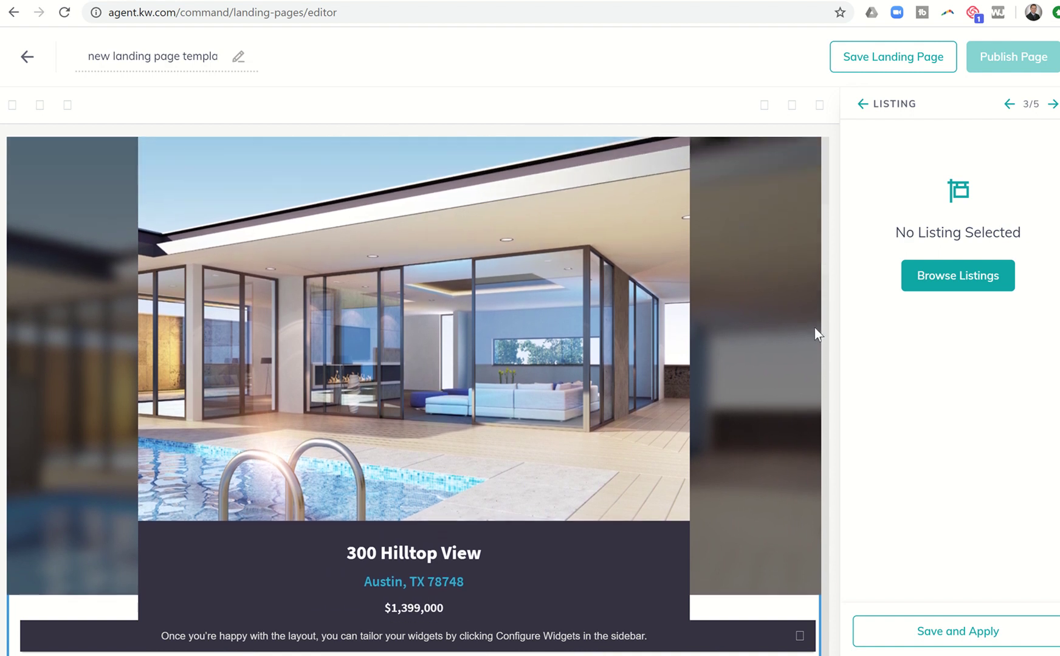
pyautogui.click(959, 279)
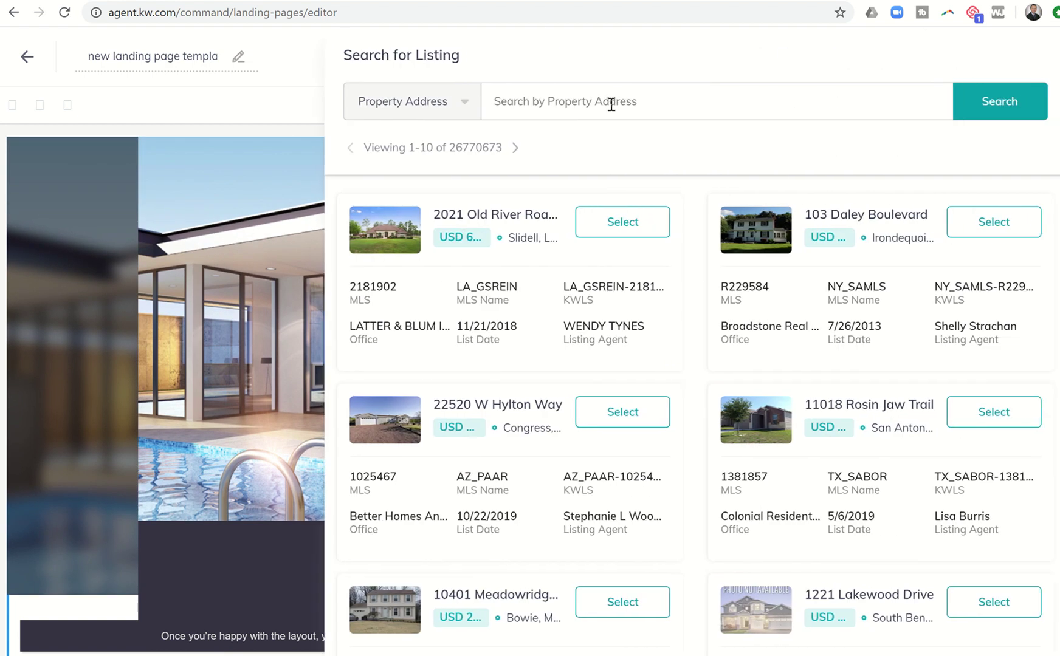
pyautogui.click(610, 103)
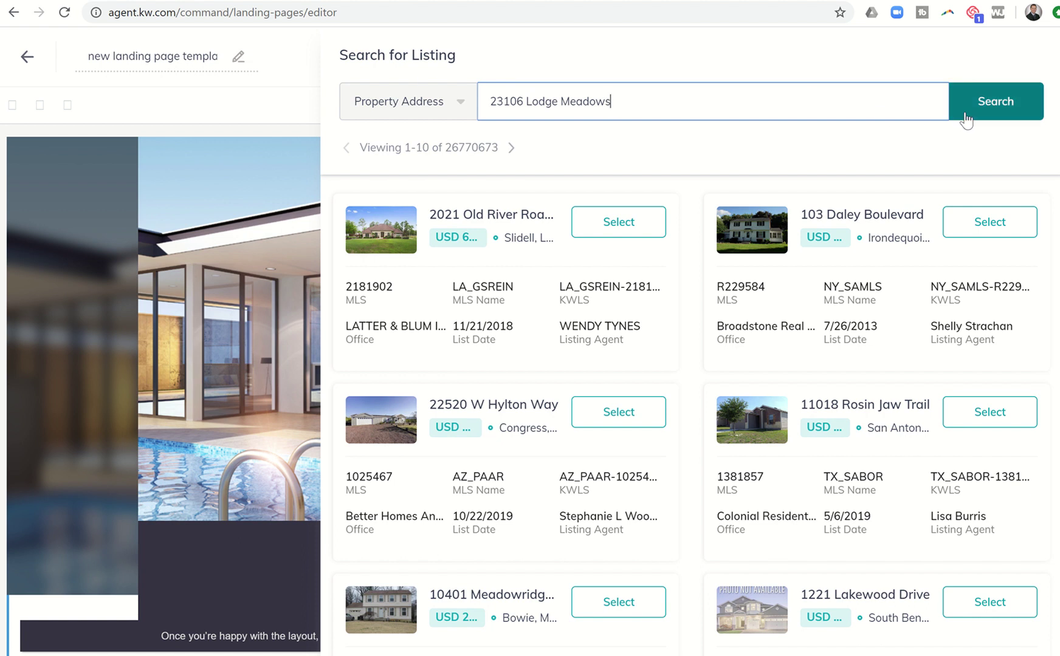
pyautogui.click(966, 113)
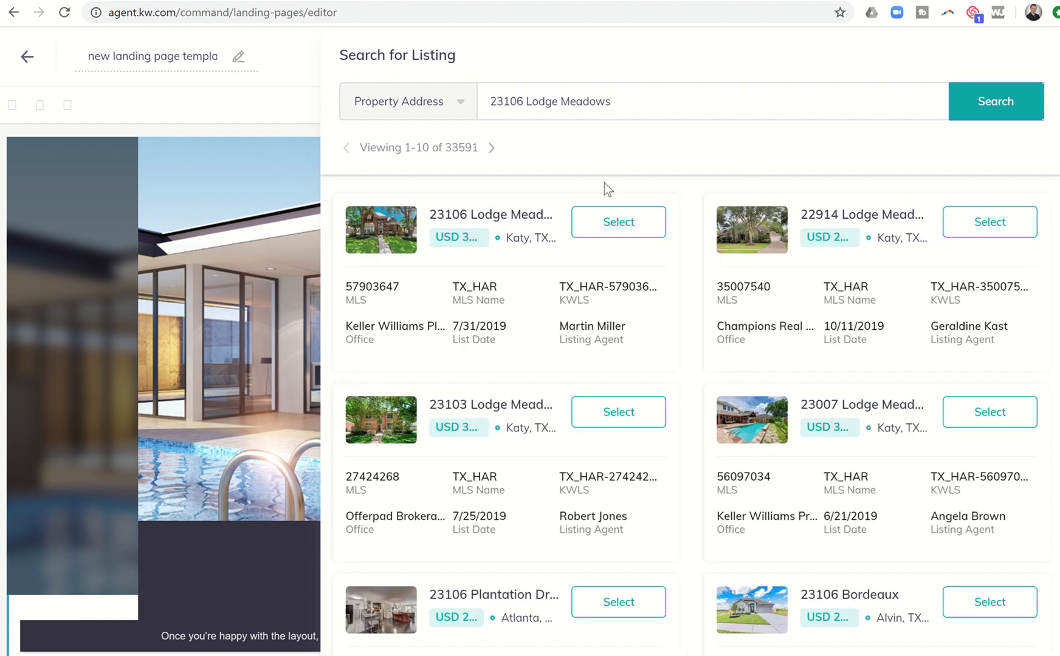
pyautogui.click(611, 229)
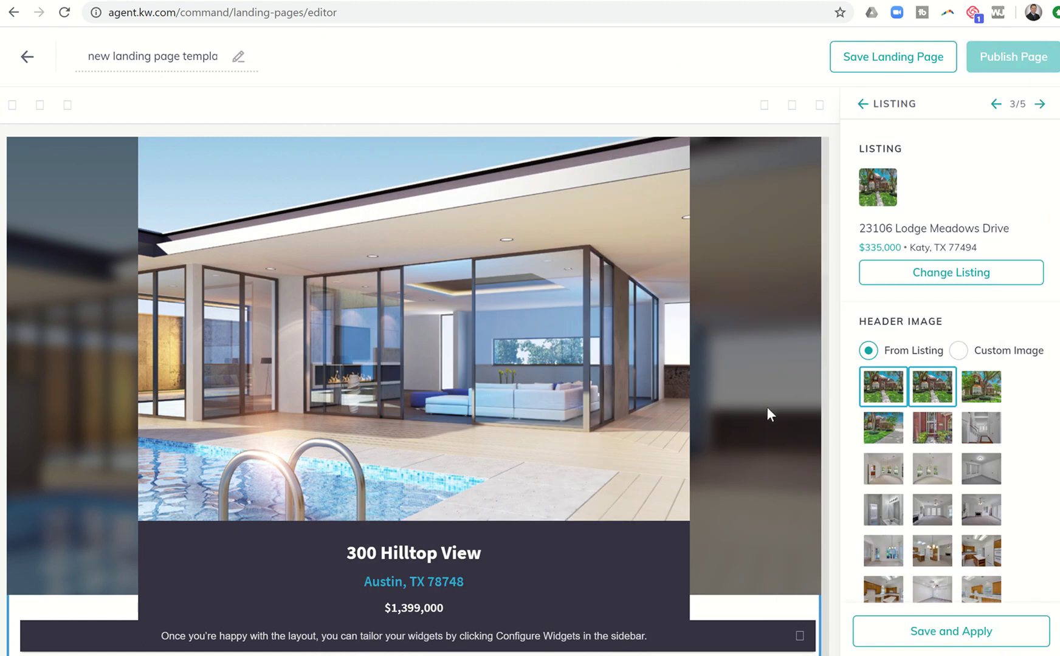
pyautogui.scroll(-5, 978, 328)
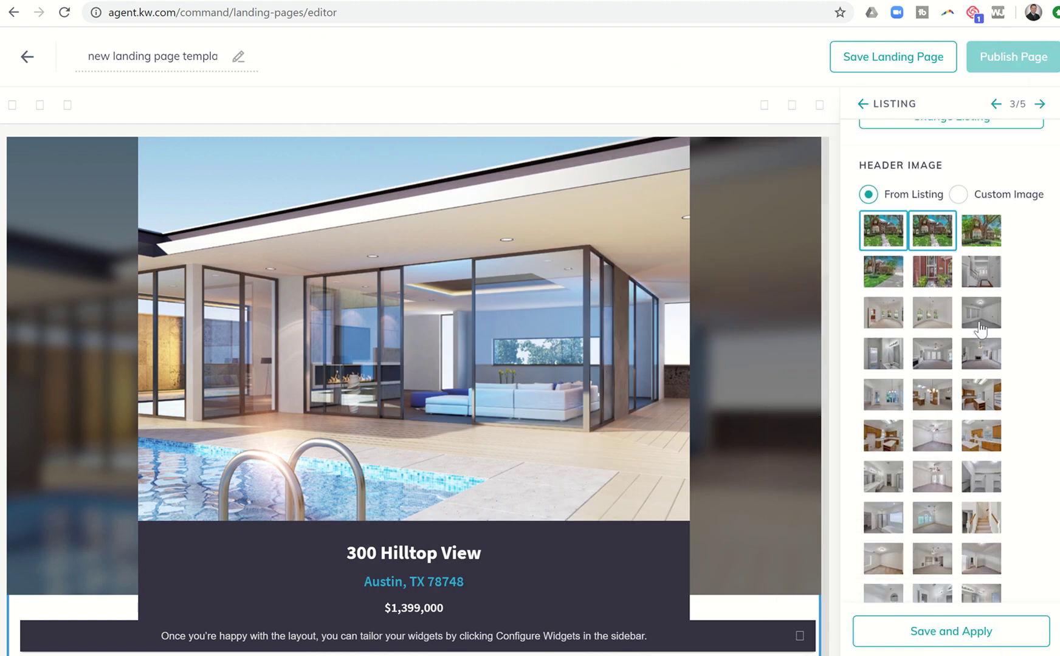
pyautogui.scroll(-3, 979, 328)
pyautogui.scroll(-3, 980, 329)
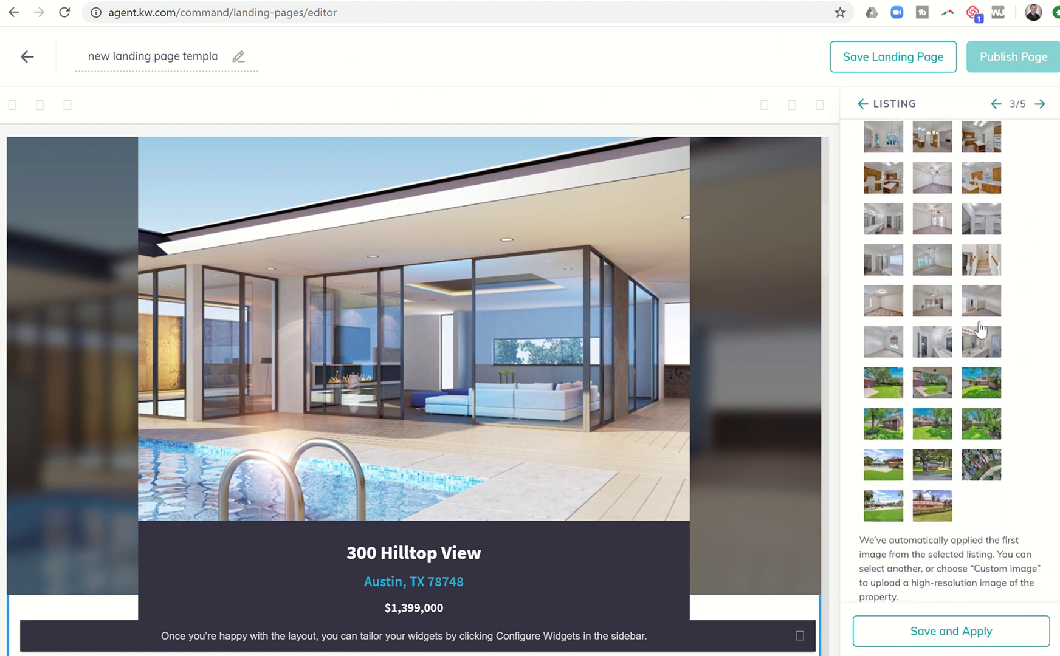
pyautogui.scroll(3, 979, 328)
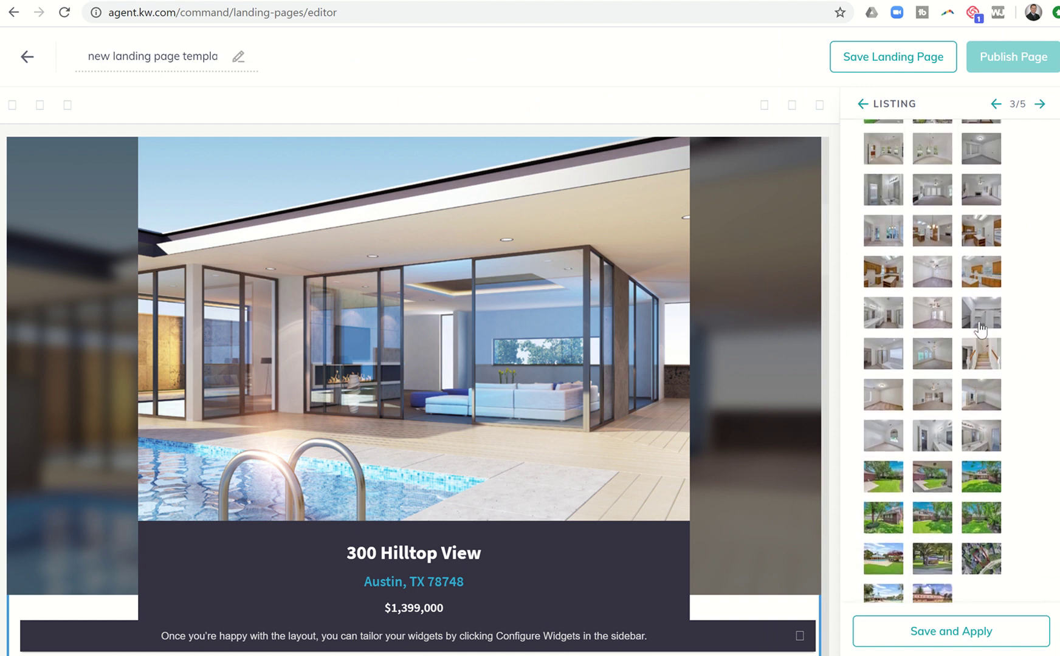
pyautogui.scroll(5, 979, 329)
pyautogui.scroll(-4, 980, 328)
pyautogui.scroll(-3, 979, 329)
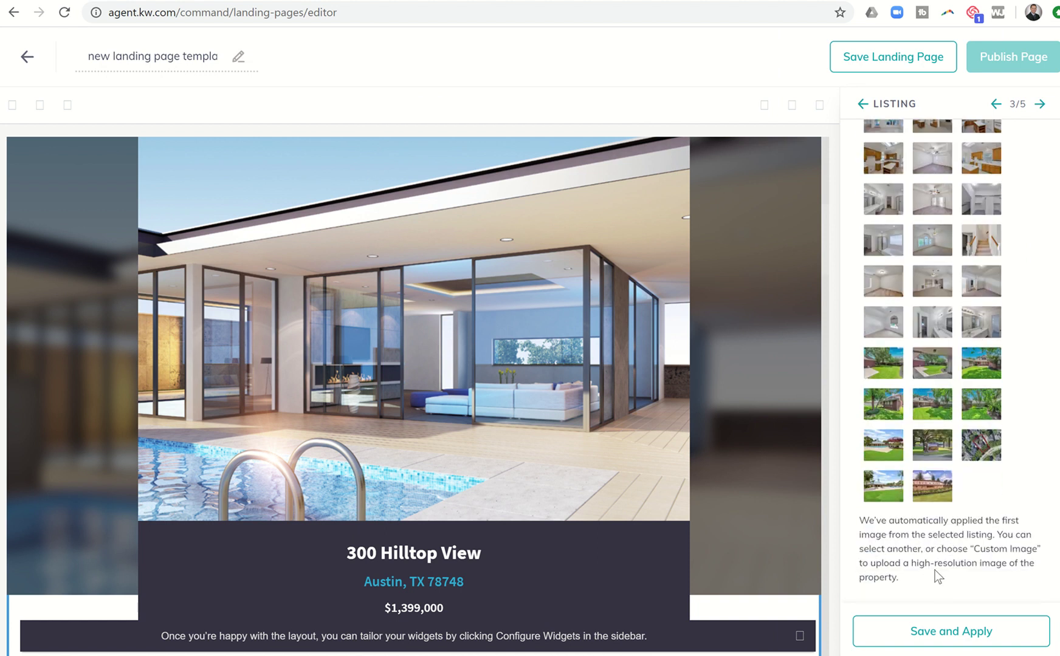
pyautogui.click(941, 634)
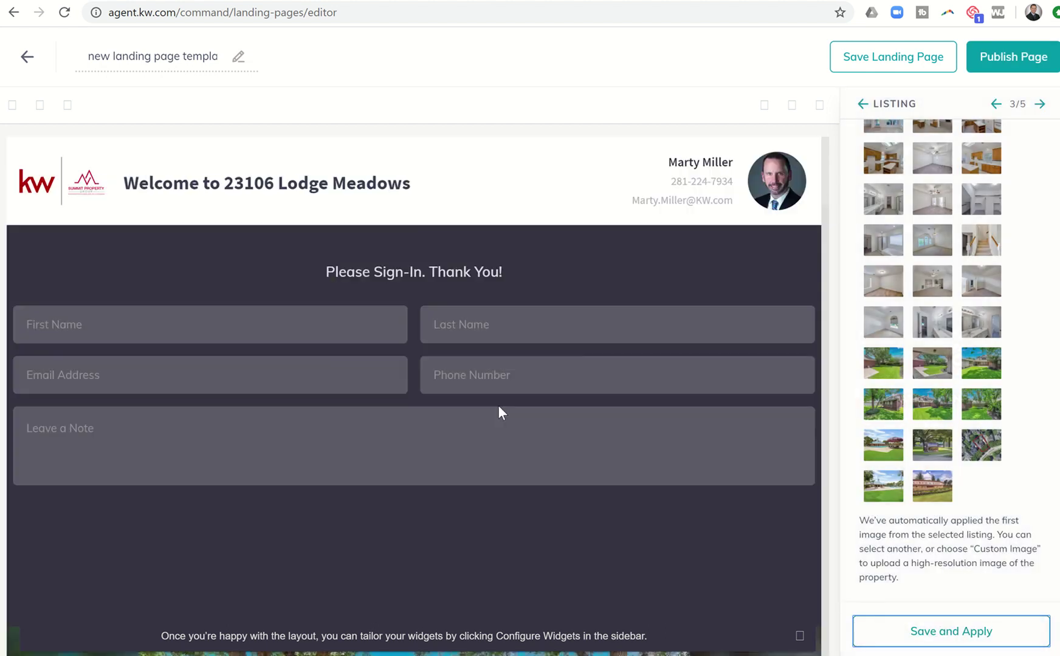
# Step: Try the red front door photo as the listing header image
pyautogui.scroll(-8, 497, 406)
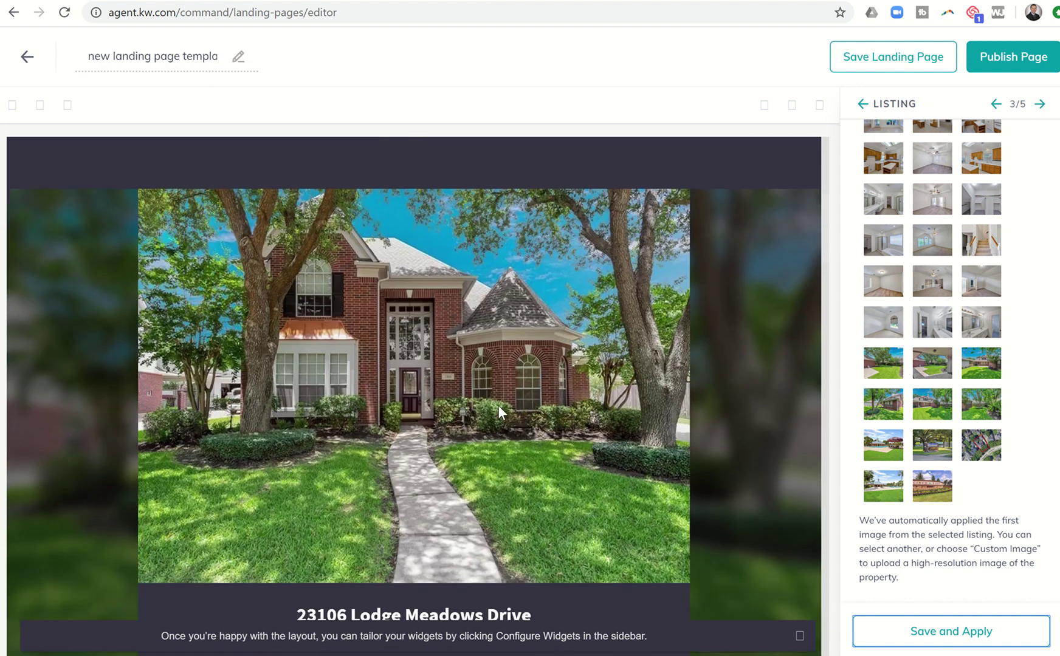
pyautogui.scroll(4, 929, 258)
pyautogui.scroll(1, 929, 258)
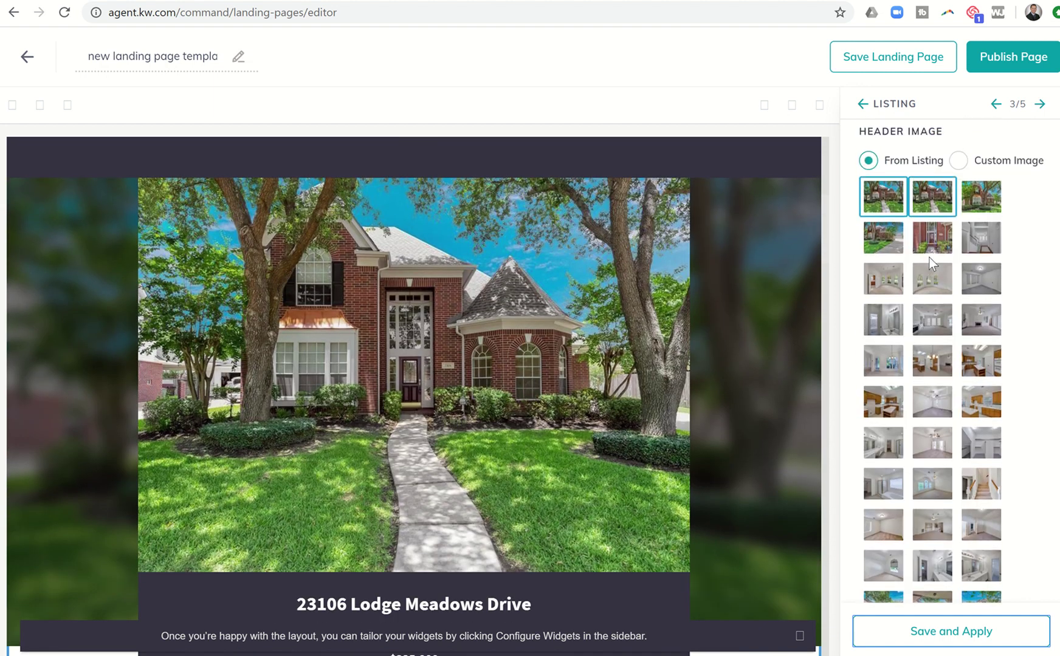
pyautogui.click(930, 243)
pyautogui.scroll(-1, 925, 336)
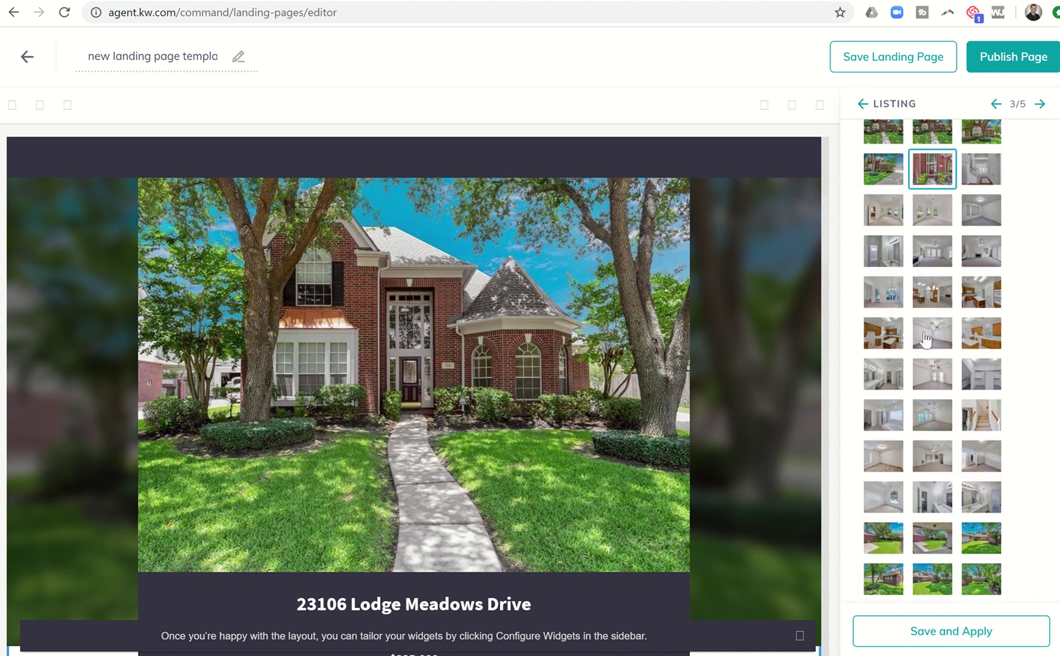
pyautogui.click(911, 635)
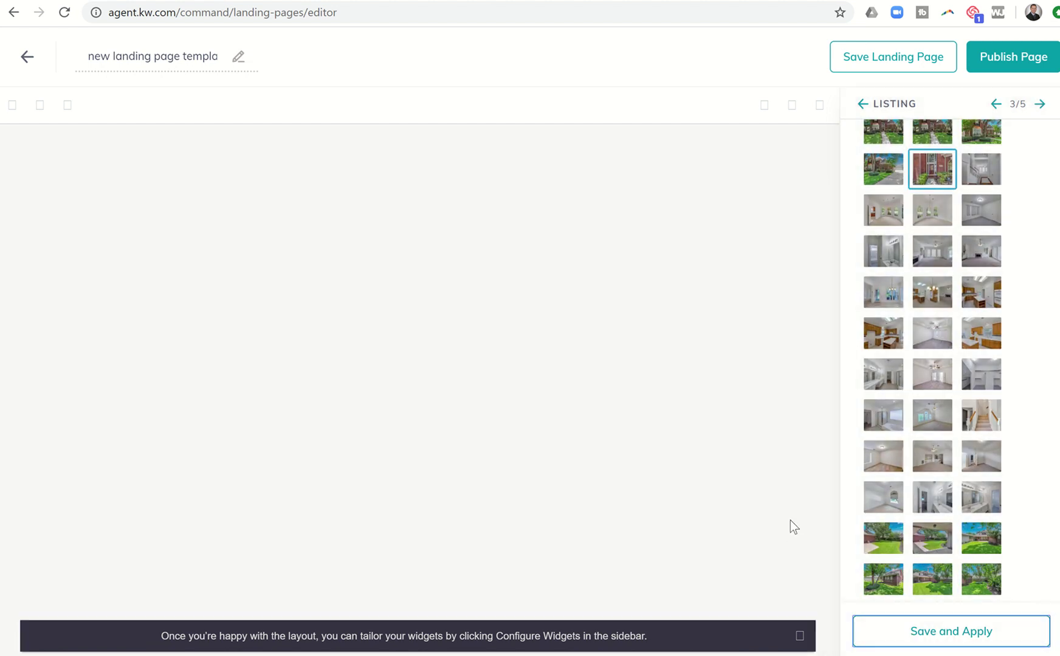
# Step: Switch the header image back to the front-of-house photo and apply
pyautogui.scroll(-5, 629, 575)
pyautogui.scroll(-3, 629, 575)
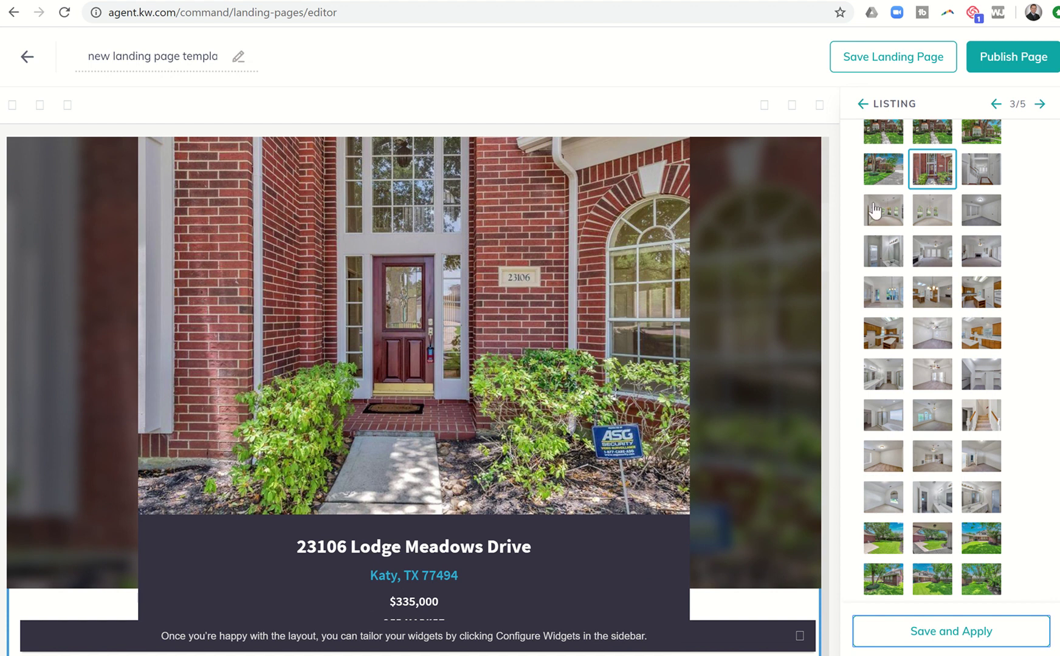
pyautogui.scroll(2, 881, 207)
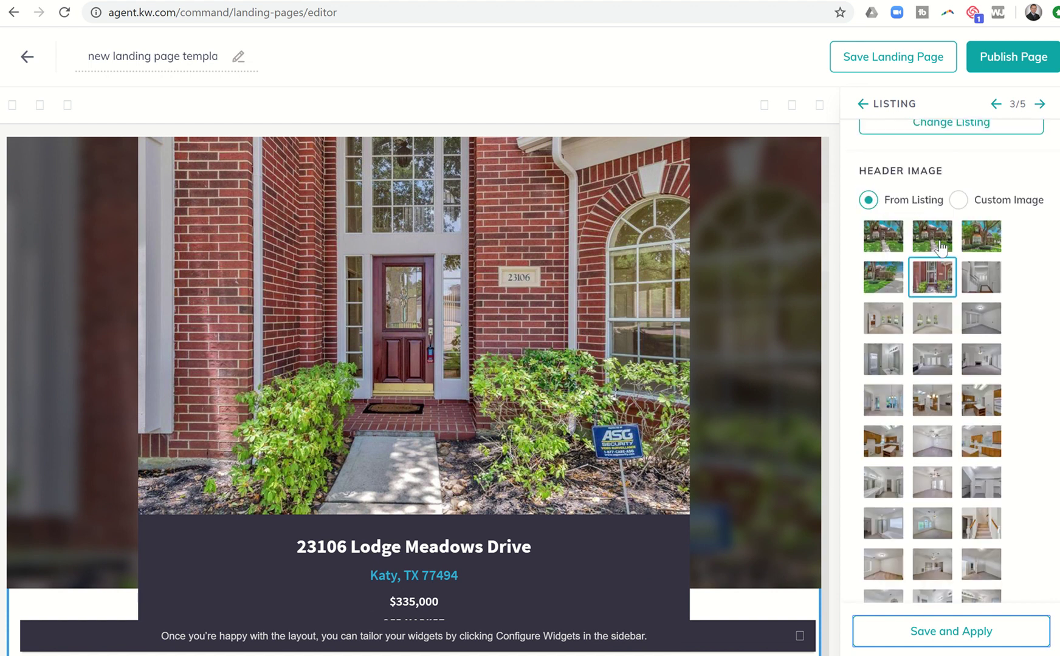
pyautogui.click(940, 248)
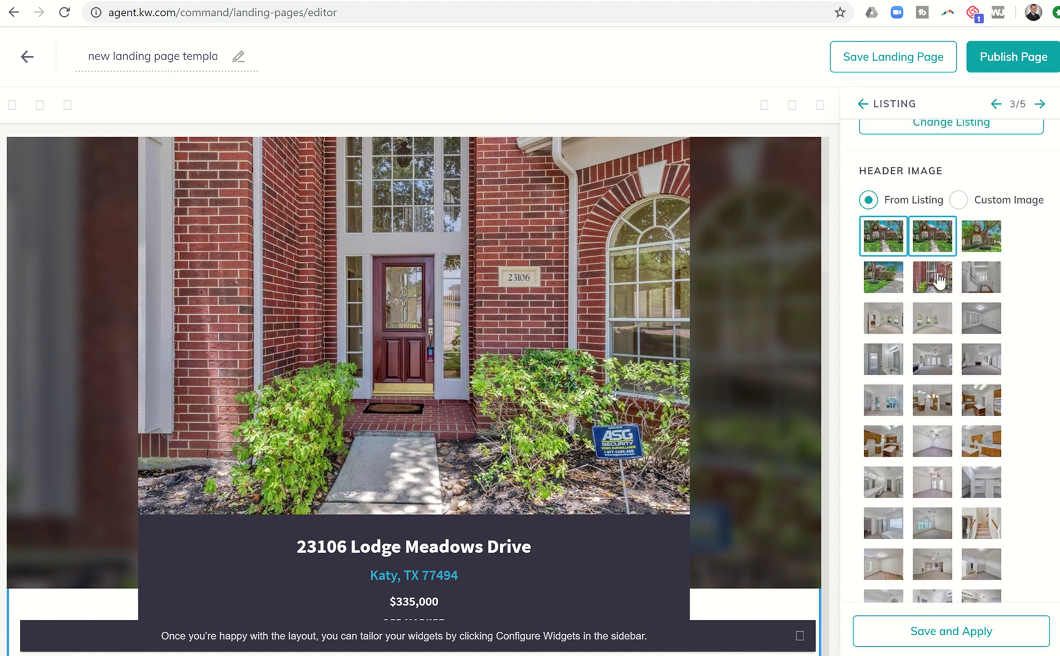
pyautogui.click(929, 632)
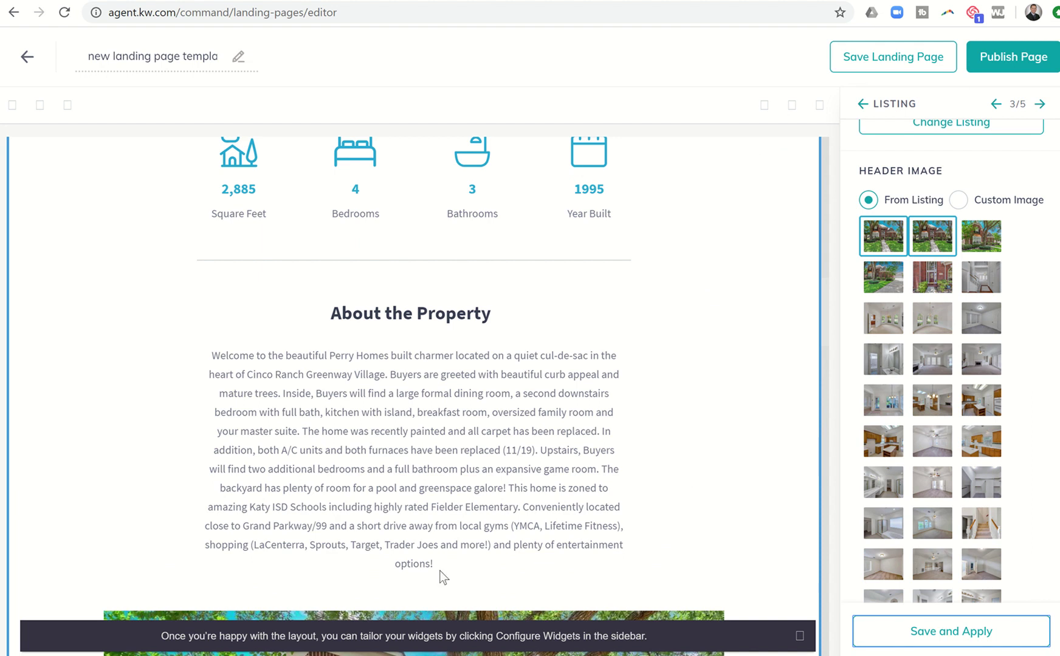
pyautogui.scroll(-5, 448, 486)
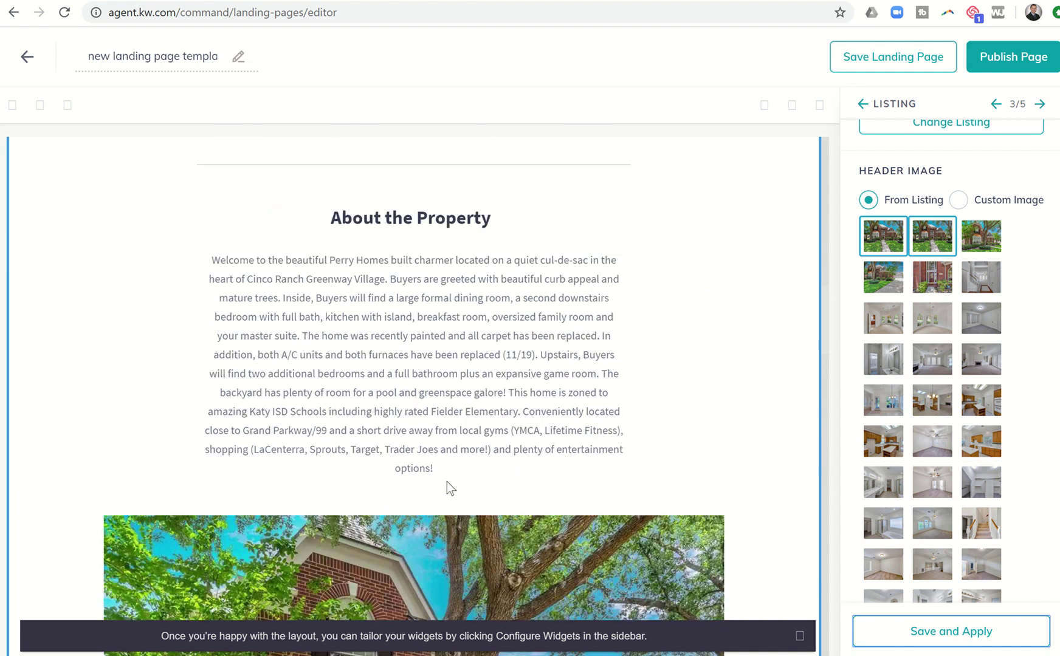
pyautogui.scroll(-2, 446, 480)
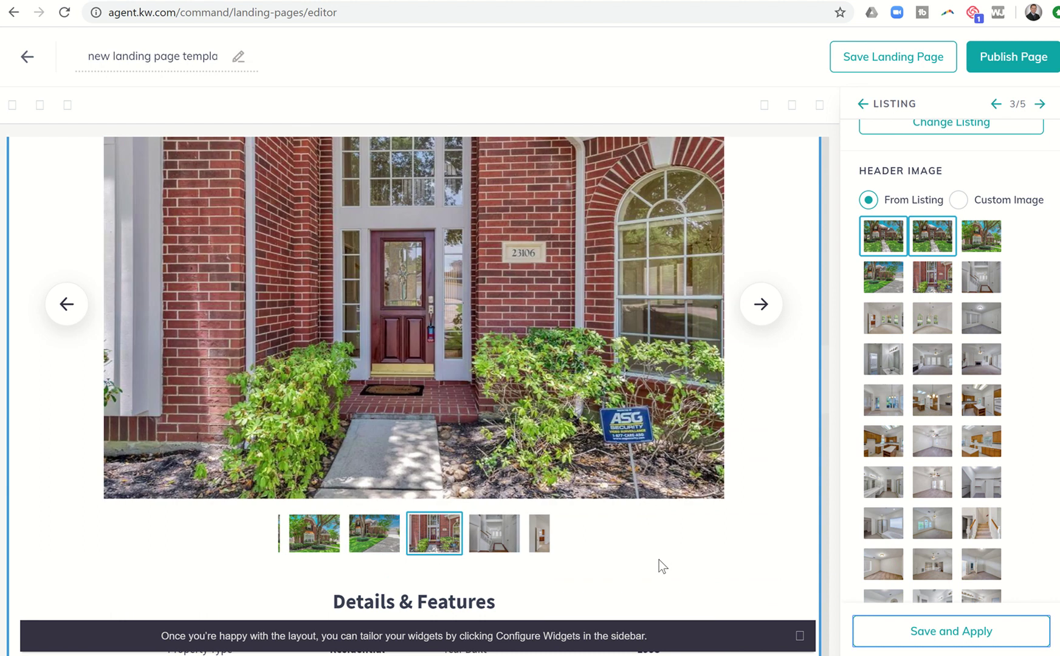
pyautogui.scroll(-2, 659, 560)
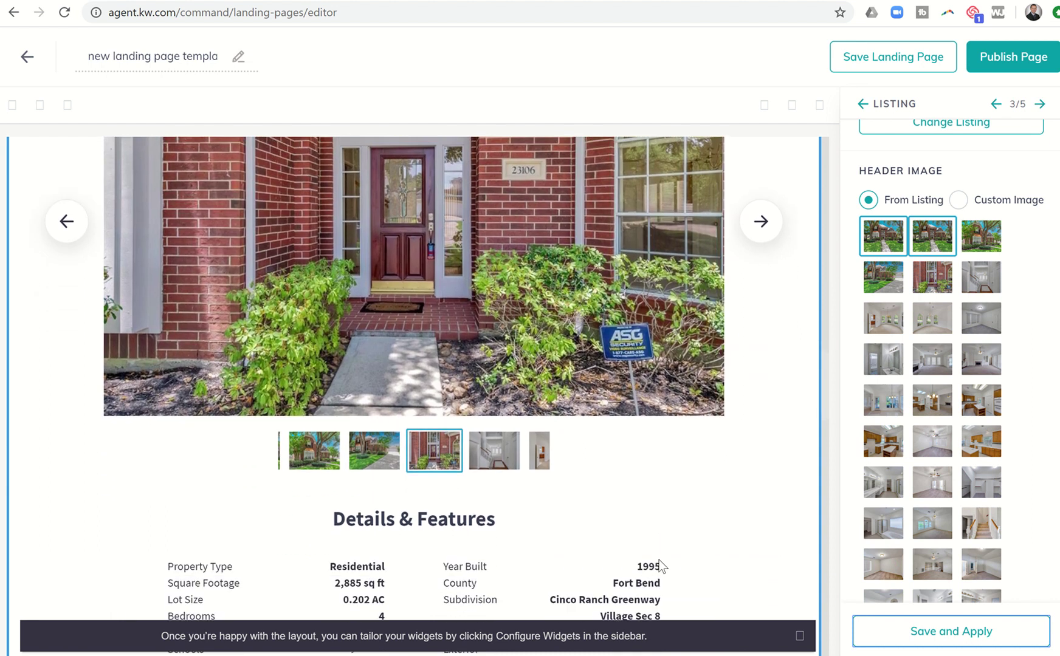
pyautogui.scroll(-4, 660, 560)
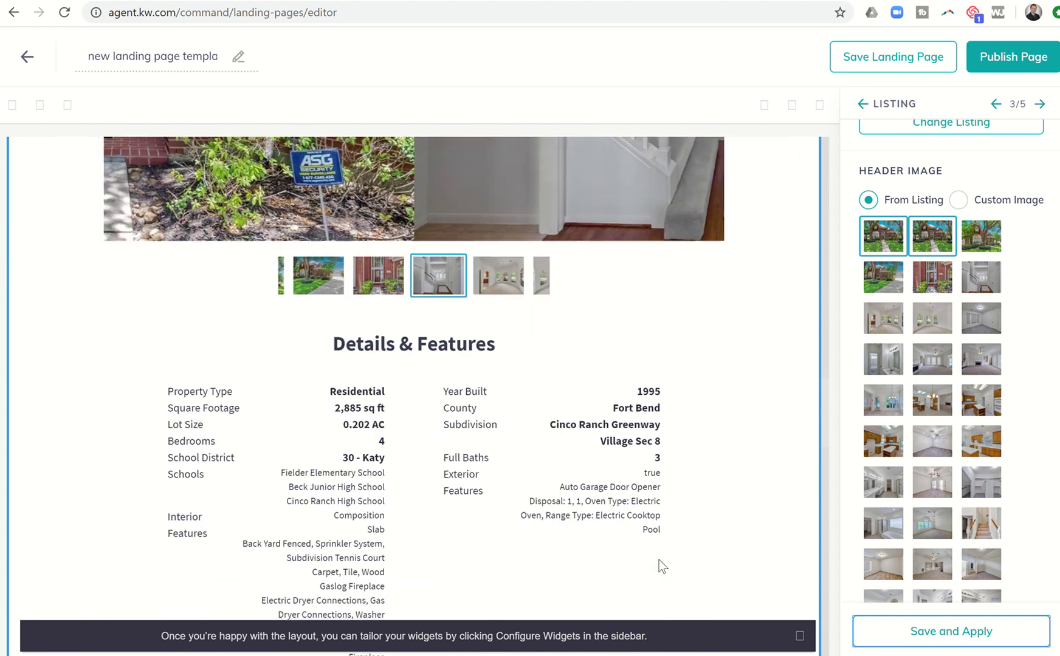
pyautogui.scroll(-2, 660, 559)
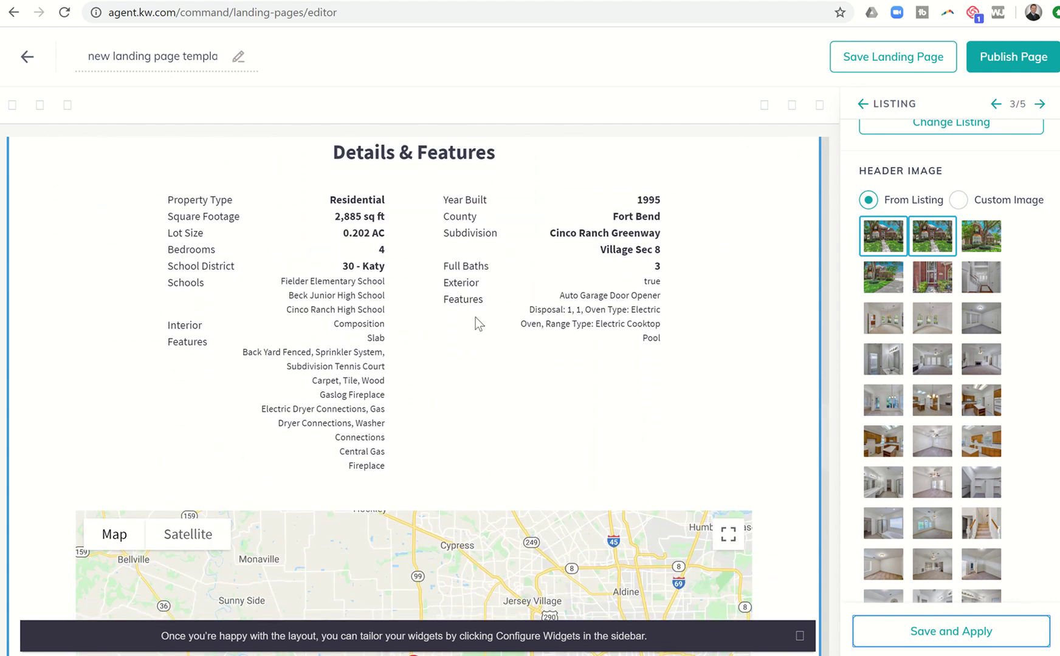
pyautogui.scroll(-4, 466, 349)
pyautogui.scroll(-3, 794, 432)
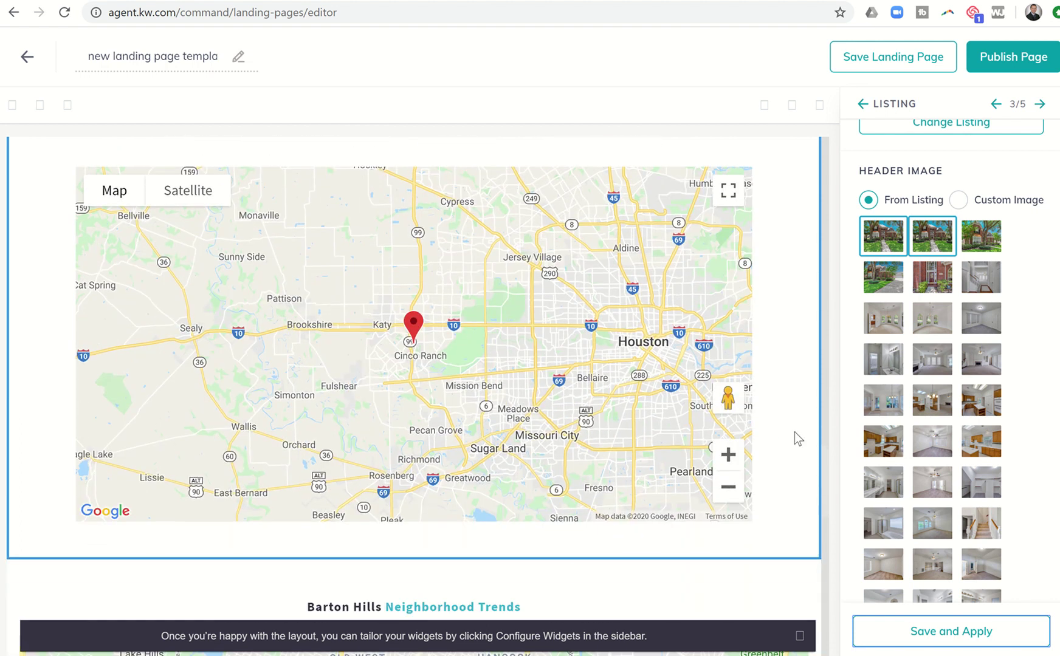
pyautogui.scroll(-1, 794, 432)
pyautogui.scroll(-1, 794, 432)
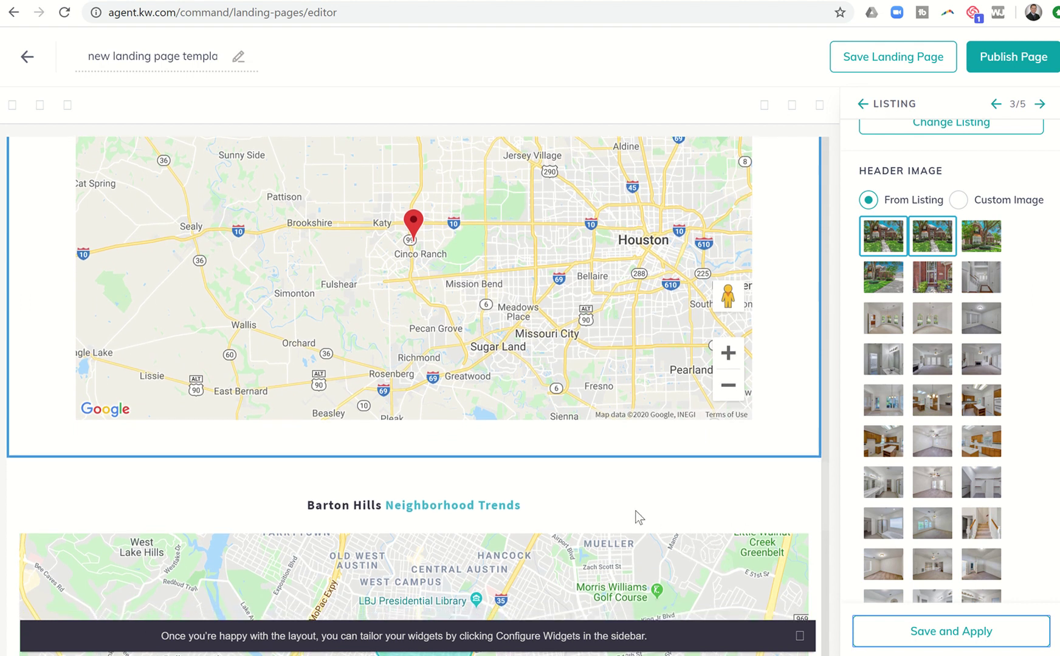
pyautogui.scroll(-3, 638, 517)
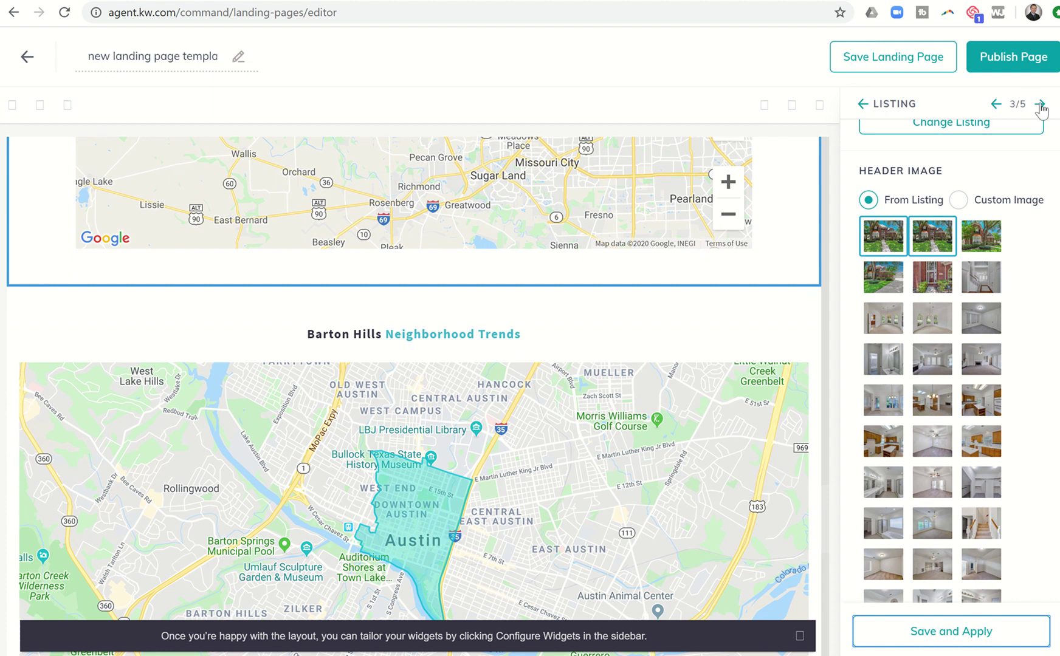
# Step: Open the market snapshot widget and enter the header Market Info for Cinco Ranch
pyautogui.click(1040, 104)
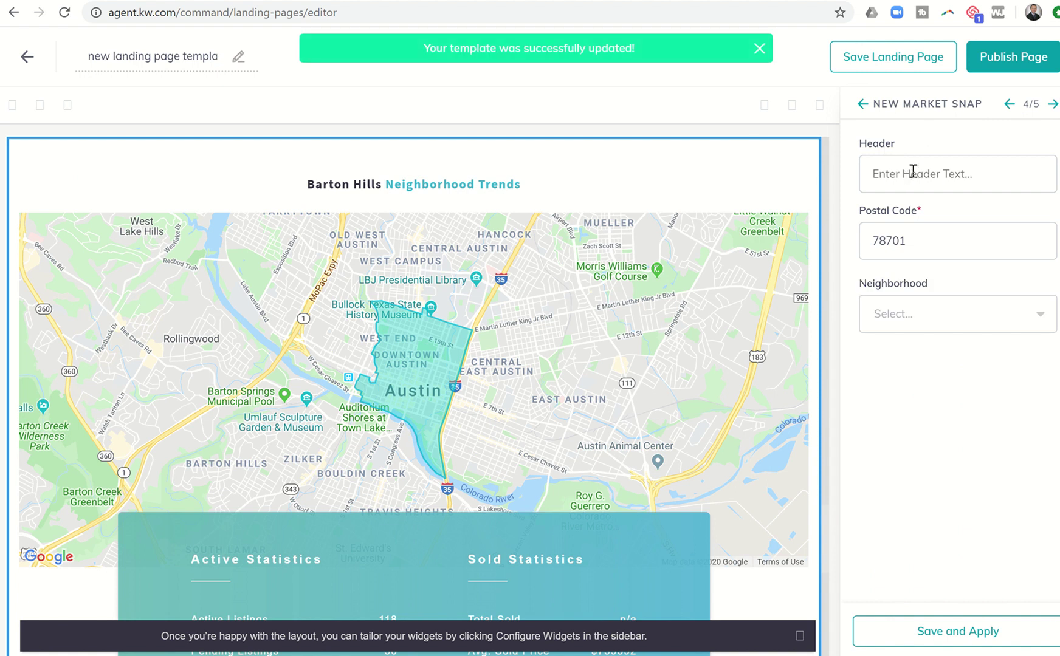
pyautogui.click(891, 180)
pyautogui.write('Market Info for Cinco Ranch')
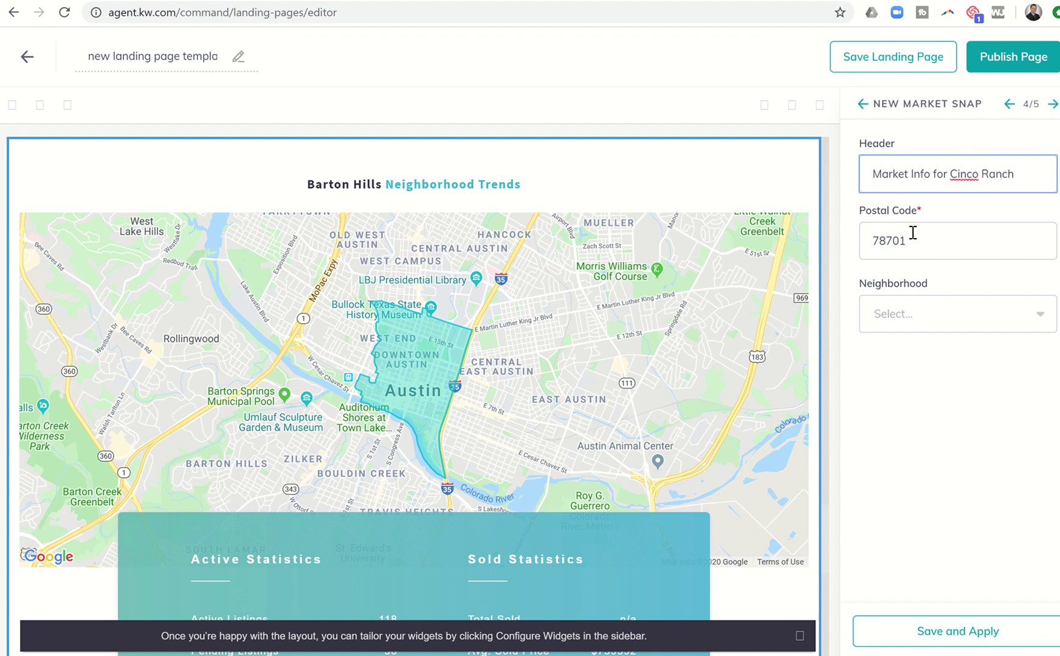
# Step: Replace the market snapshot postal code with 77494
pyautogui.click(913, 233)
pyautogui.hotkey('ctrl', 'a')
pyautogui.write('77493')
pyautogui.press('BackSpace')
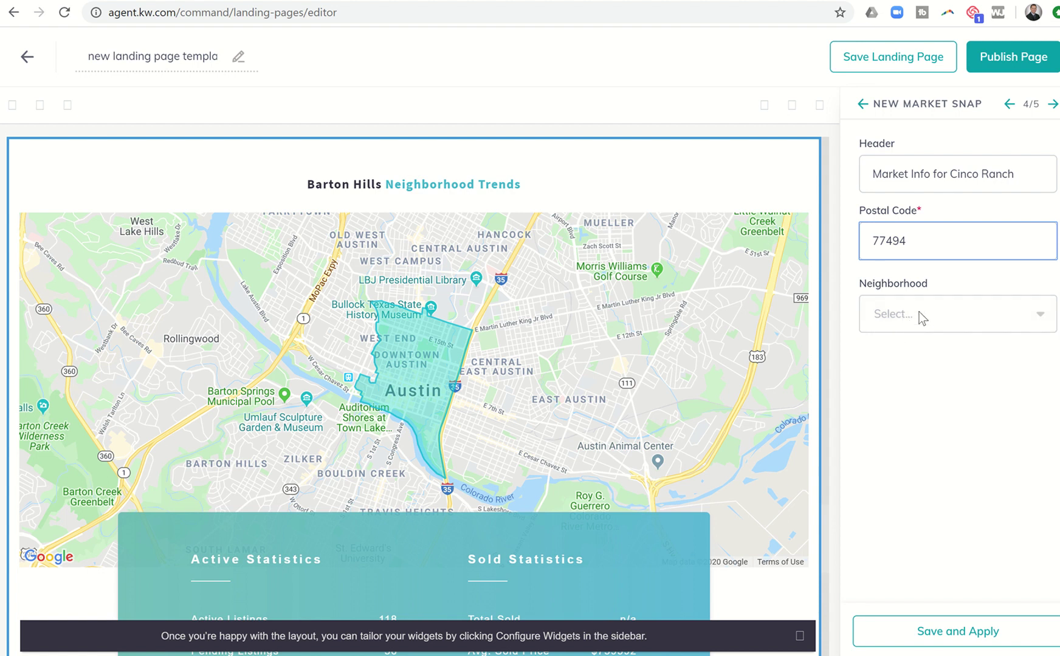
# Step: Choose Cinco Ranch Greenway Village as the neighborhood
pyautogui.click(948, 321)
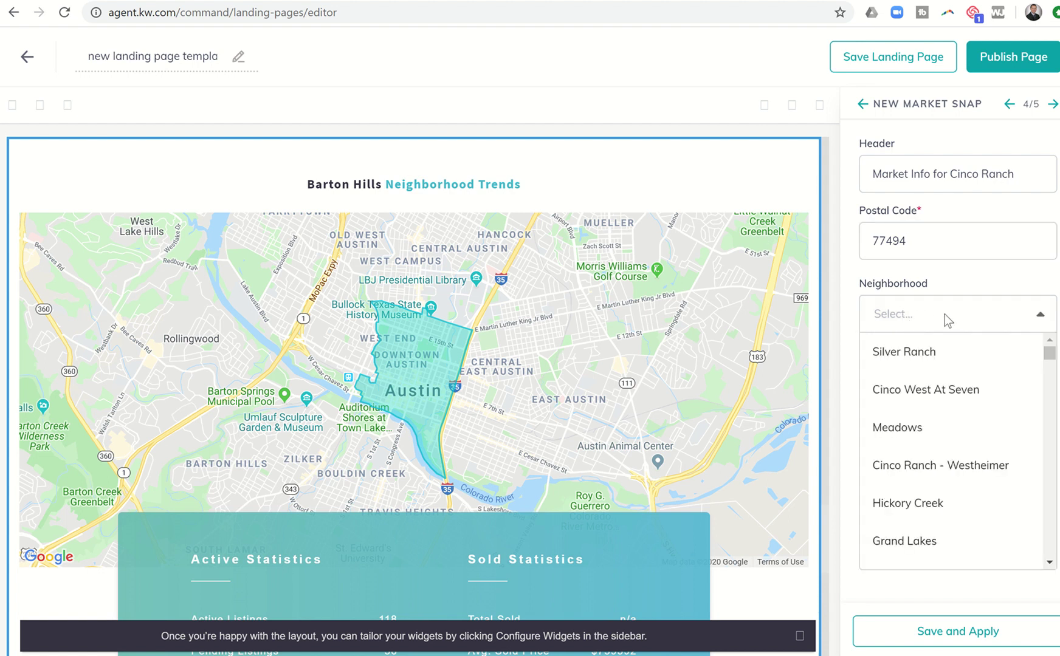
pyautogui.scroll(-3, 947, 366)
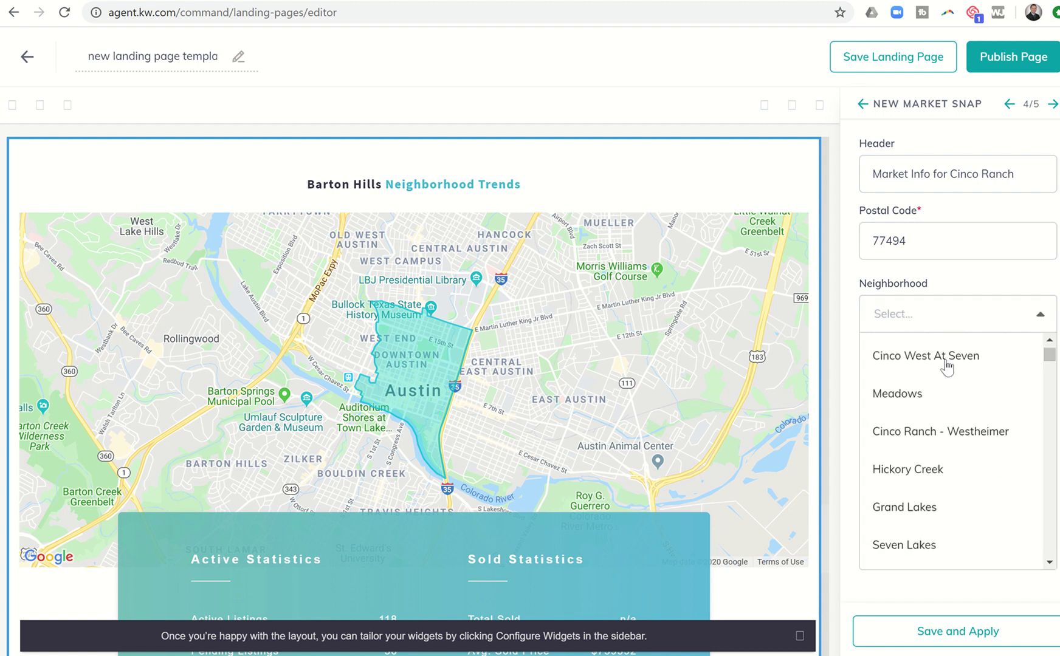
pyautogui.scroll(-6, 947, 366)
pyautogui.scroll(-5, 947, 366)
pyautogui.scroll(-5, 947, 366)
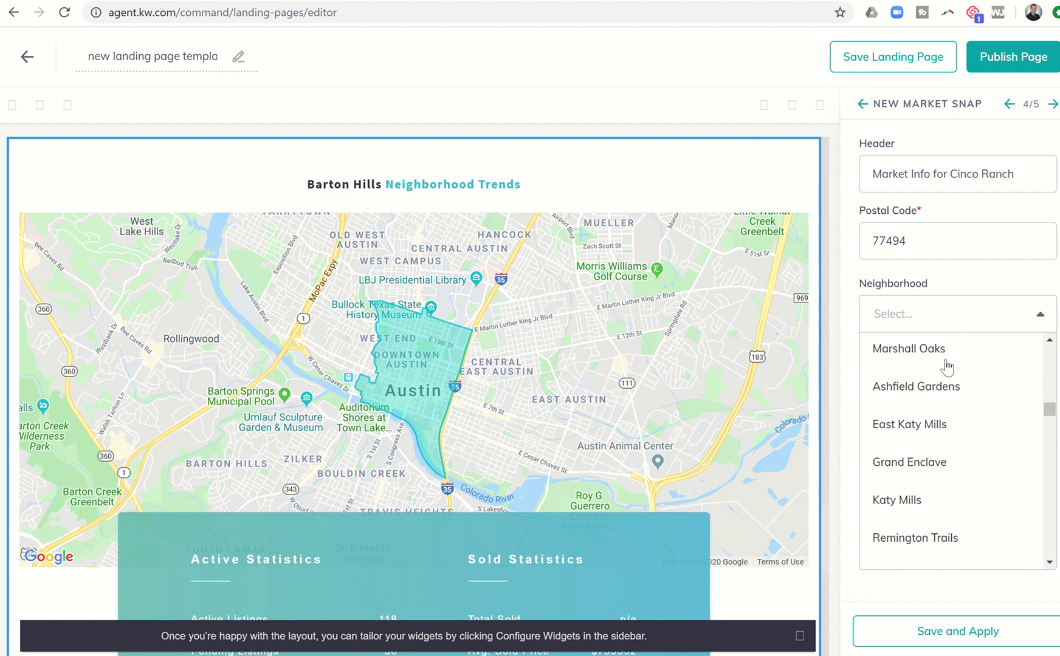
pyautogui.scroll(-5, 947, 366)
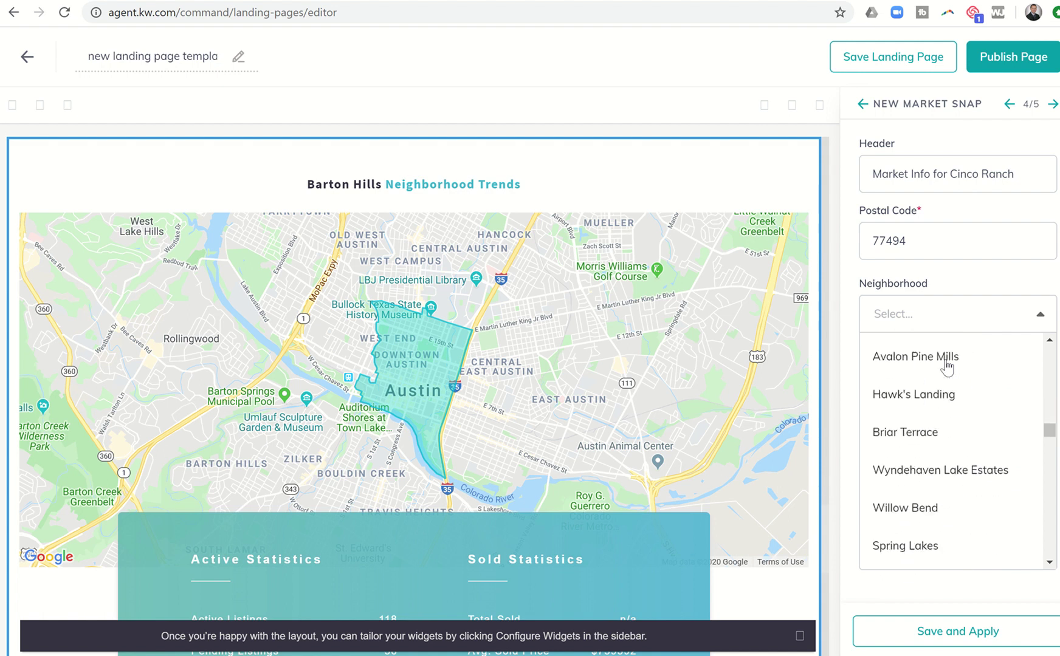
pyautogui.scroll(-5, 947, 367)
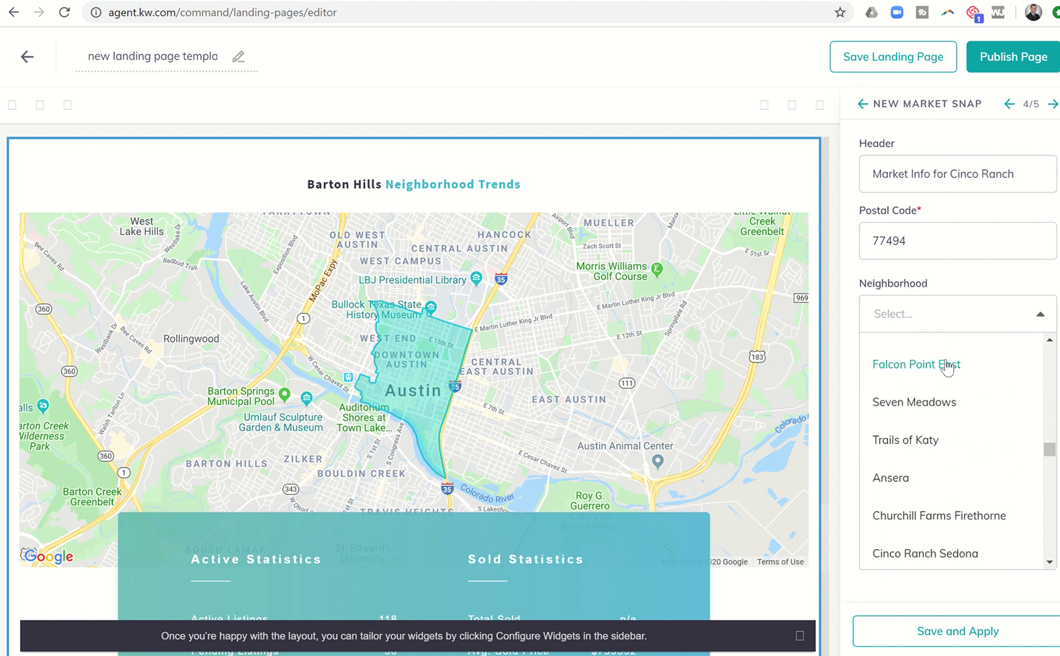
pyautogui.scroll(-3, 947, 367)
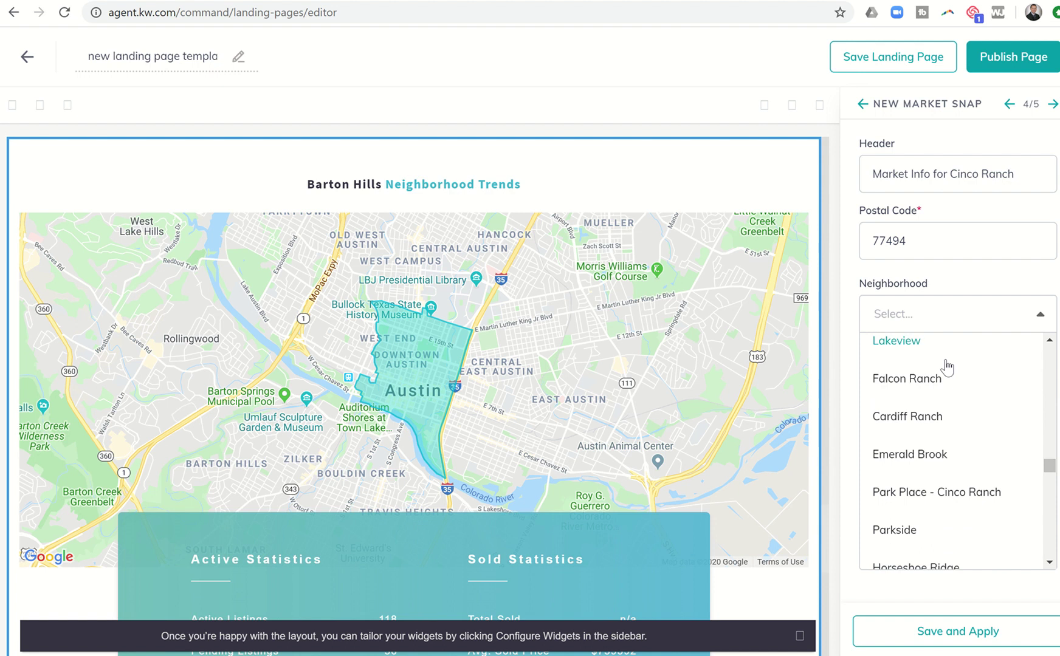
pyautogui.scroll(-6, 947, 367)
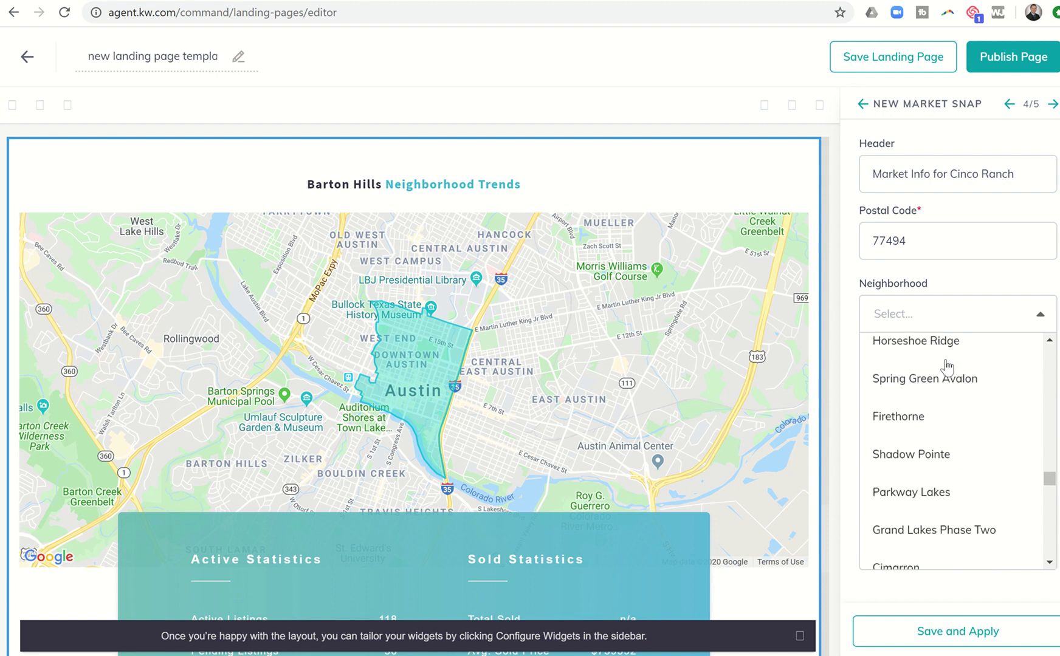
pyautogui.scroll(-4, 947, 366)
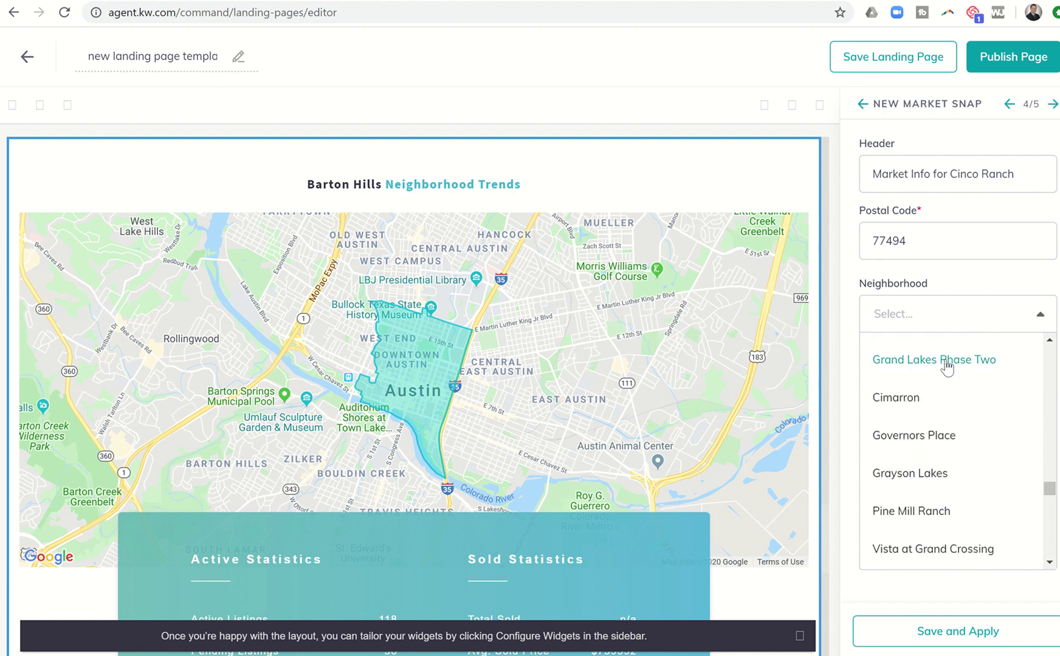
pyautogui.scroll(-4, 946, 366)
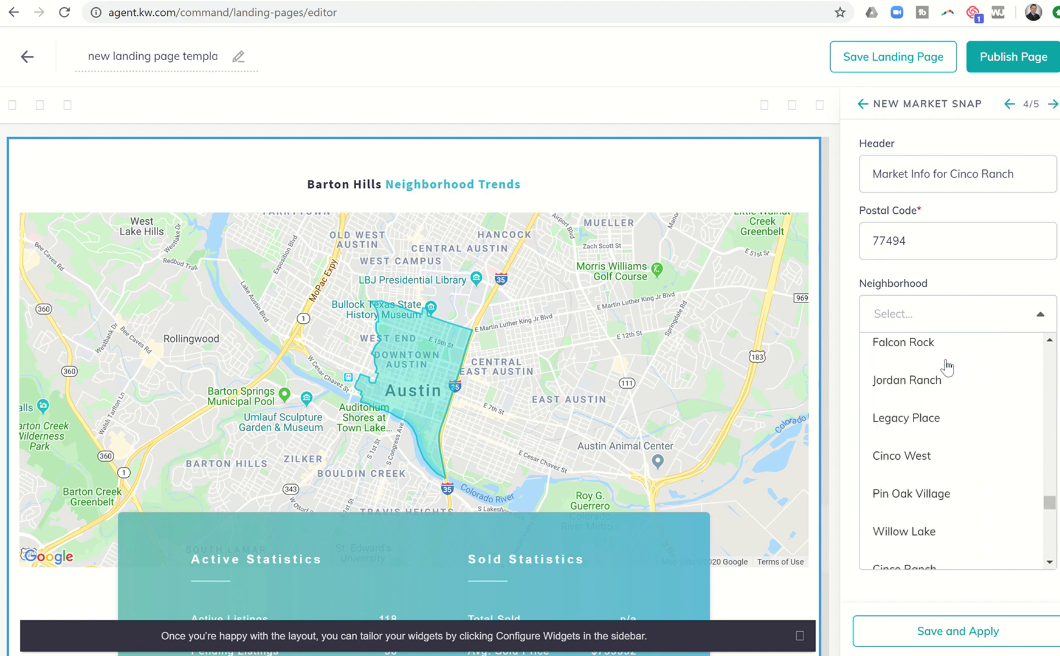
pyautogui.scroll(-4, 947, 366)
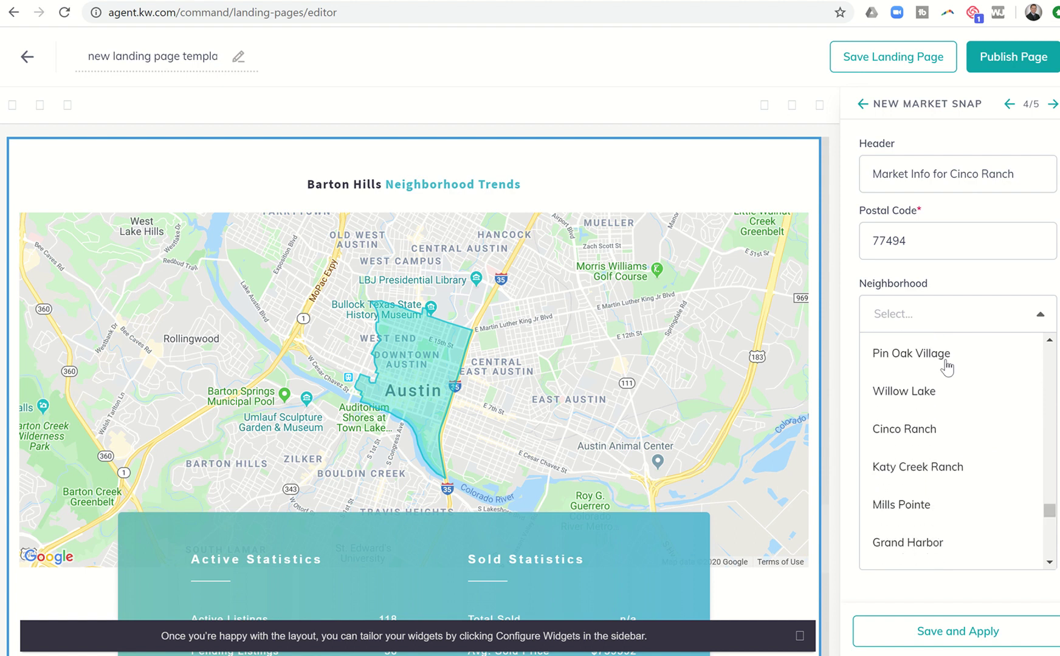
pyautogui.scroll(-3, 946, 367)
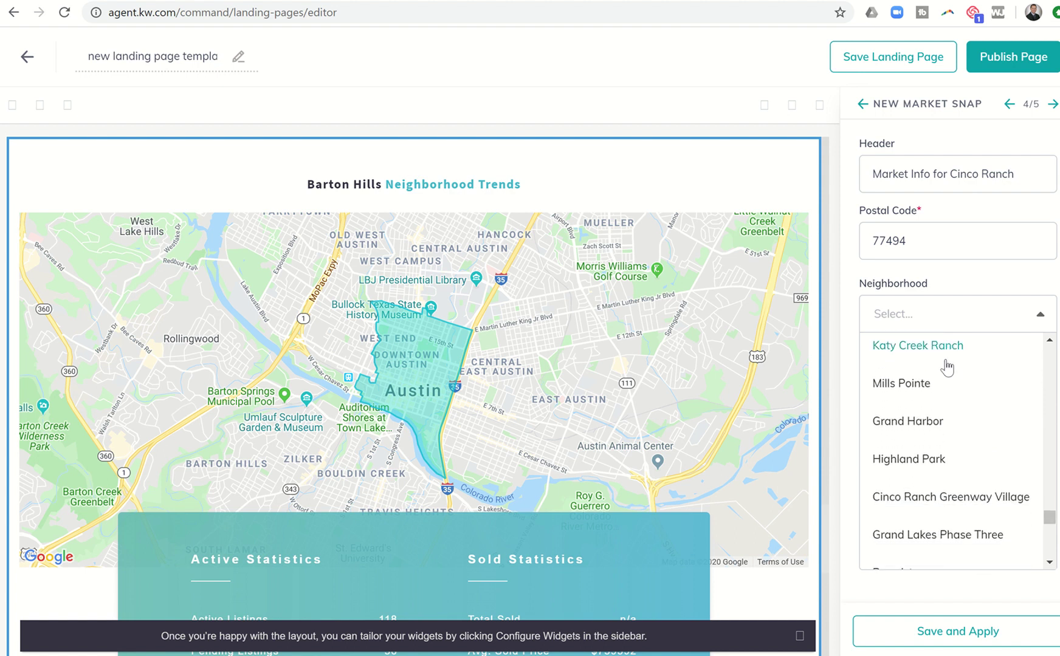
pyautogui.scroll(1, 946, 367)
pyautogui.scroll(-2, 947, 366)
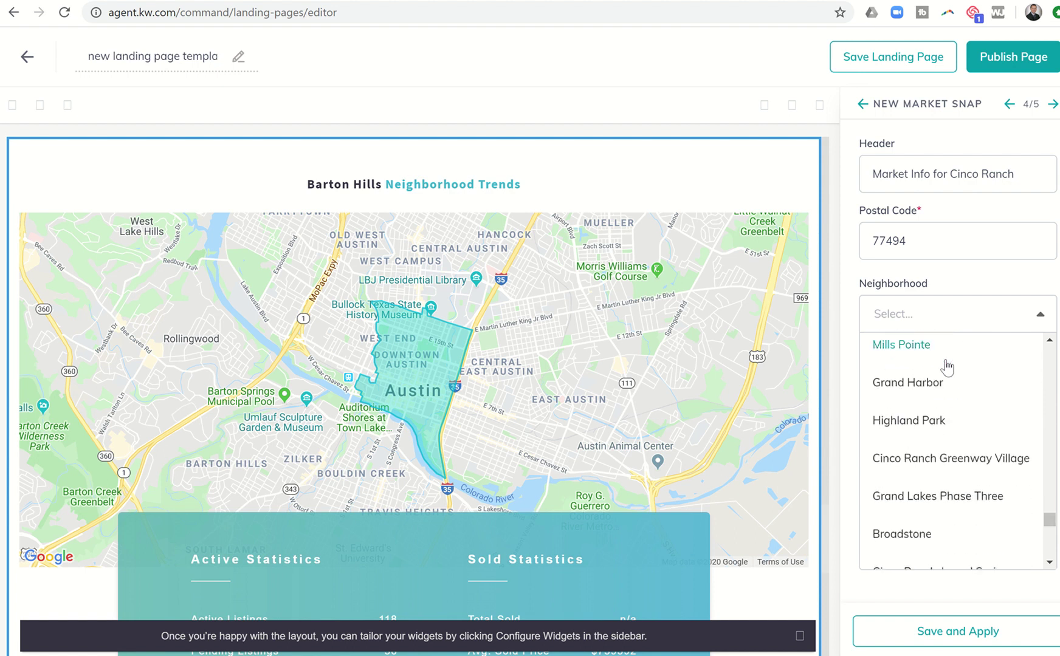
pyautogui.click(923, 462)
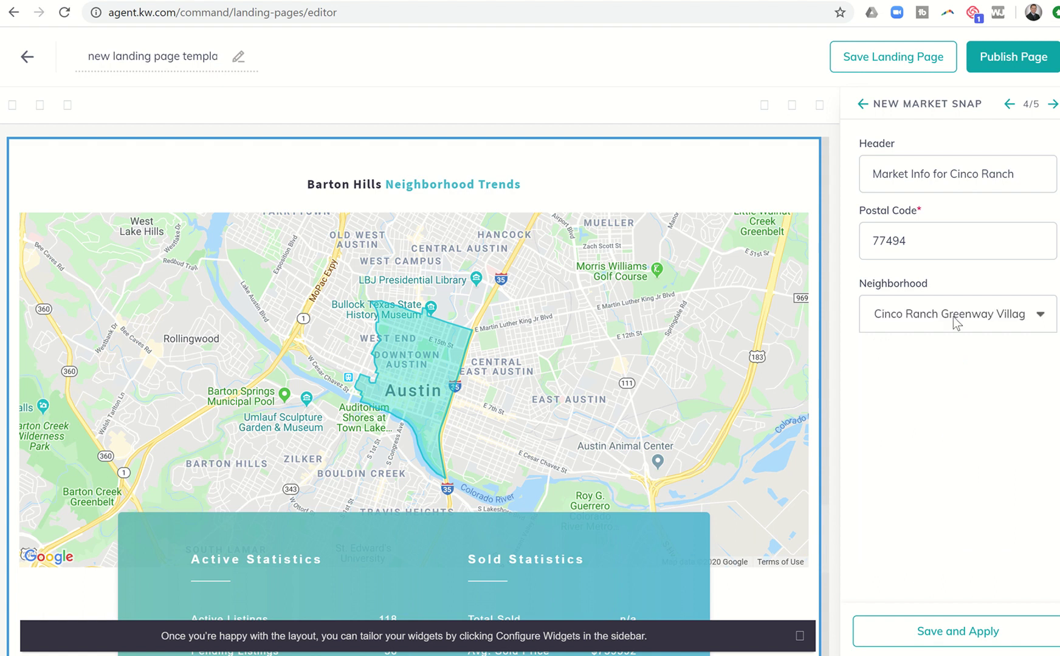
# Step: Apply the market snapshot settings and review the result on the page
pyautogui.click(923, 632)
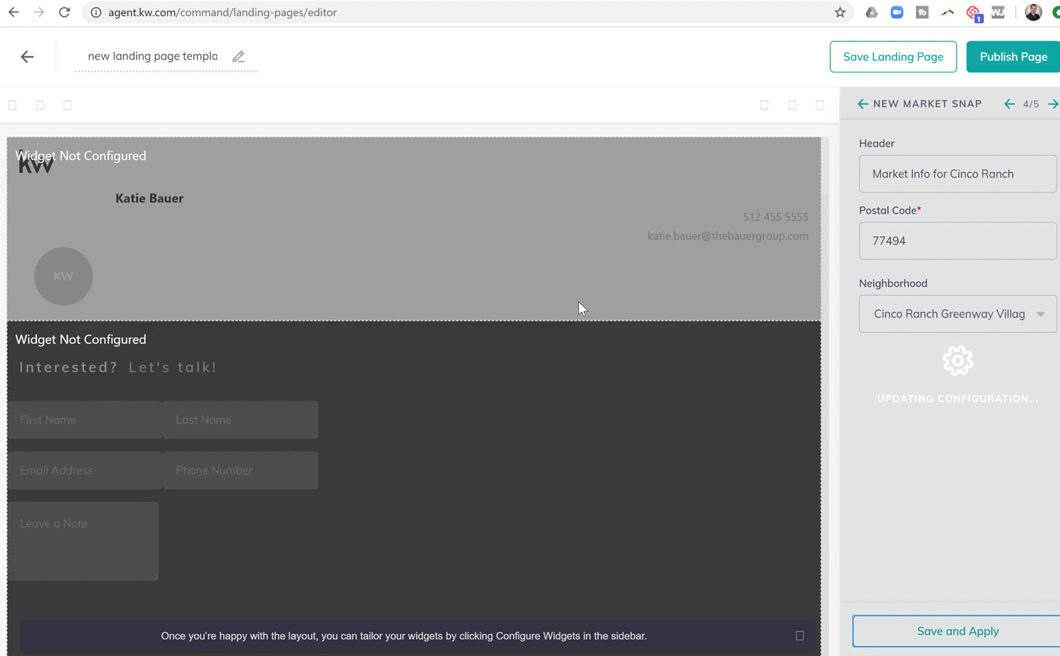
pyautogui.scroll(-5, 456, 404)
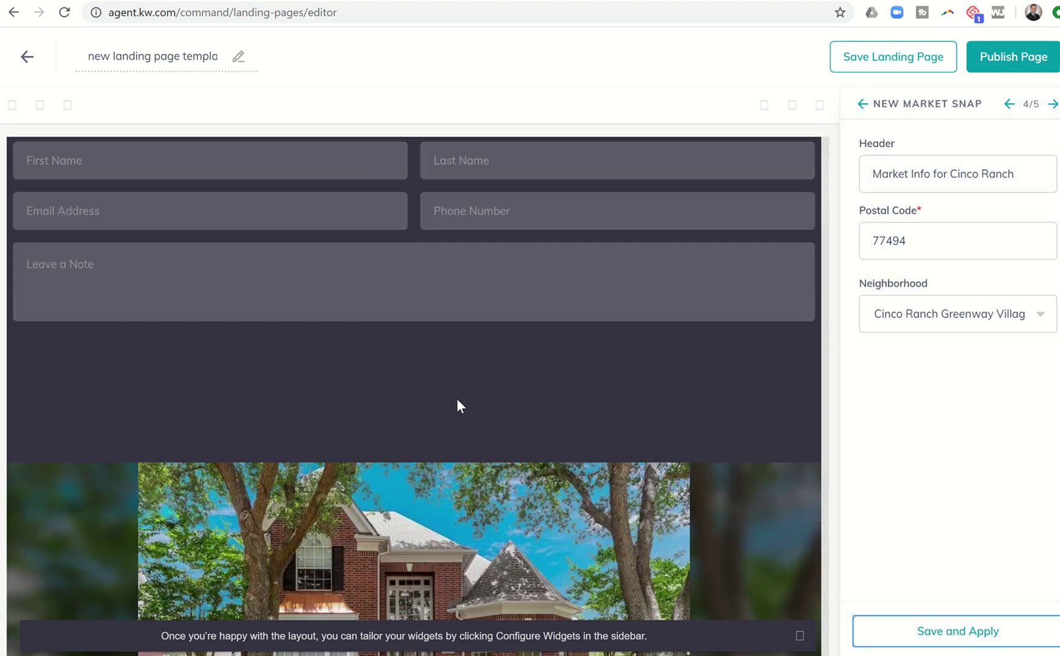
pyautogui.scroll(-15, 456, 399)
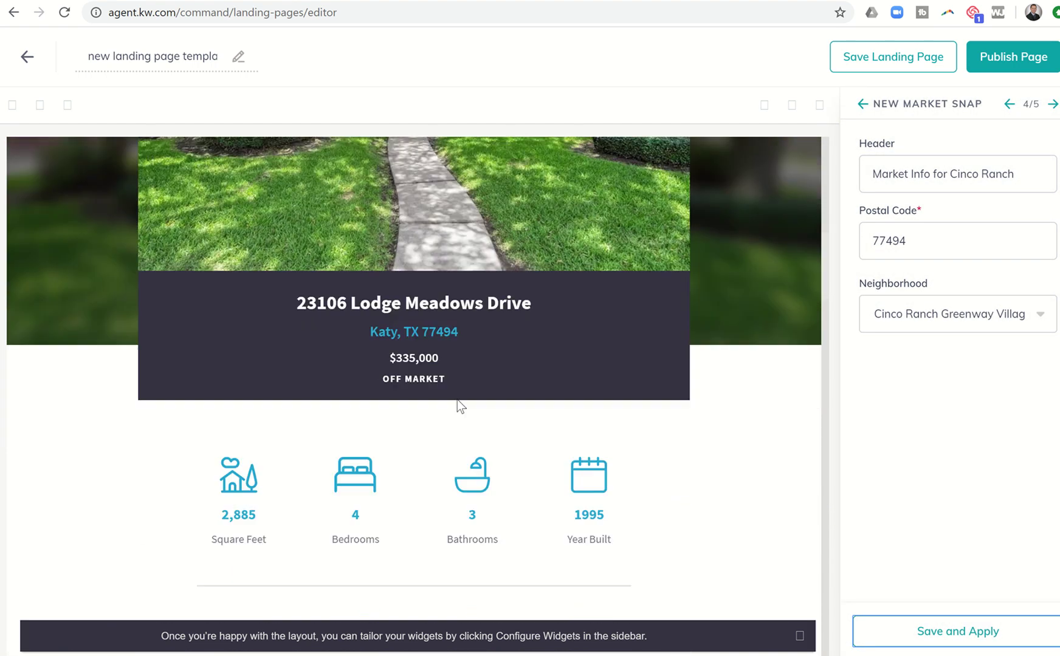
pyautogui.scroll(-15, 457, 405)
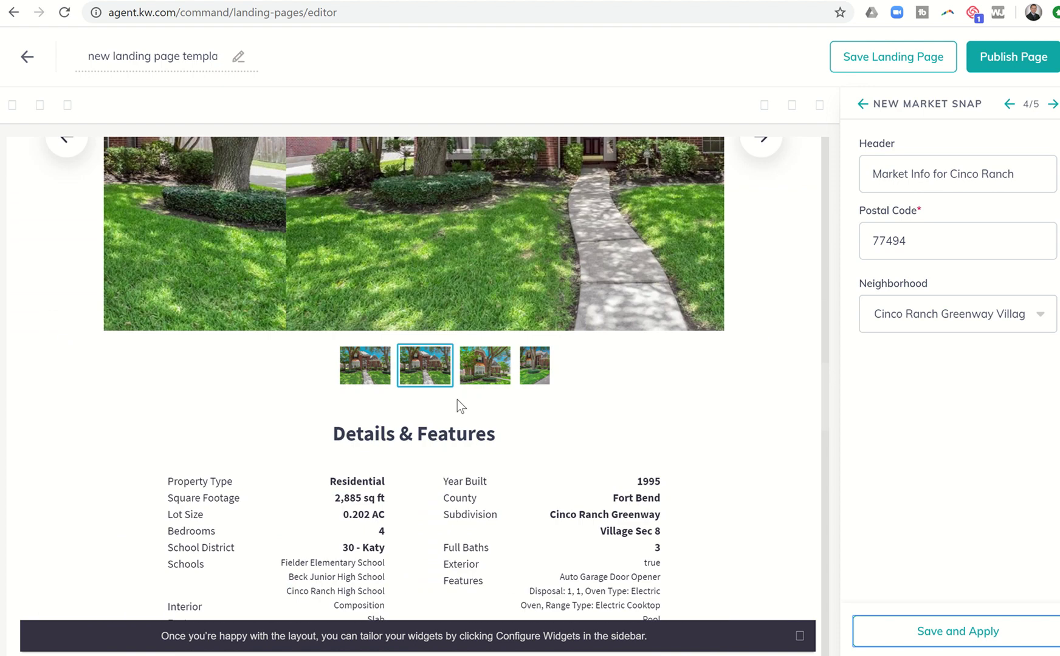
pyautogui.scroll(-15, 457, 401)
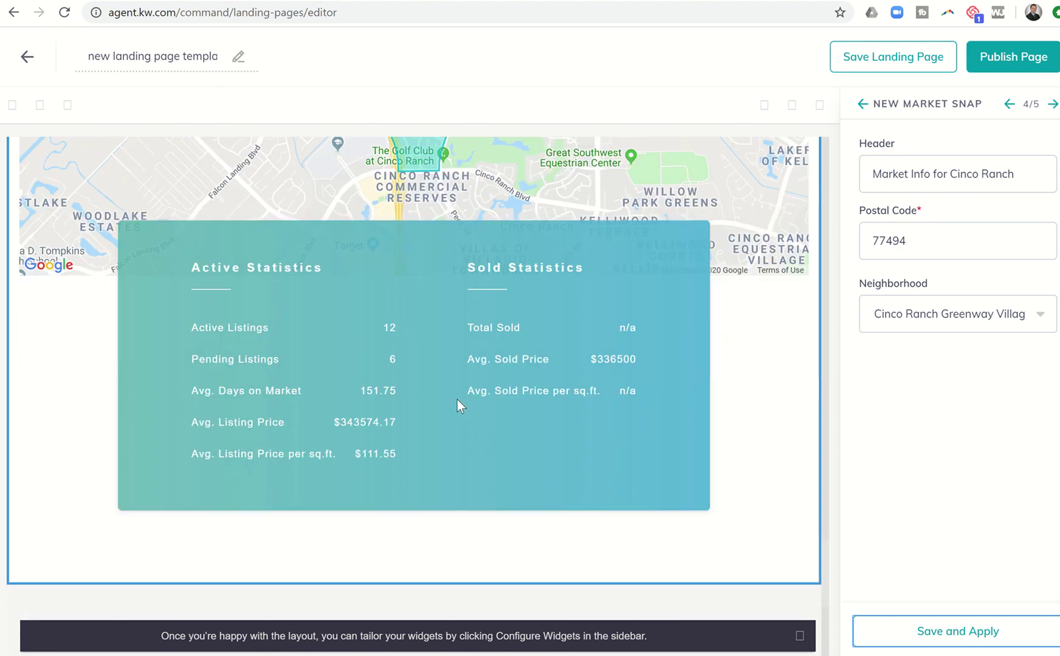
pyautogui.scroll(5, 457, 406)
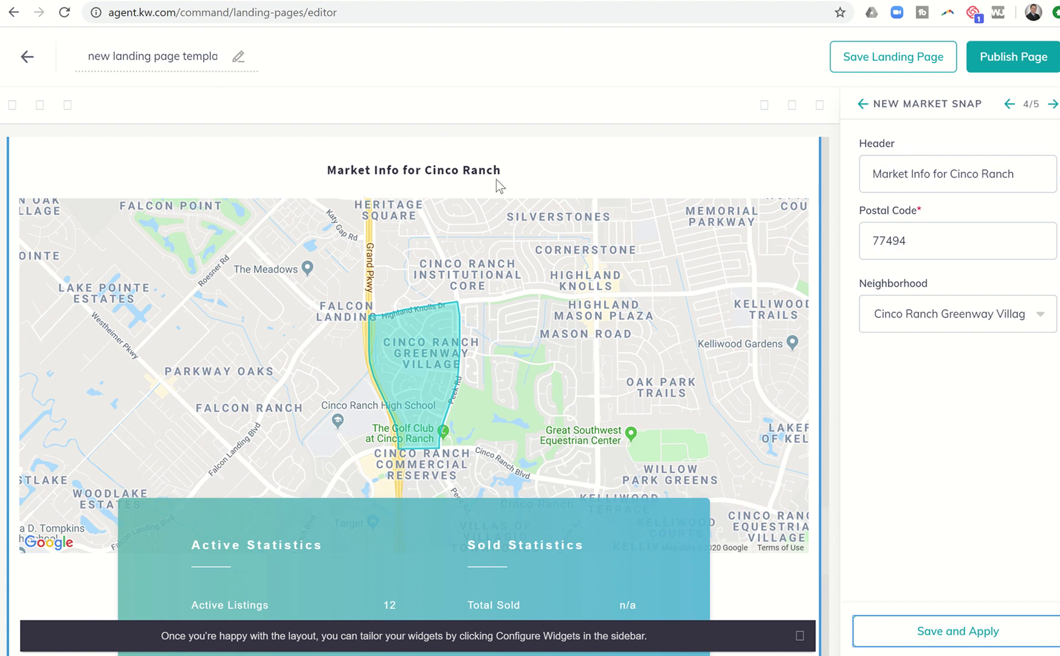
# Step: Append 'Greenway Village' to the market snap header and apply it
pyautogui.click(1025, 173)
pyautogui.write('Greenway Villag')
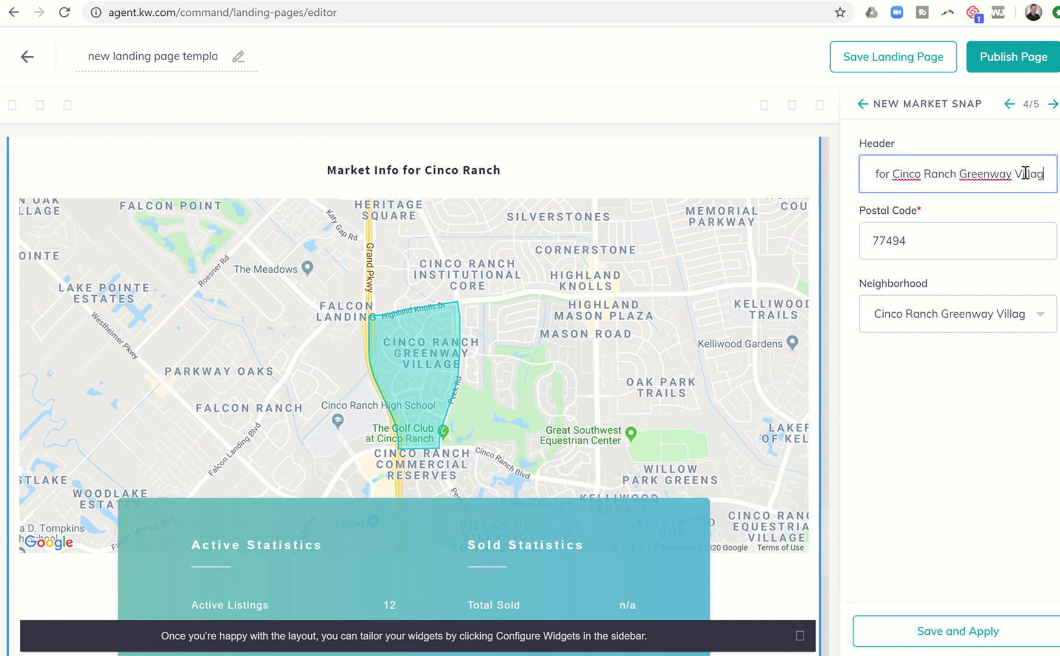
pyautogui.write('e')
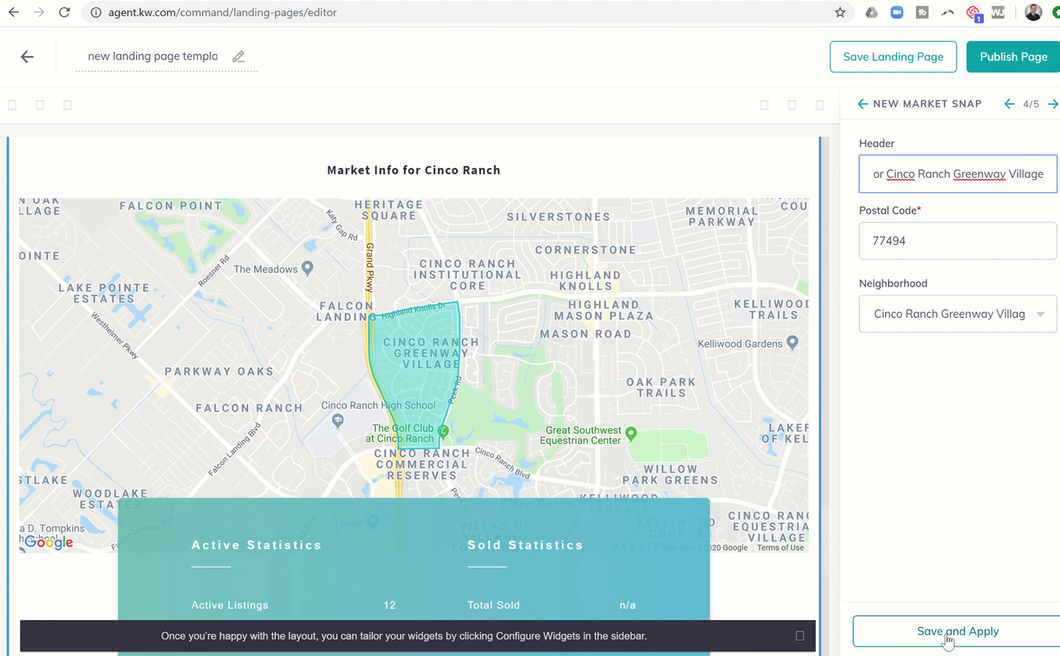
pyautogui.click(946, 635)
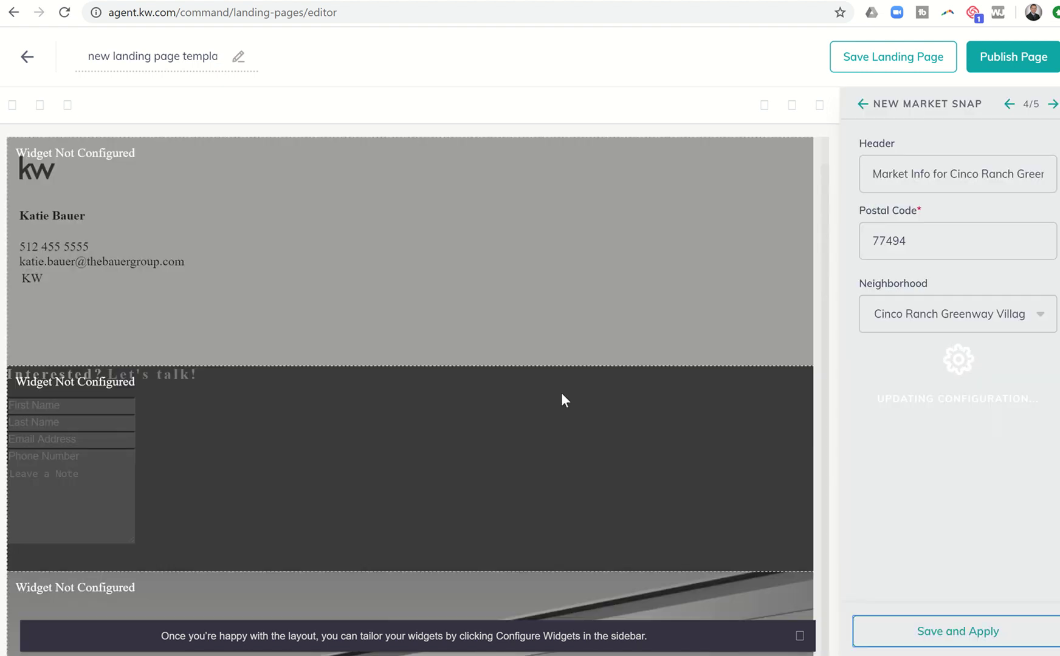
pyautogui.scroll(-8, 440, 433)
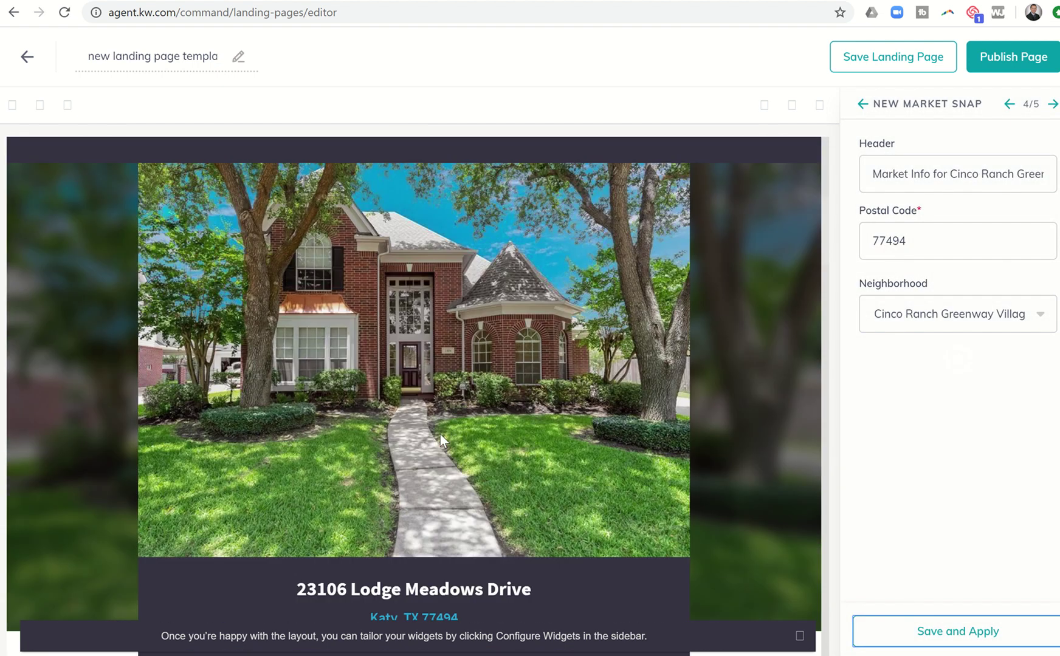
pyautogui.scroll(-20, 439, 434)
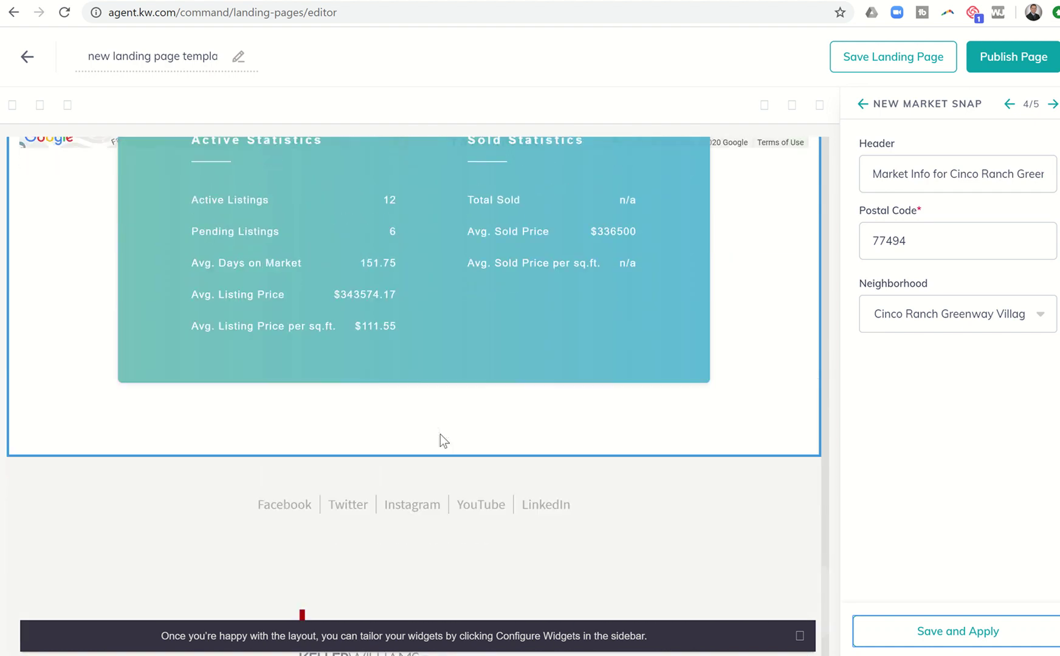
pyautogui.scroll(7, 439, 434)
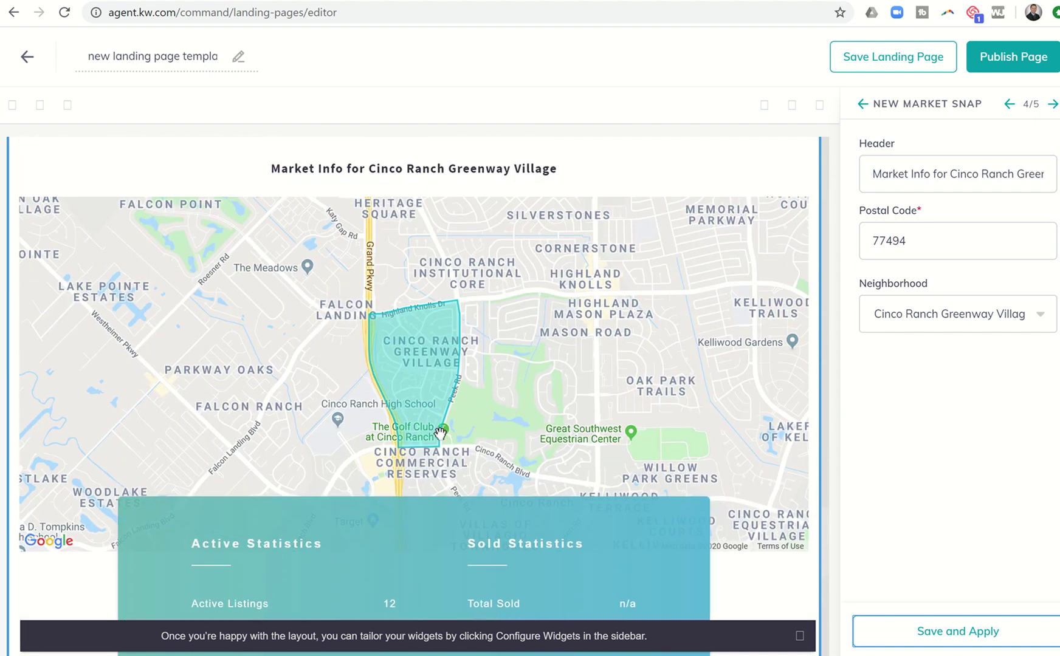
pyautogui.scroll(-3, 440, 435)
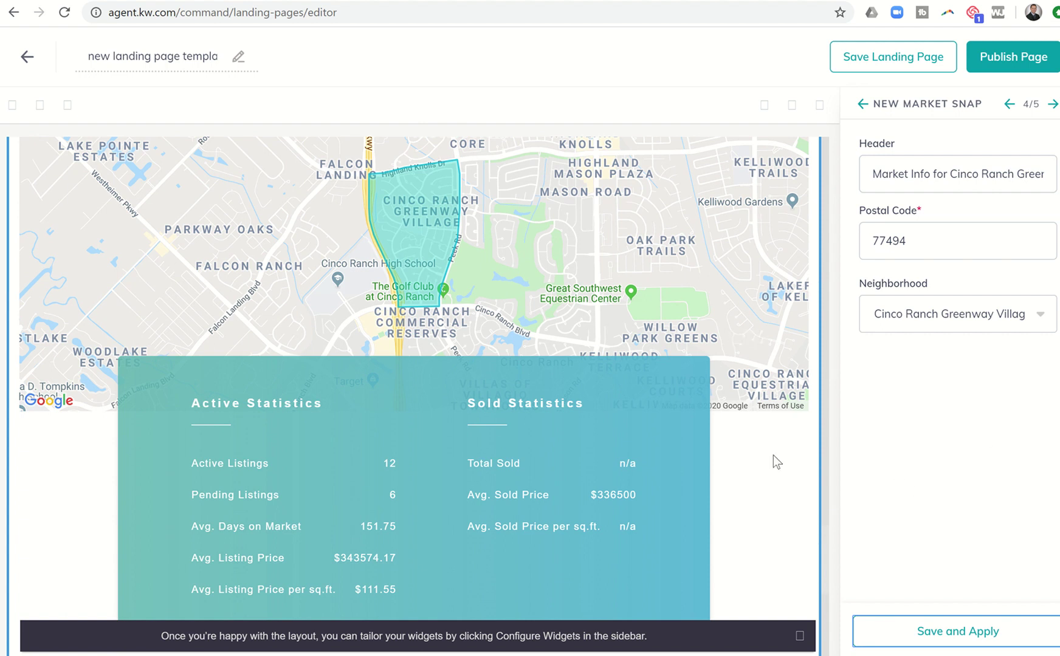
pyautogui.scroll(-1, 774, 455)
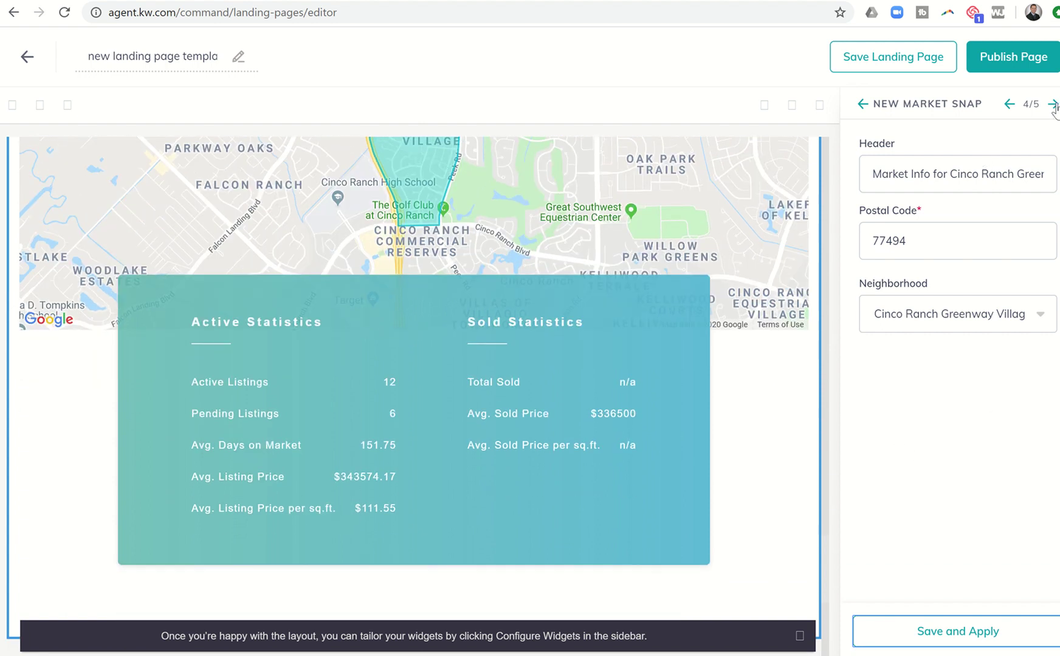
# Step: Review the Legal Footer's Platinum Houston market center details and apply them
pyautogui.click(1052, 104)
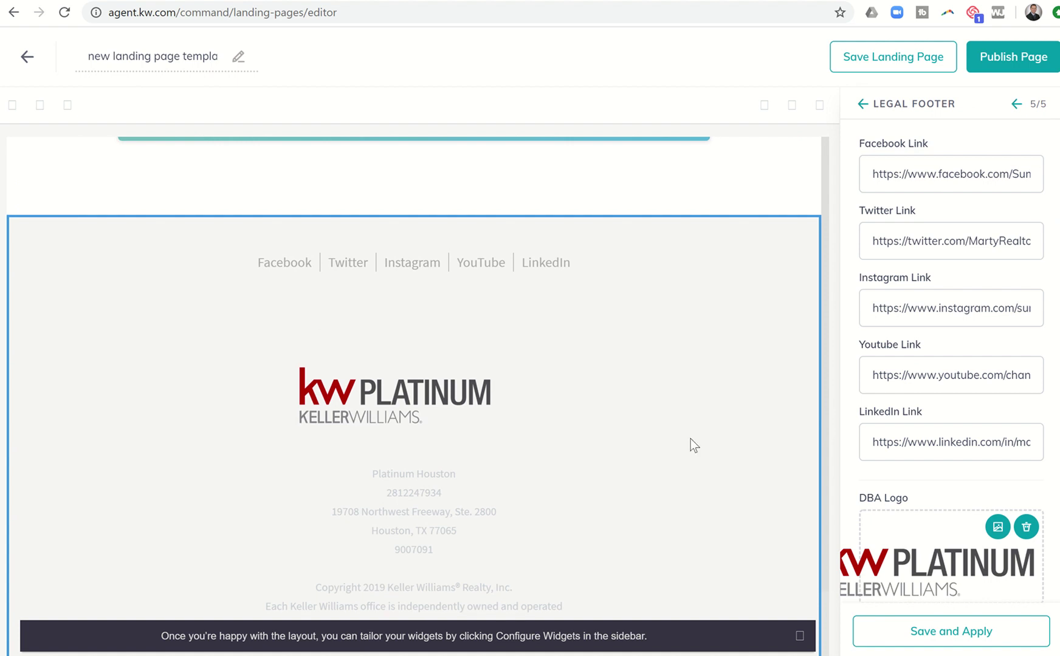
pyautogui.scroll(-2, 928, 380)
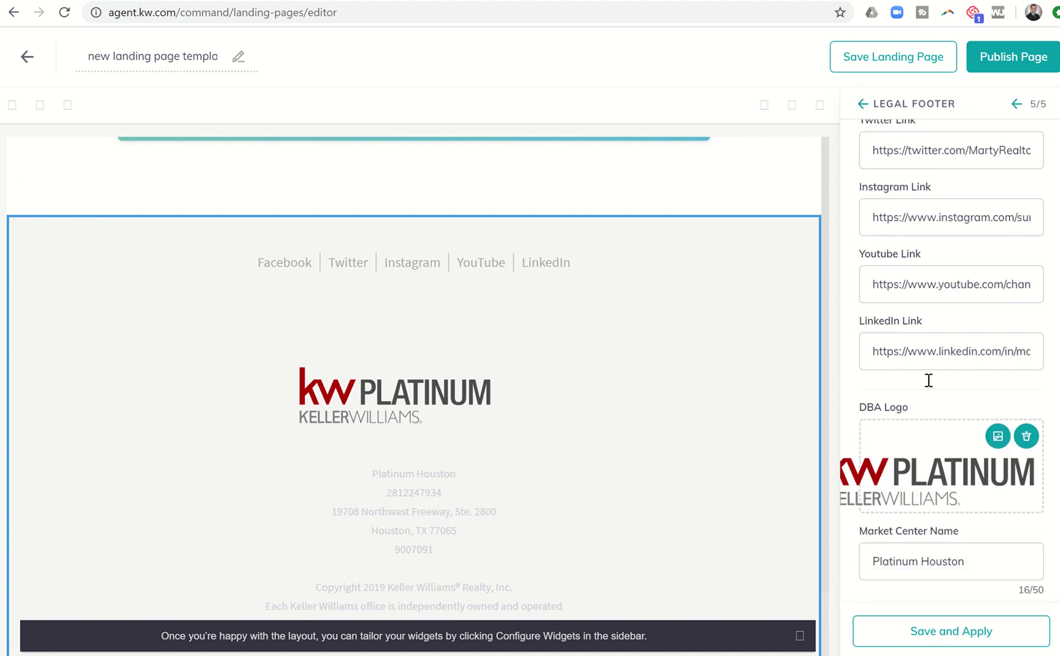
pyautogui.scroll(-6, 928, 381)
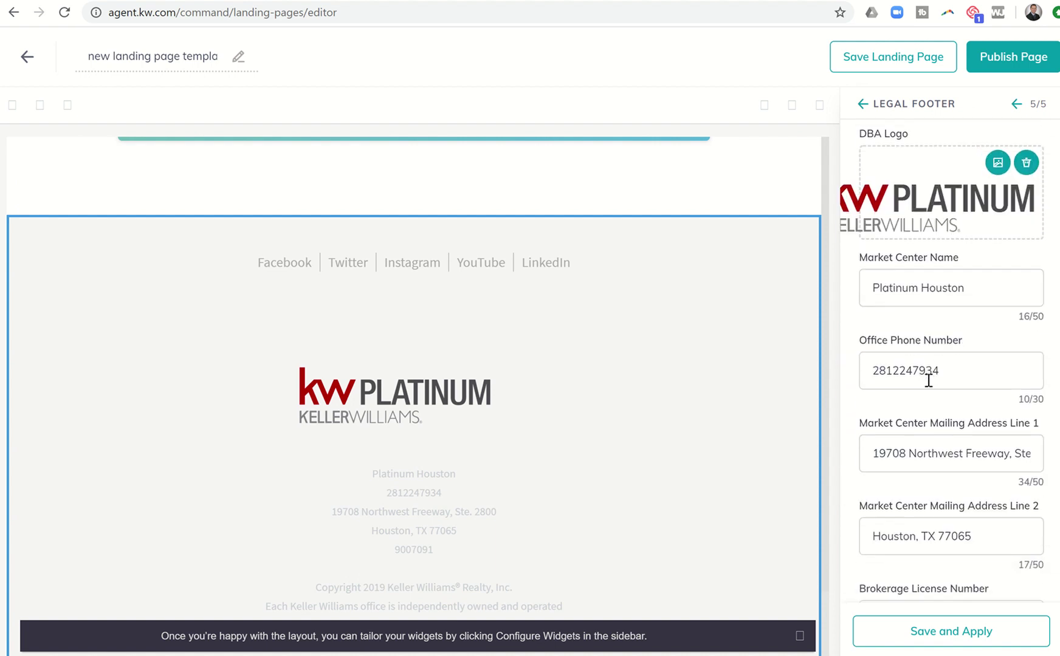
pyautogui.scroll(-2, 928, 380)
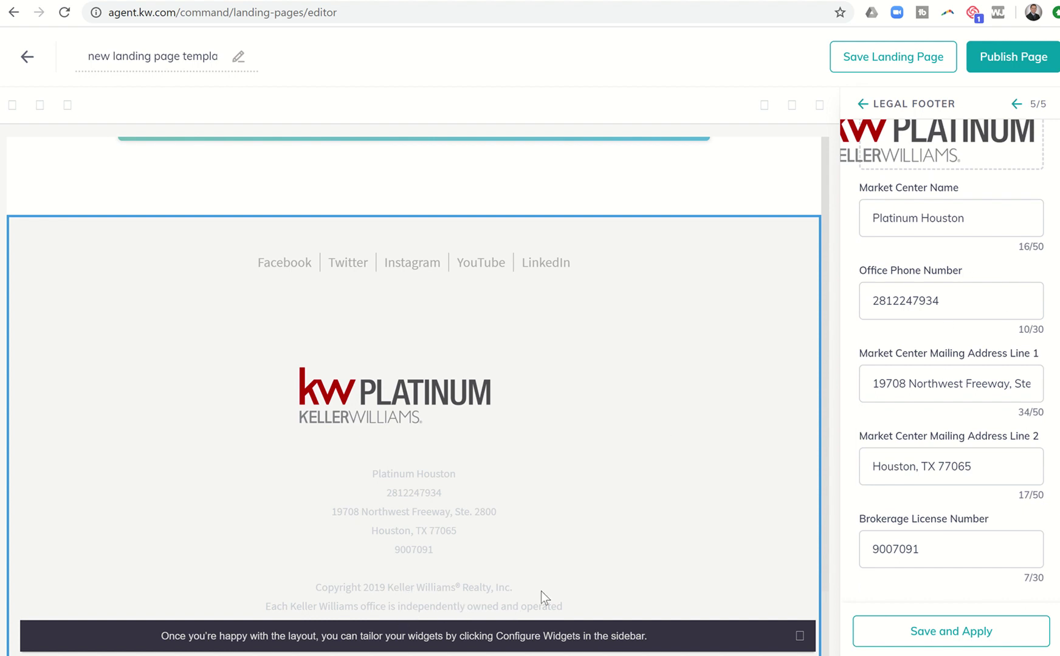
pyautogui.click(900, 633)
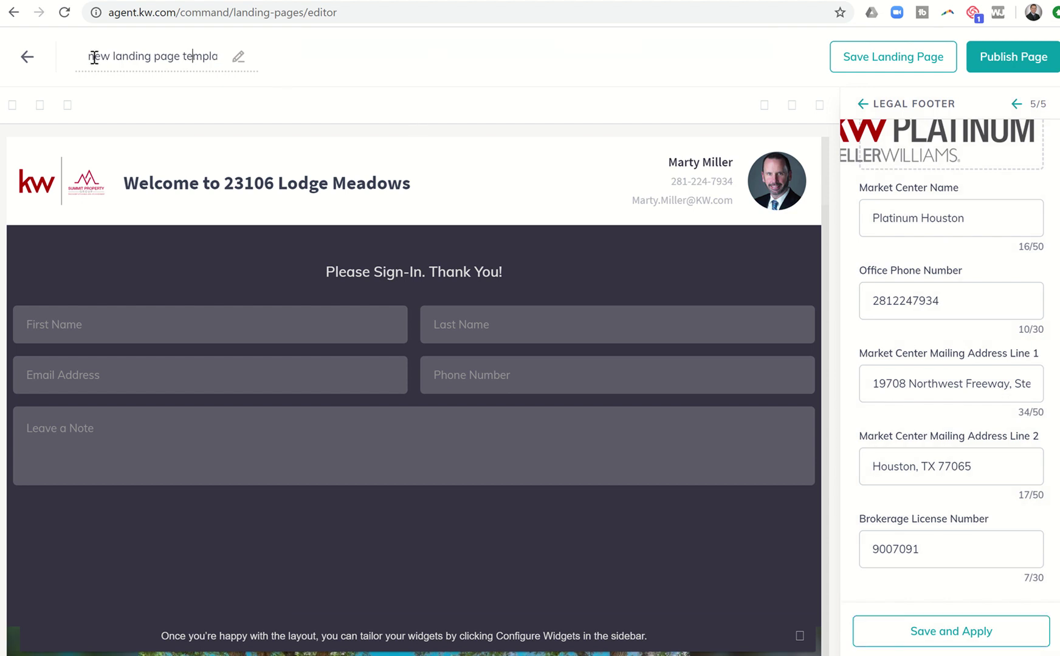
# Step: Retitle the page 'Open House Sign In Lodge Meadows' and save it as a draft
pyautogui.moveTo(96, 64); pyautogui.dragTo(255, 73)
pyautogui.press('BackSpace')
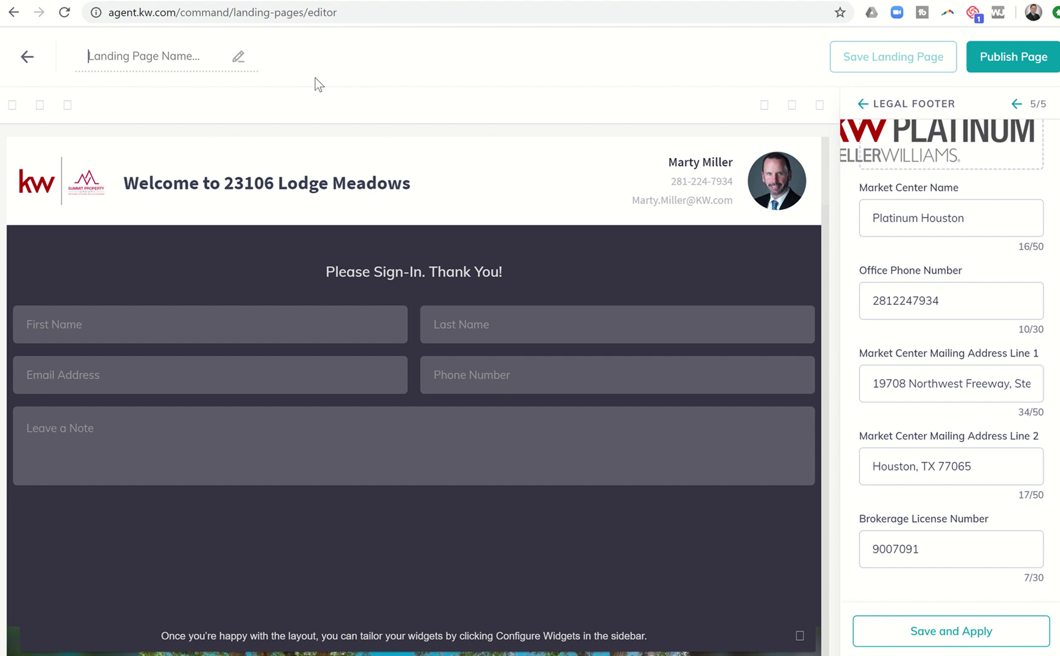
pyautogui.write('Open House')
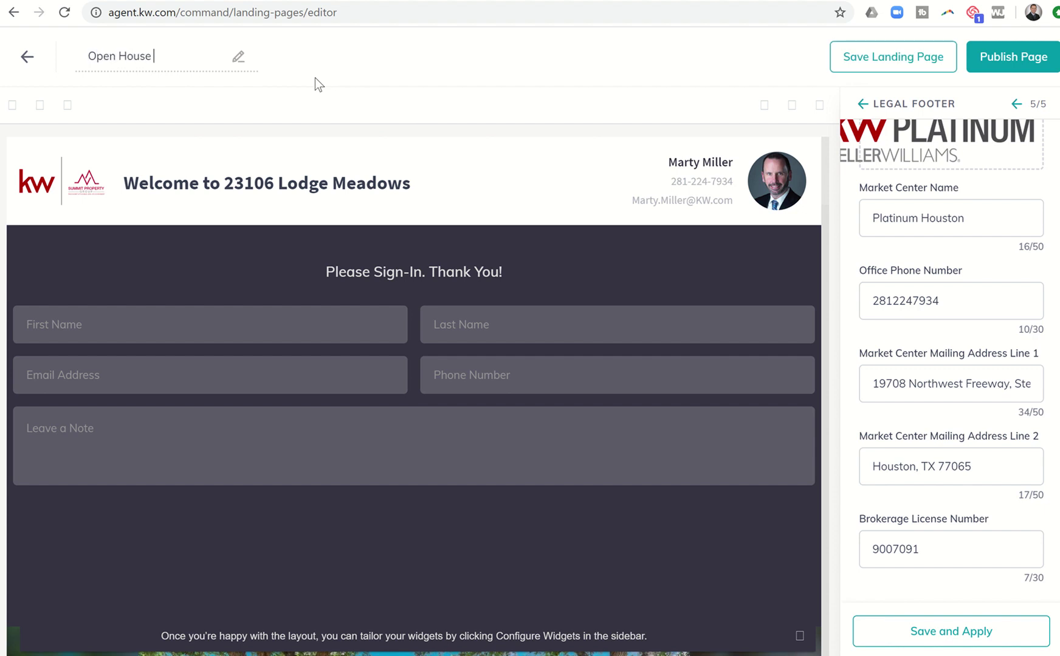
pyautogui.write(' Sign In Lodge Meadow')
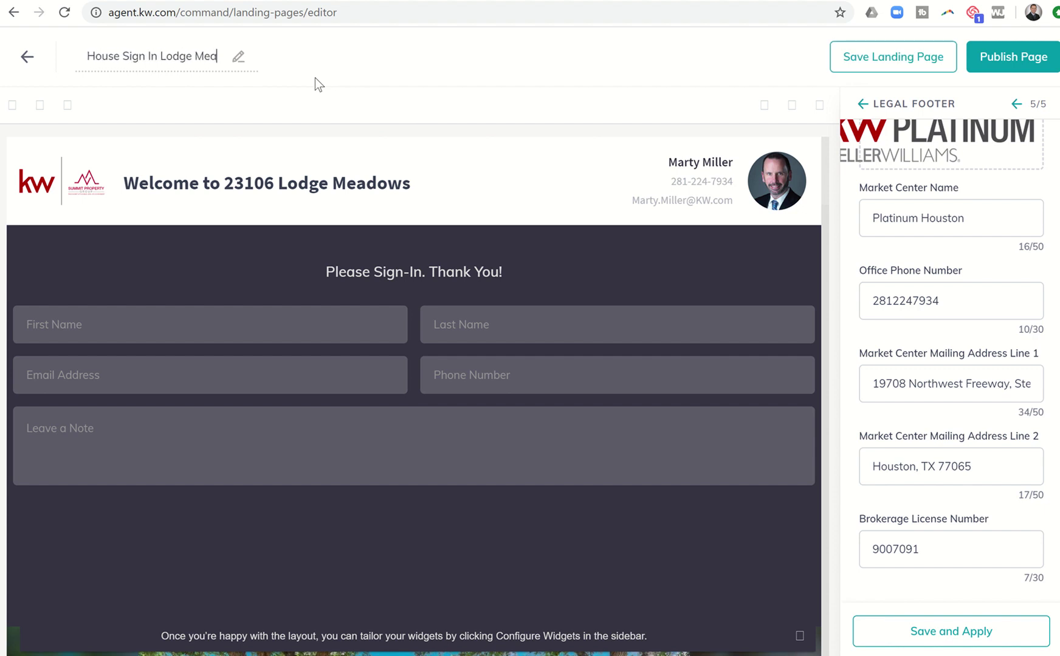
pyautogui.press('BackSpace')
pyautogui.press('BackSpace')
pyautogui.press('BackSpace')
pyautogui.write('dow')
pyautogui.press('BackSpace')
pyautogui.press('BackSpace')
pyautogui.write('ows')
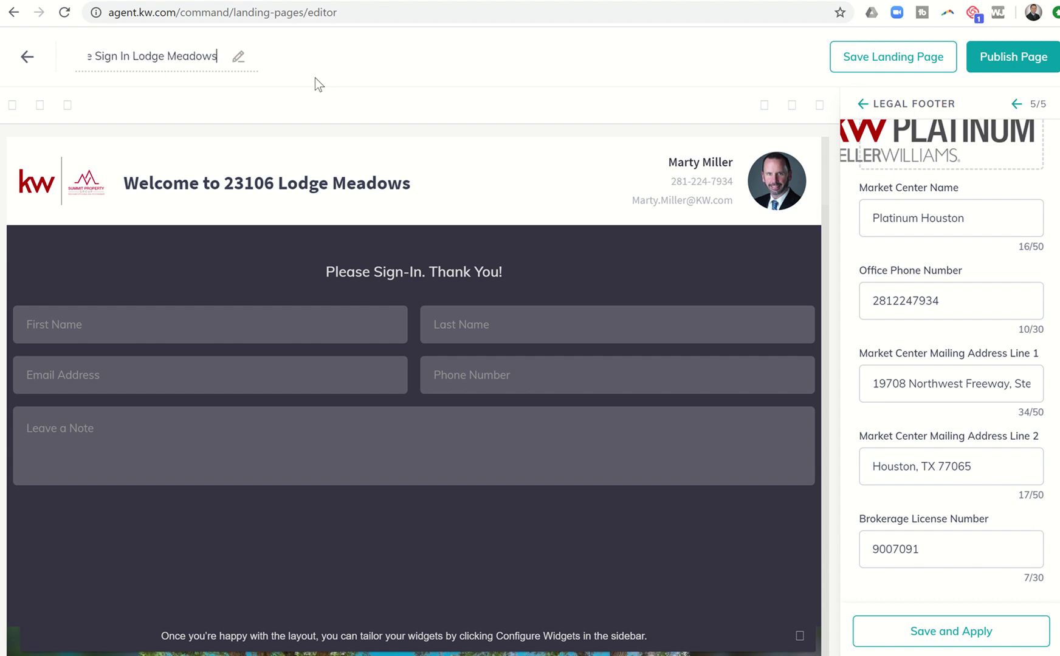
pyautogui.click(858, 63)
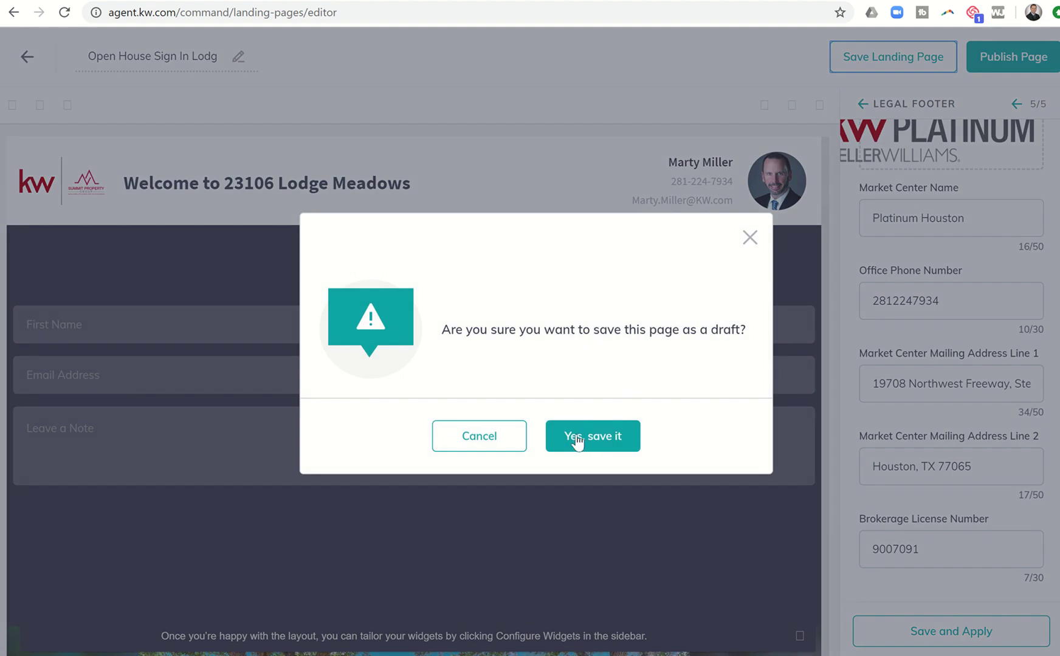
pyautogui.click(574, 438)
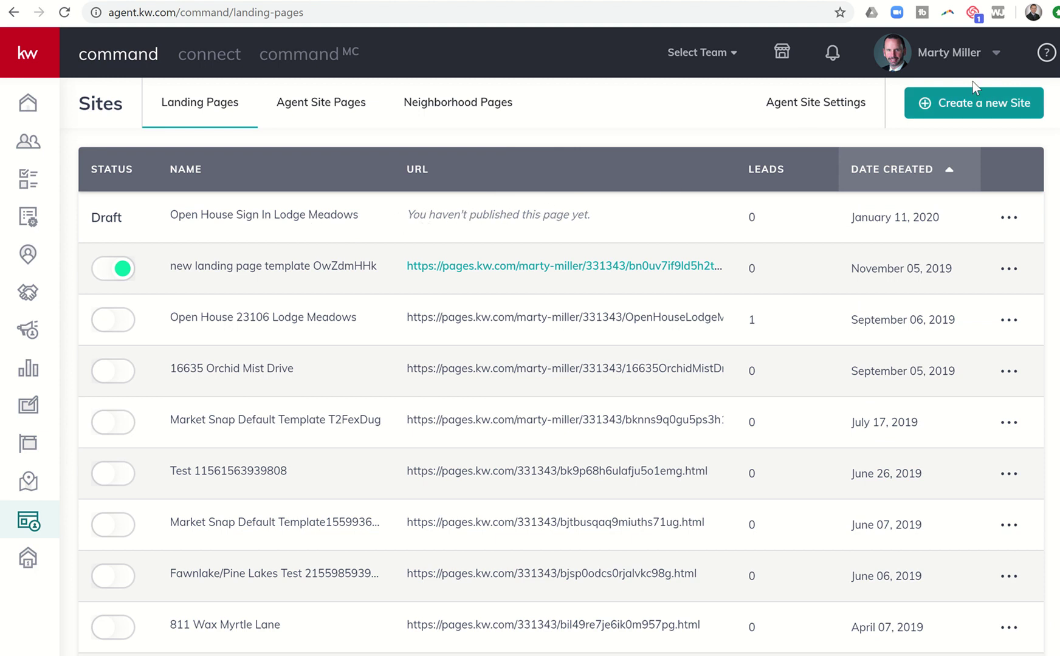
# Step: Open the Open House Sign In Lodge Meadows draft row's Edit action
pyautogui.click(1011, 225)
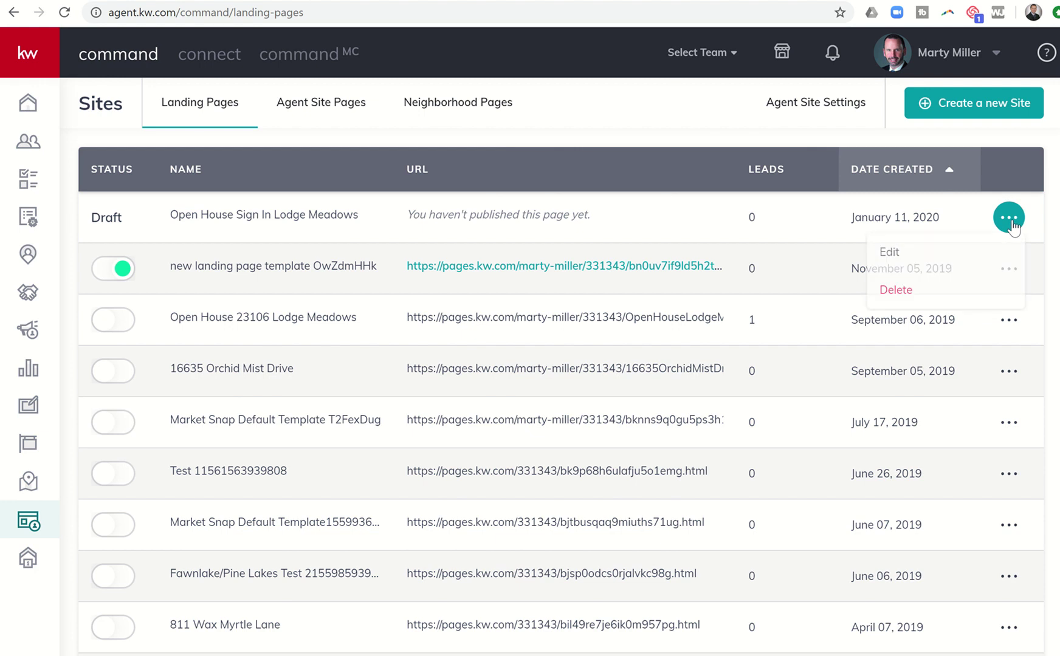
pyautogui.click(889, 253)
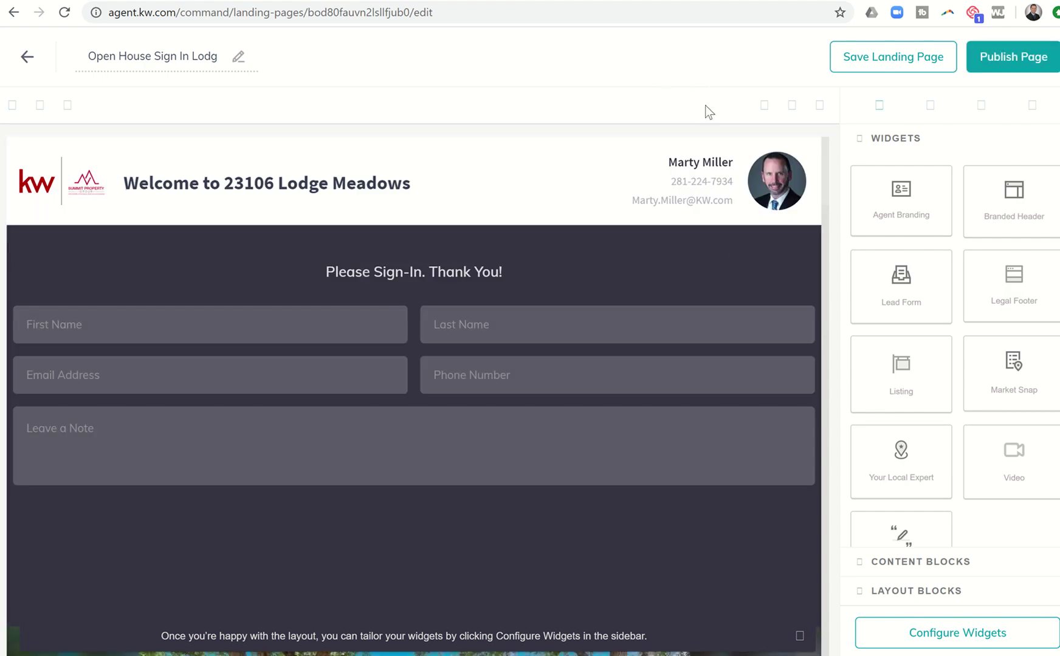
# Step: Publish the Open House Sign In Lodge Meadows page and confirm
pyautogui.click(1011, 60)
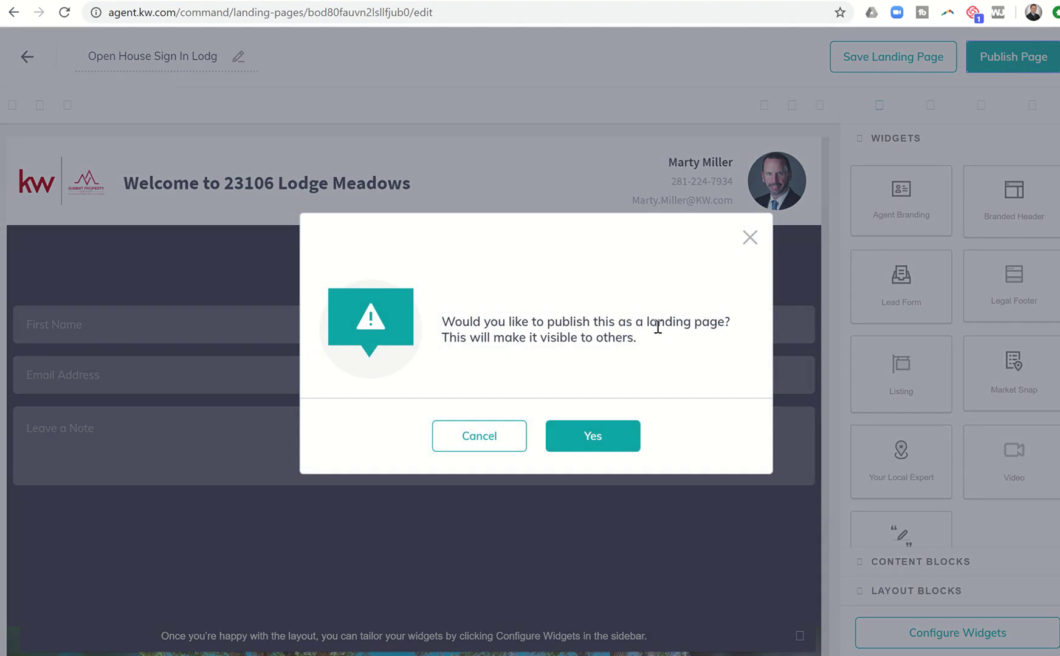
pyautogui.click(585, 437)
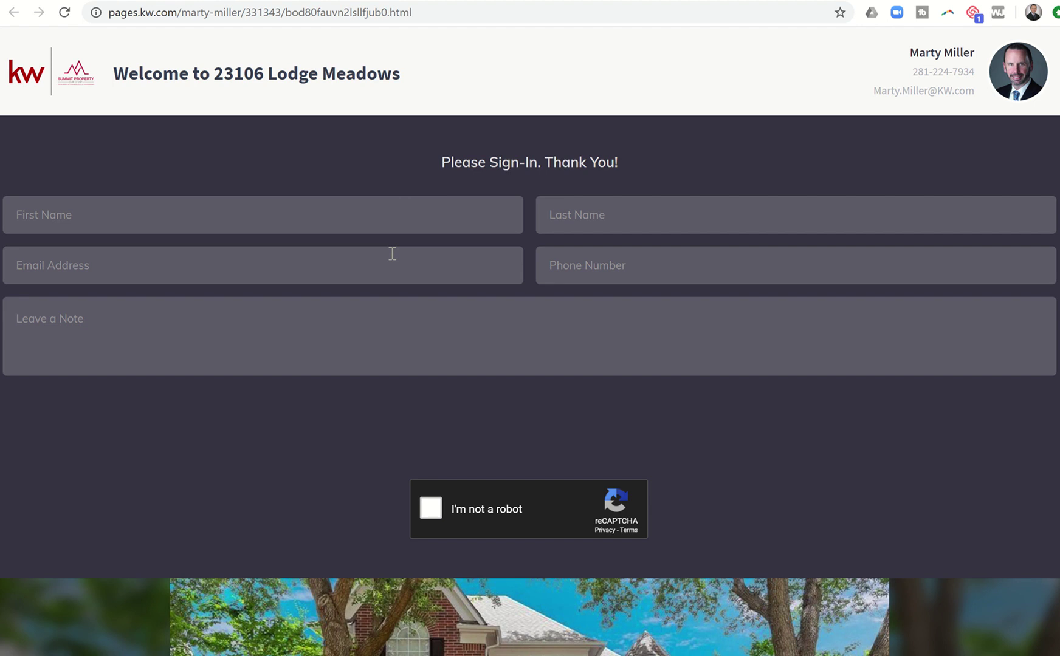
# Step: Fill in the test visitor's first name, last name, e-mail and phone number
pyautogui.scroll(-5, 392, 254)
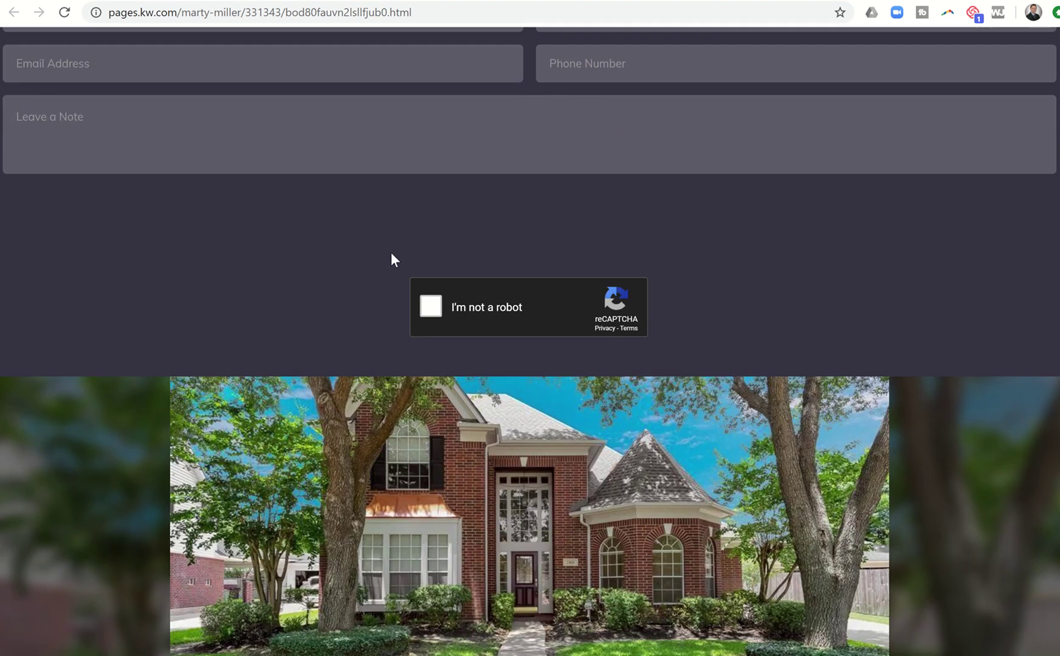
pyautogui.scroll(-4, 391, 253)
pyautogui.scroll(8, 392, 288)
pyautogui.scroll(1, 392, 287)
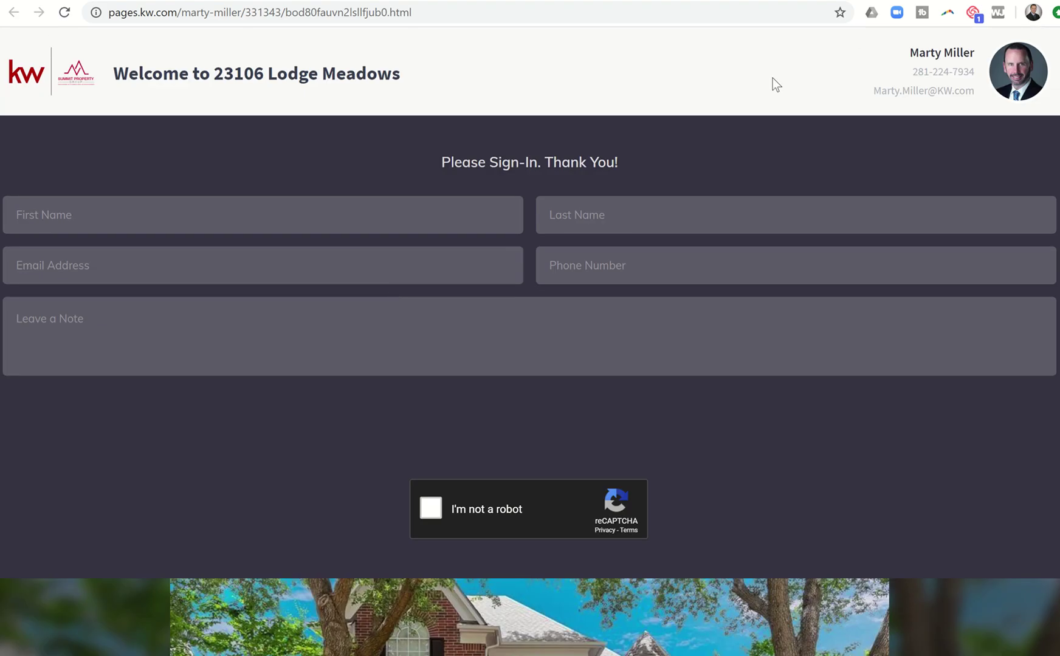
pyautogui.click(317, 215)
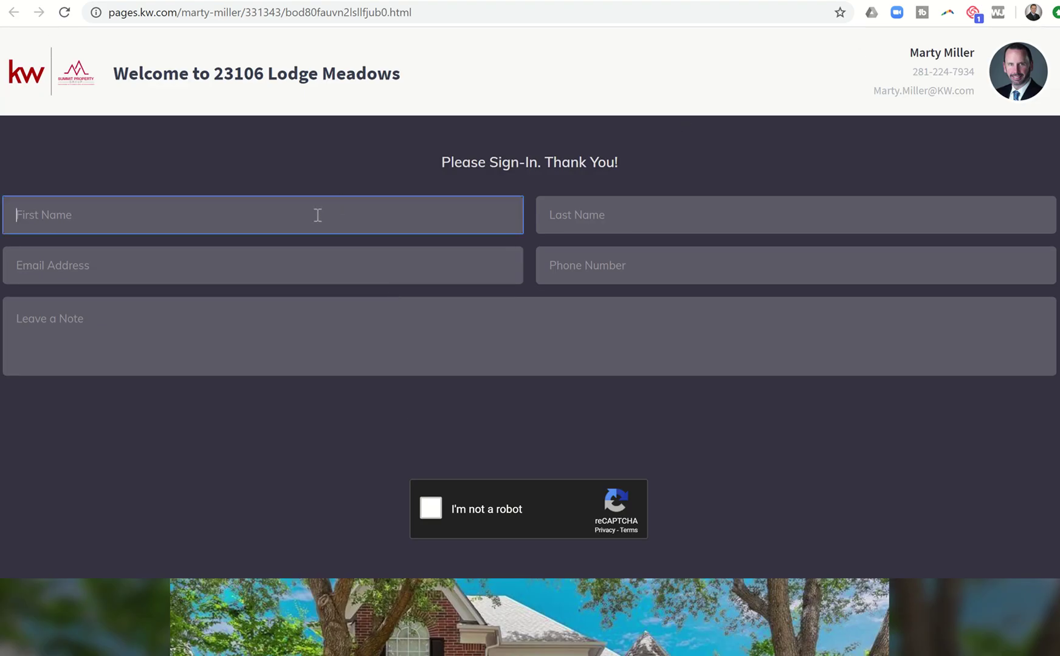
pyautogui.write('Incredible')
pyautogui.press('Tab')
pyautogui.write('H')
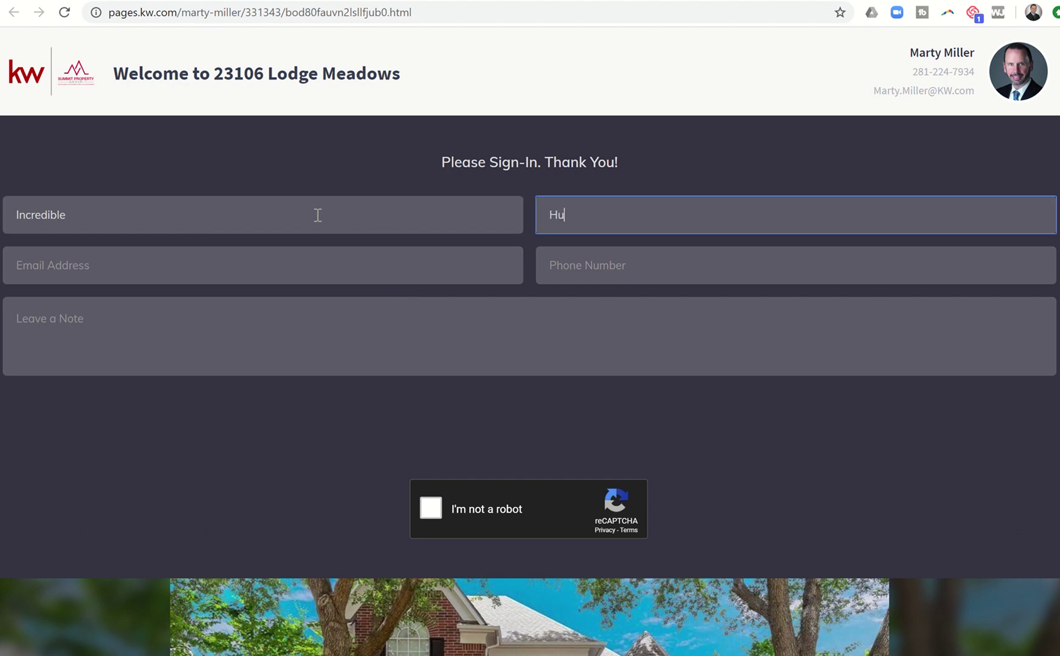
pyautogui.write('ulk')
pyautogui.press('Tab')
pyautogui.press('Tab')
pyautogui.write('281')
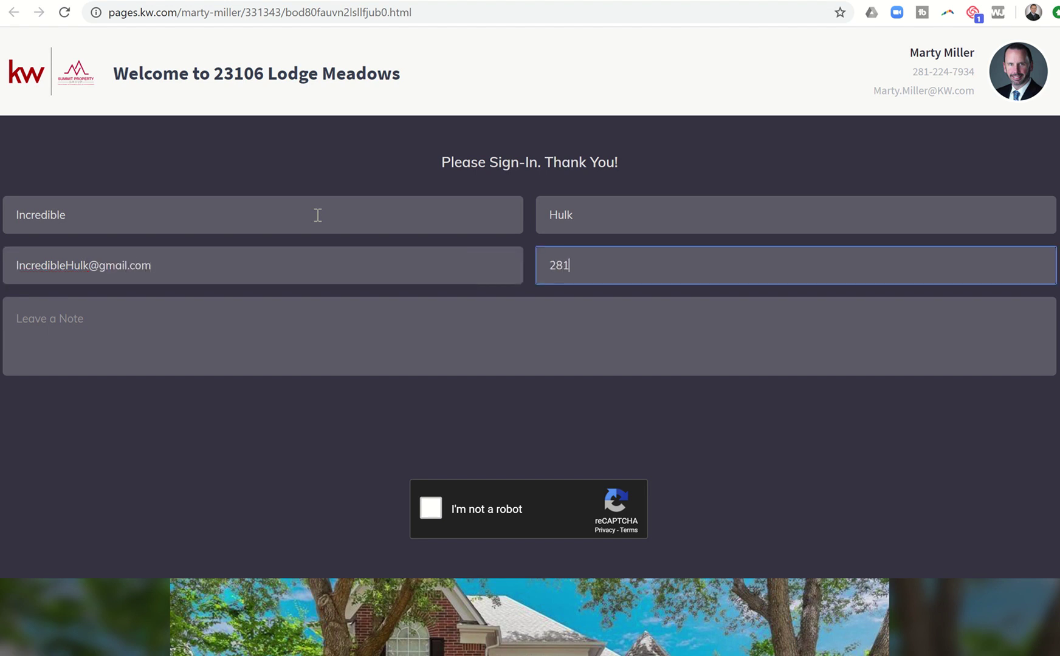
pyautogui.write('-555-5555')
# Step: Add the note 'Great house.', pass the reCAPTCHA and send the sign-in
pyautogui.press('Tab')
pyautogui.write('Great house.')
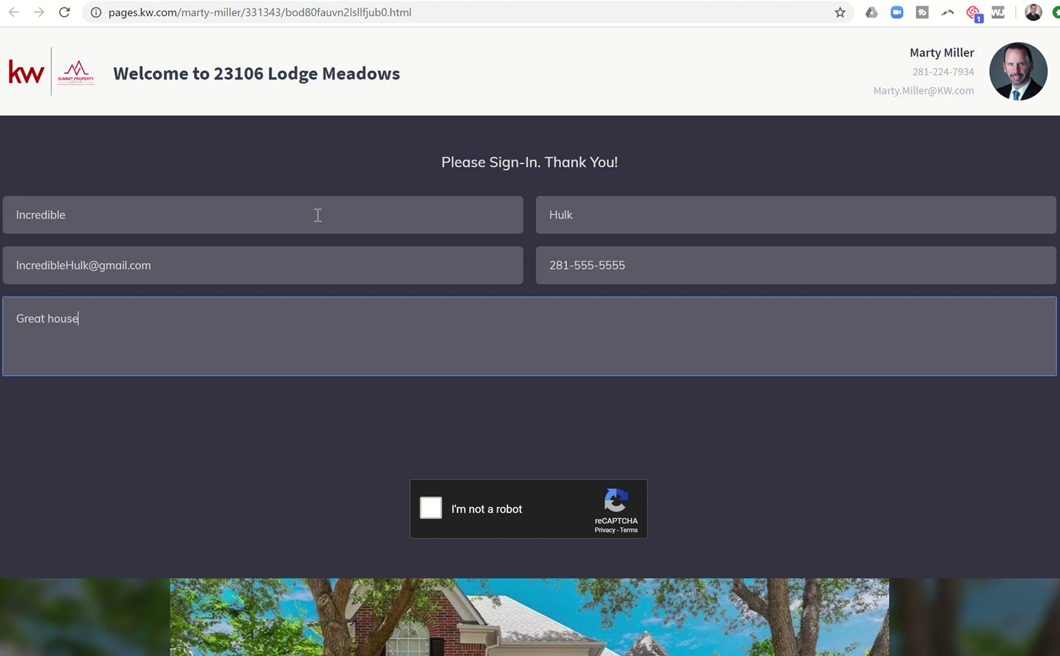
pyautogui.click(430, 508)
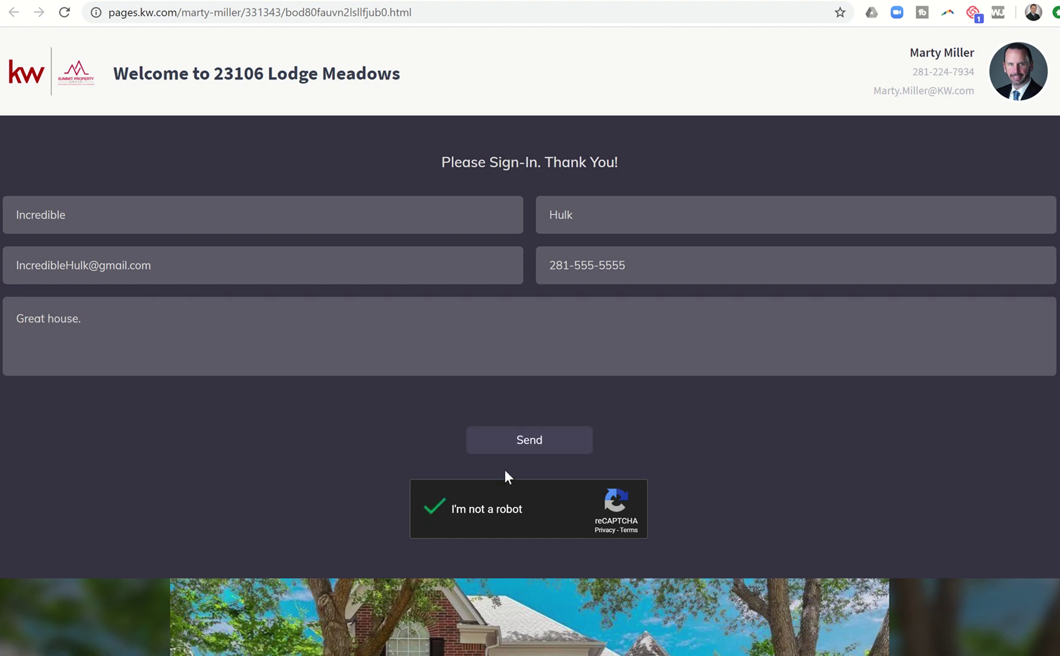
pyautogui.click(528, 449)
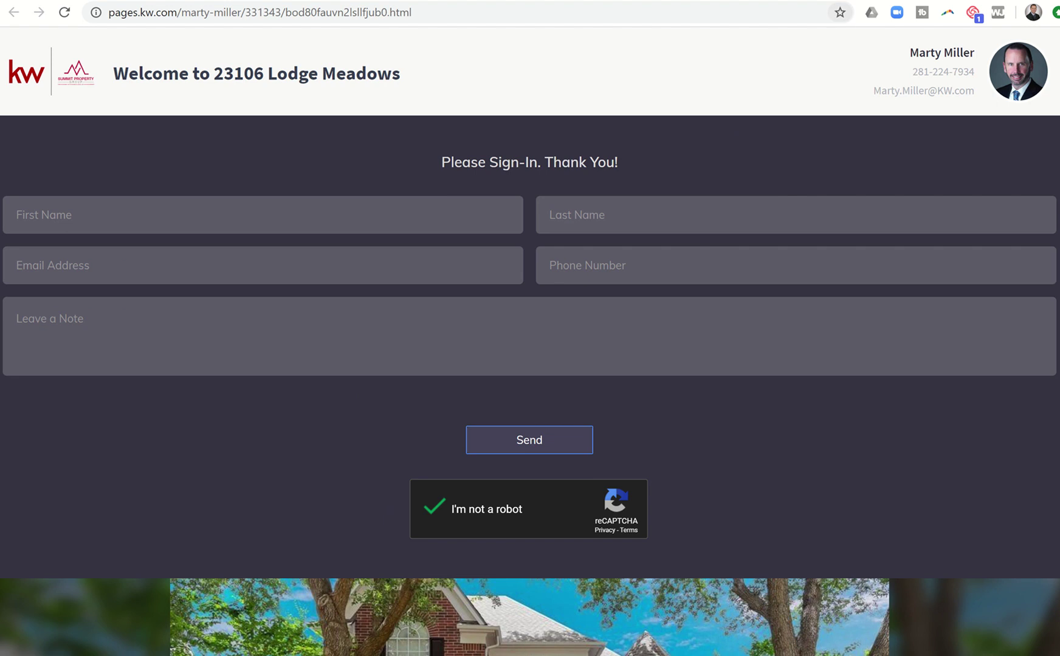
# Step: Go to Command's Contacts list and sort it by Last Contacted
pyautogui.click(844, 1)
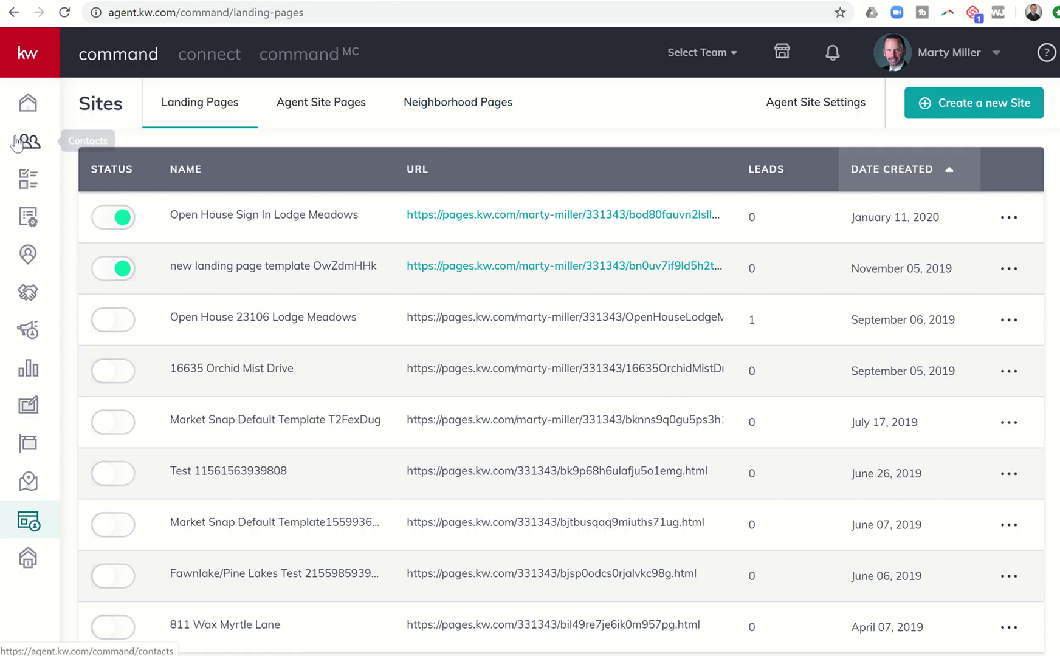
pyautogui.click(28, 151)
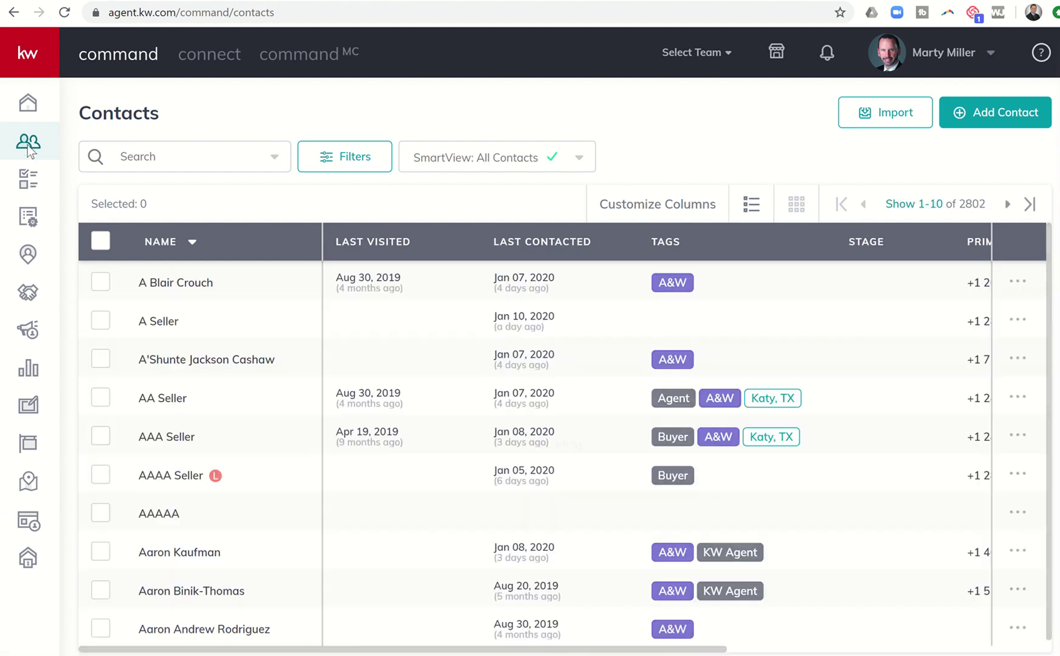
pyautogui.click(394, 243)
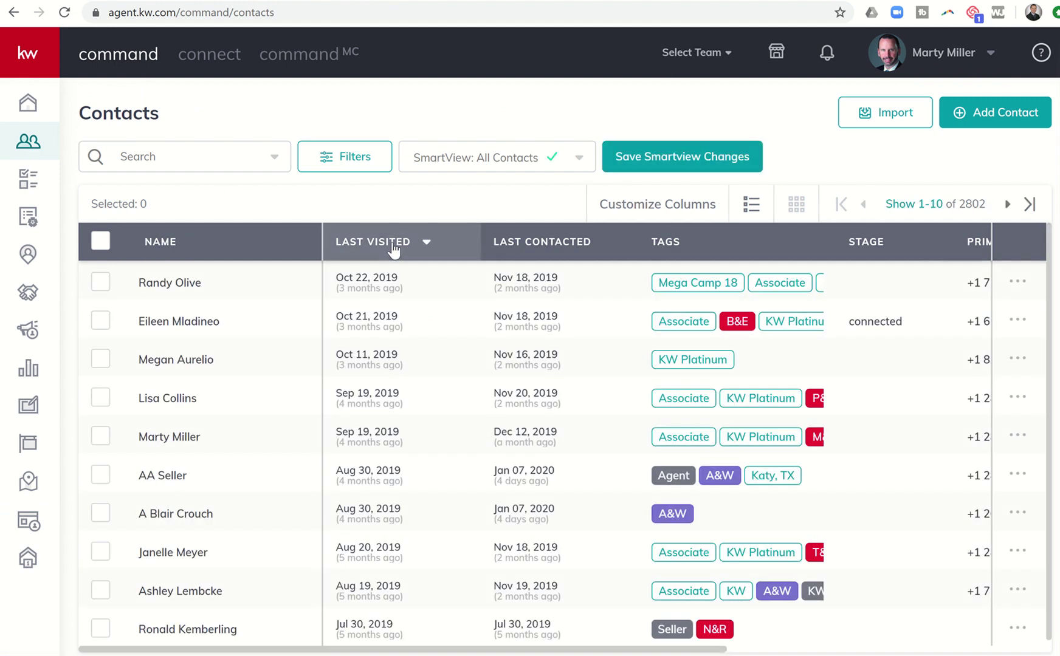
pyautogui.click(393, 246)
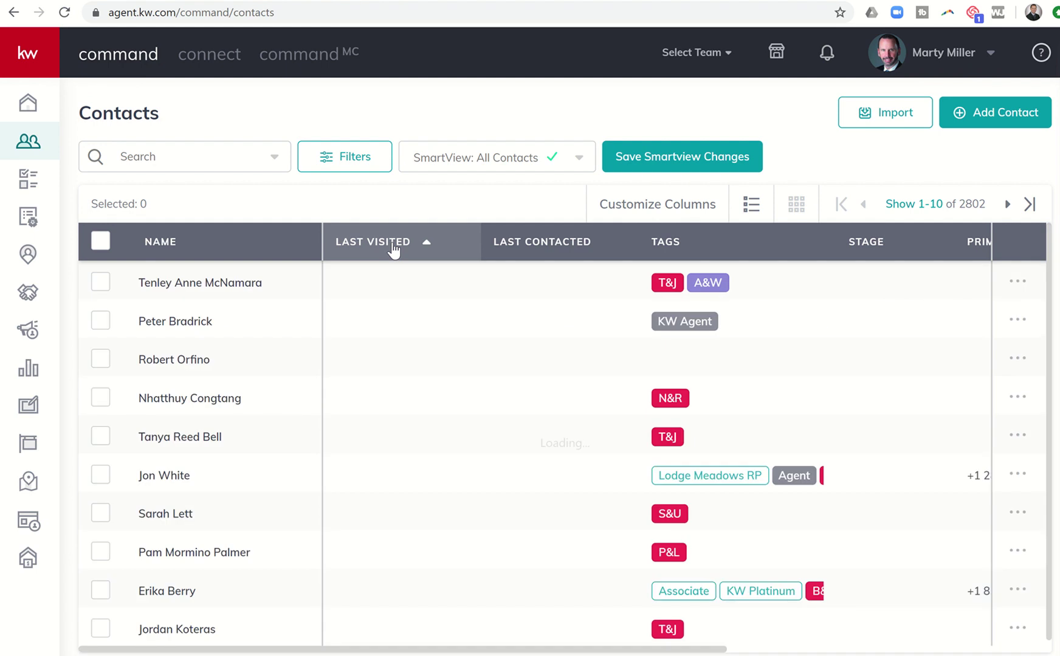
pyautogui.click(393, 246)
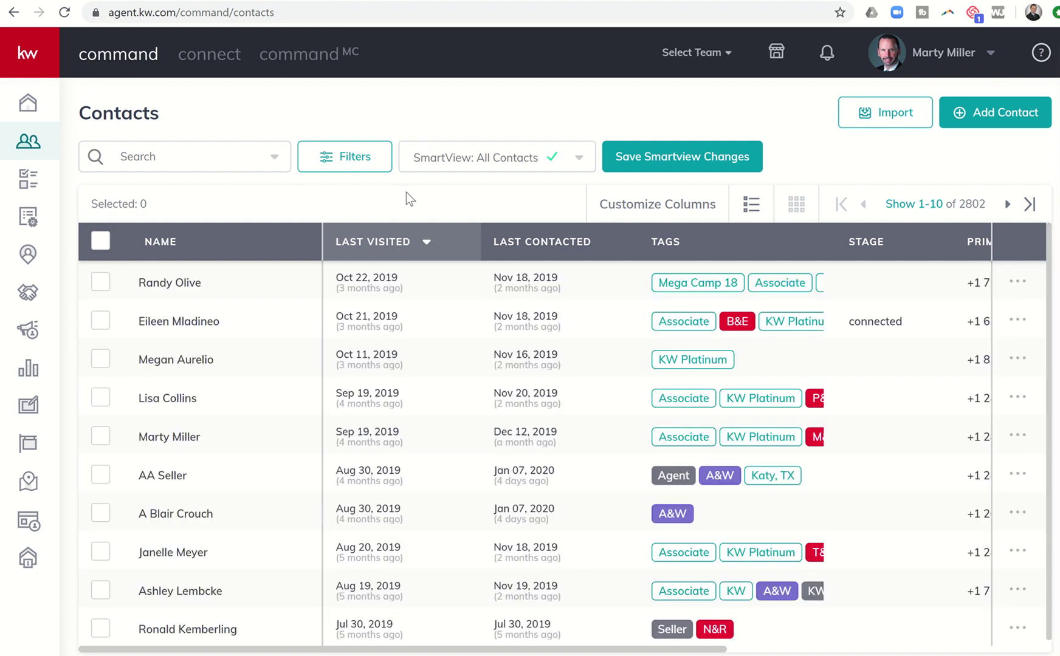
pyautogui.click(507, 246)
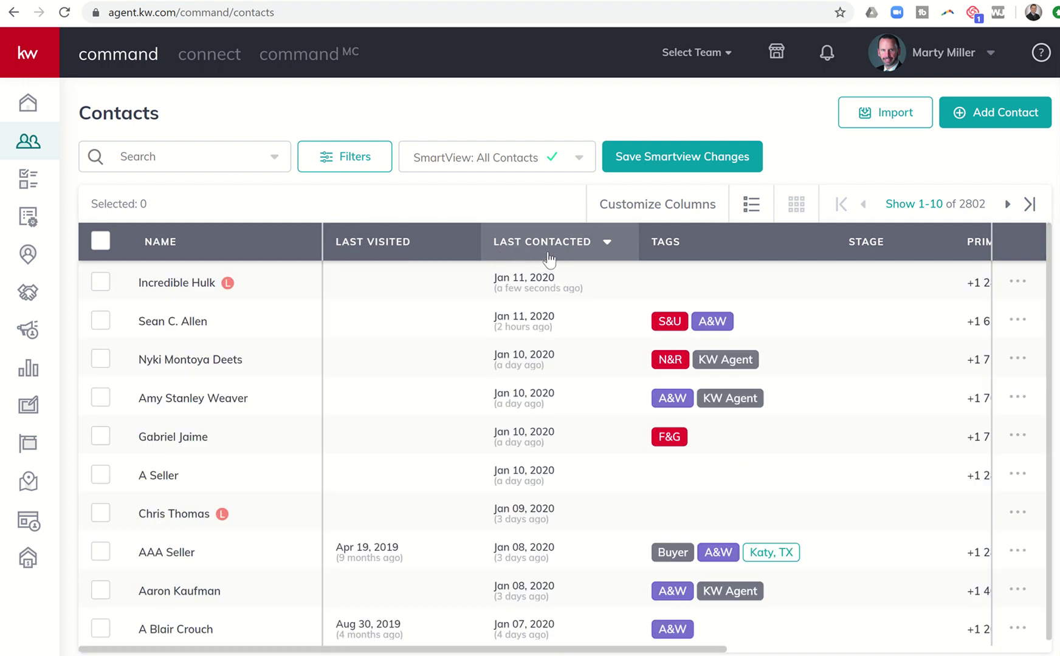
# Step: Open the new test lead's contact record from the top of the list
pyautogui.click(397, 249)
pyautogui.click(458, 172)
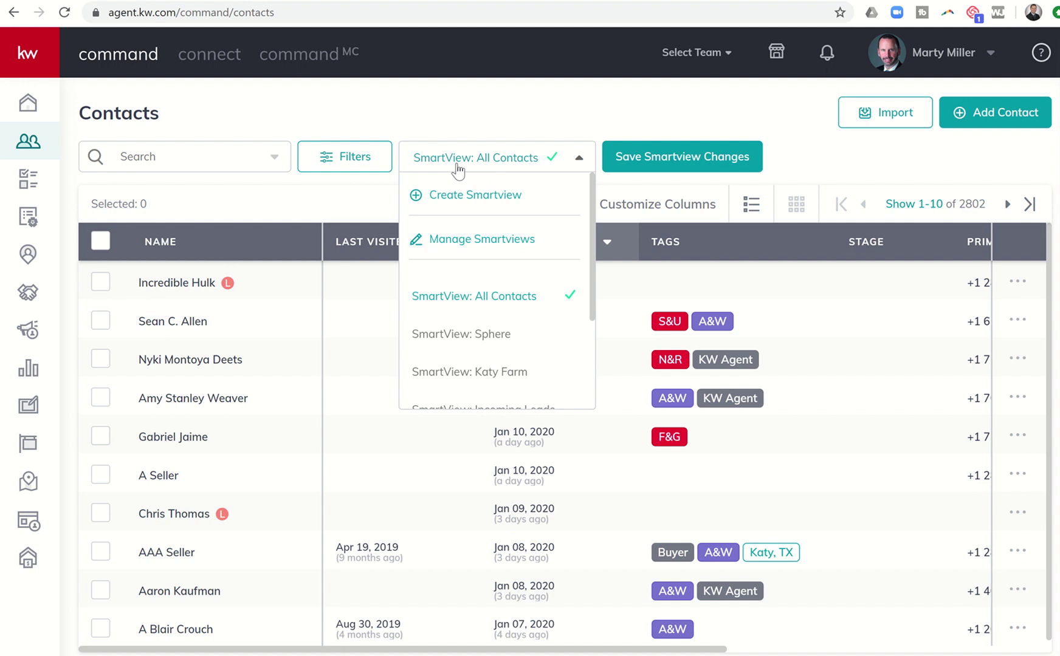
pyautogui.click(458, 172)
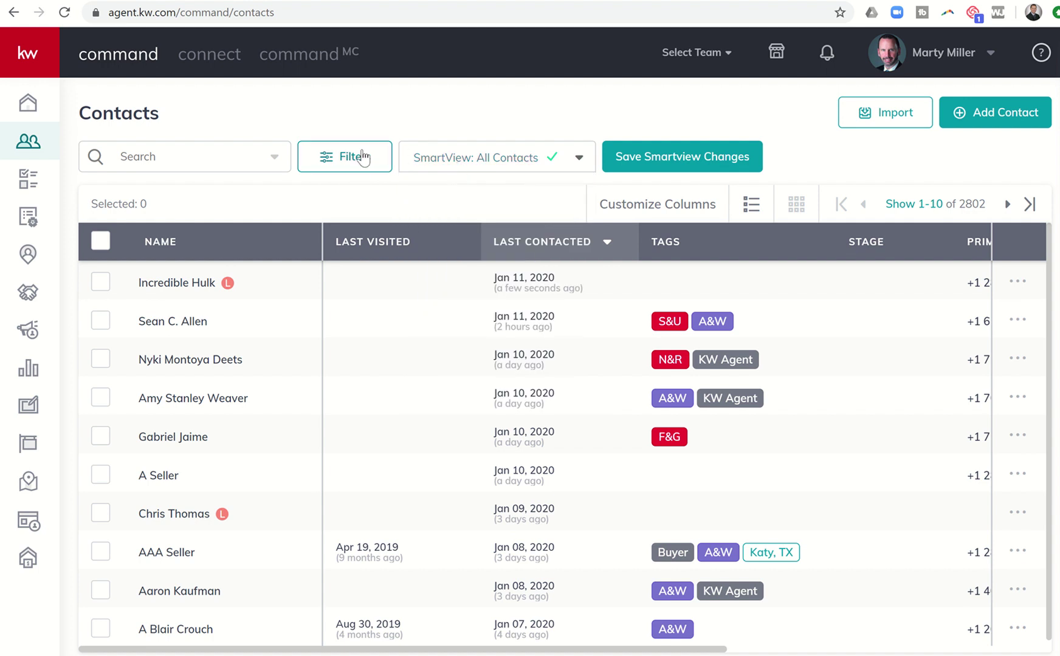
pyautogui.click(192, 287)
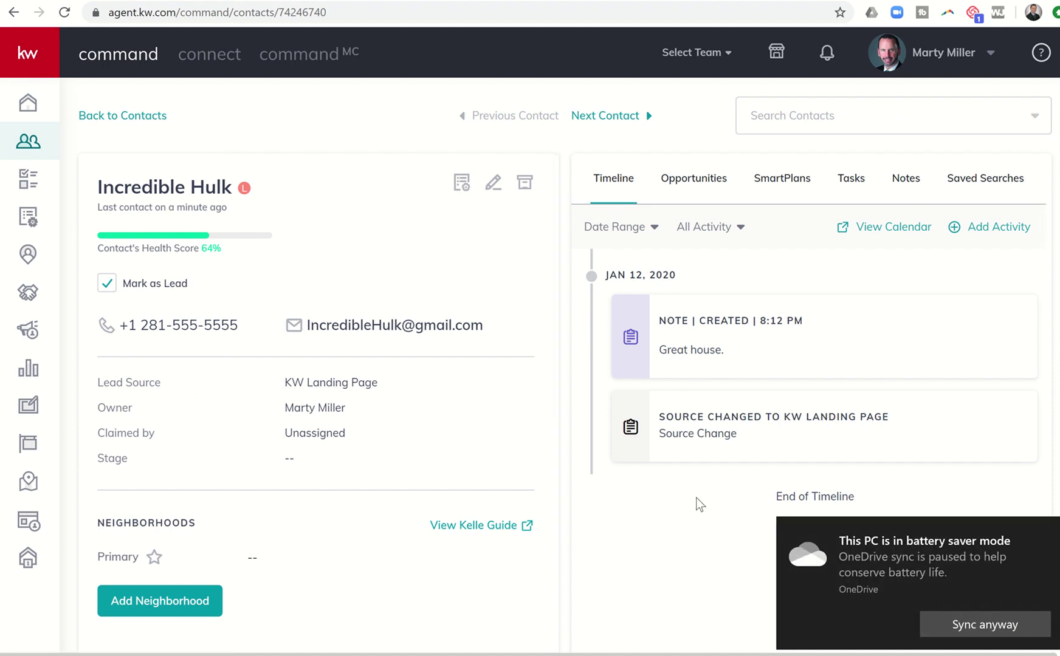
pyautogui.scroll(-5, 388, 400)
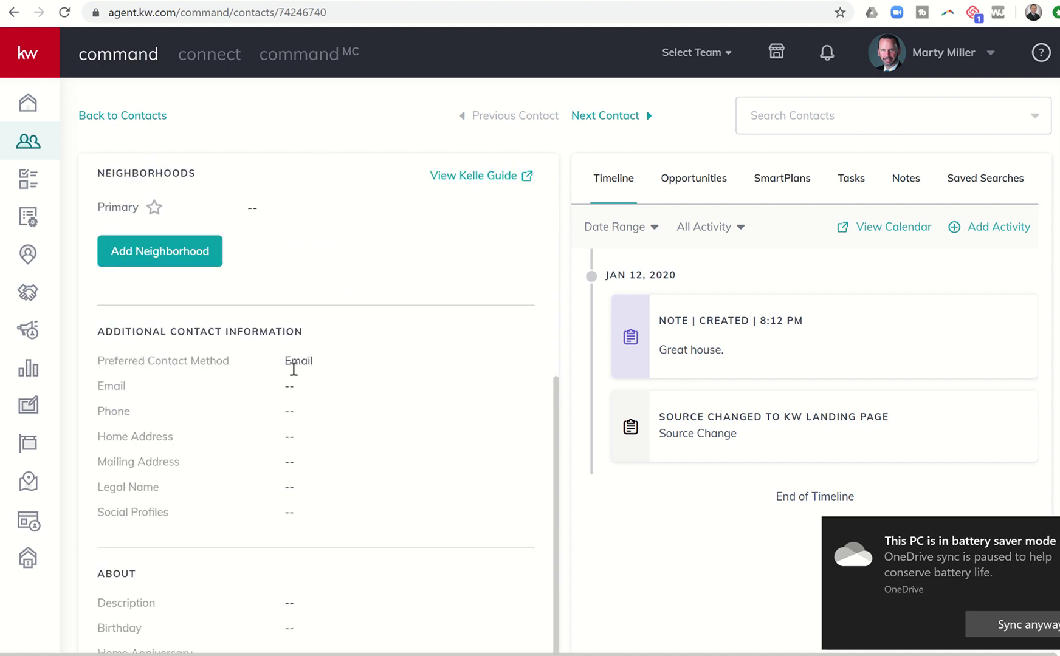
pyautogui.scroll(-3, 302, 372)
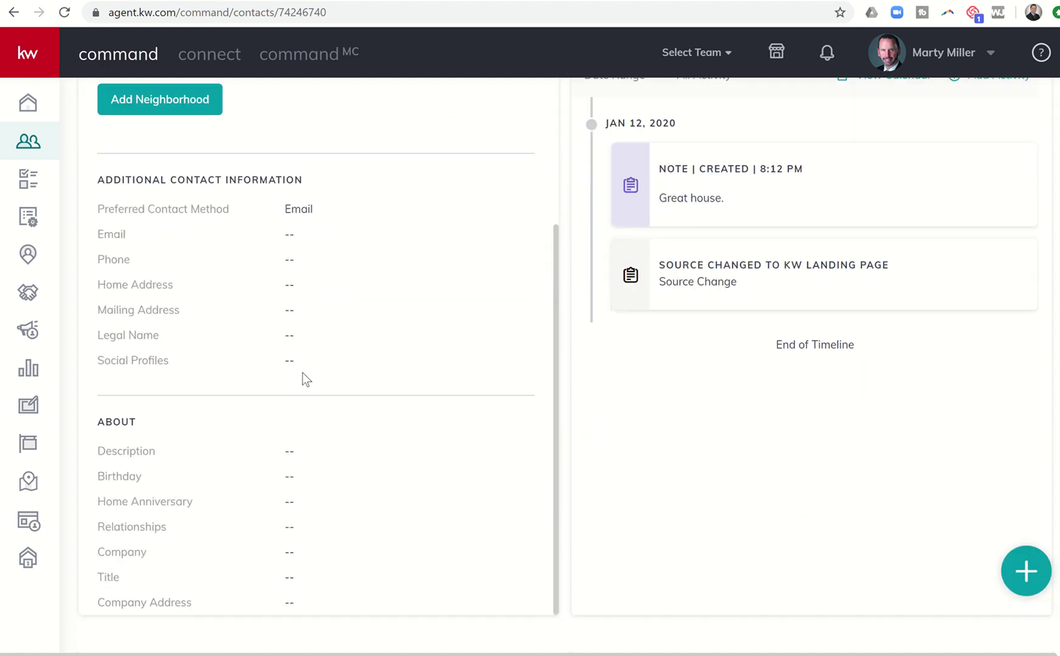
pyautogui.scroll(5, 302, 373)
pyautogui.scroll(-4, 302, 373)
pyautogui.scroll(3, 302, 373)
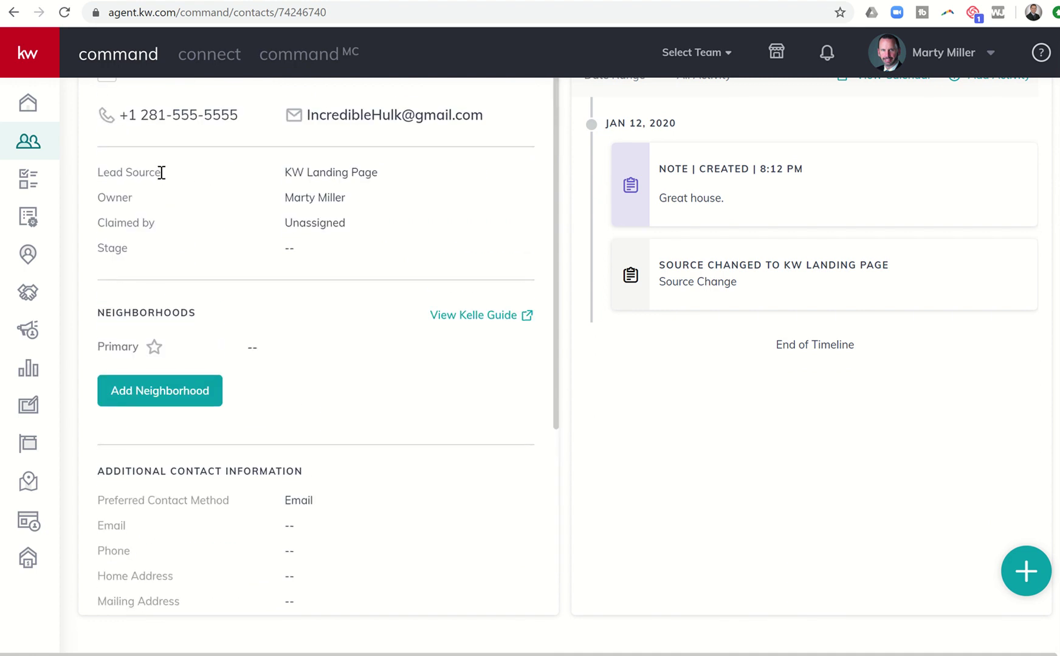
pyautogui.scroll(1, 293, 169)
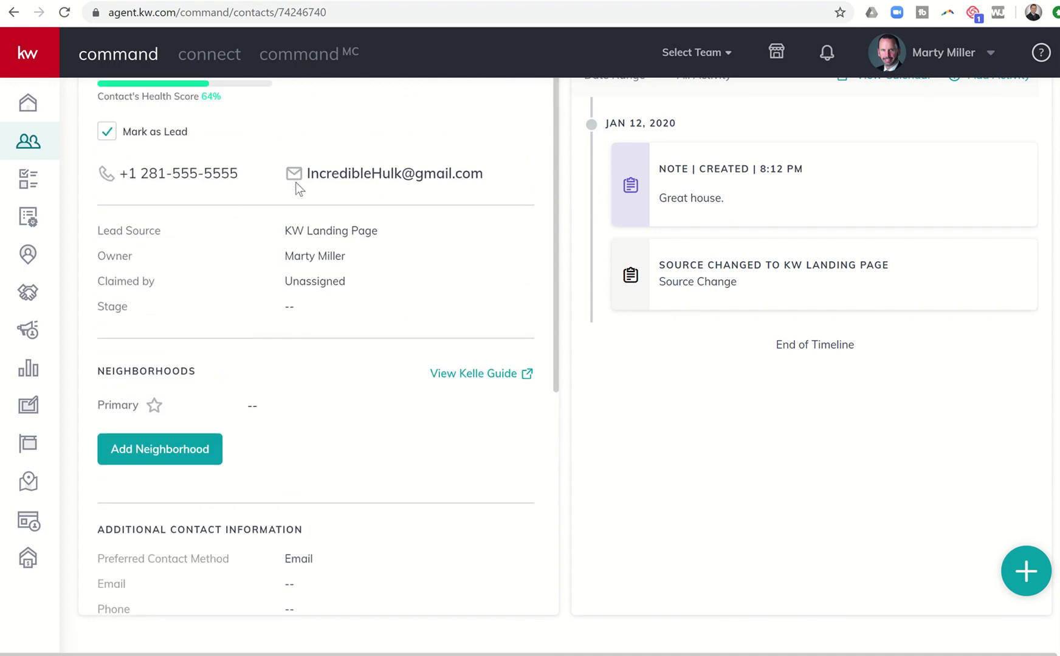
pyautogui.scroll(1, 389, 233)
pyautogui.scroll(1, 392, 255)
pyautogui.scroll(1, 390, 374)
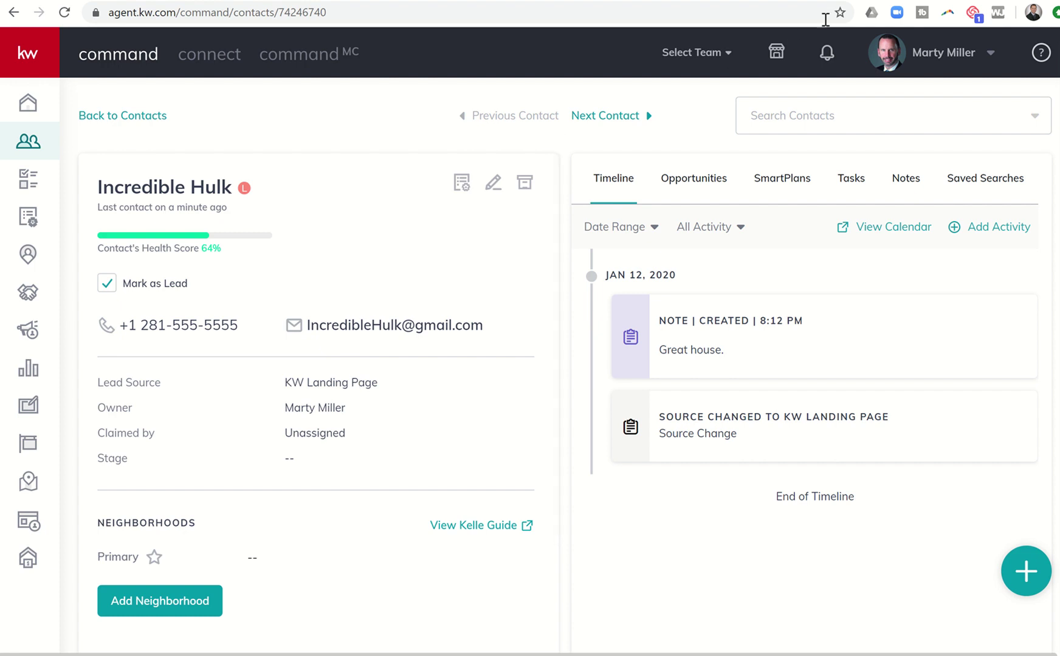
pyautogui.click(912, 1)
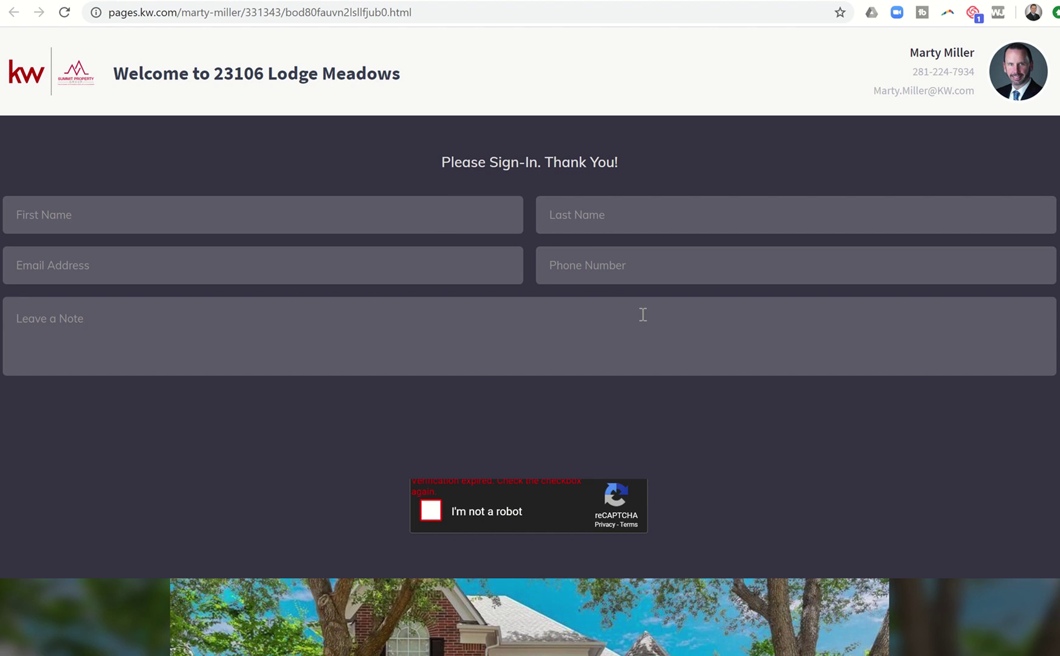
pyautogui.scroll(-7, 520, 306)
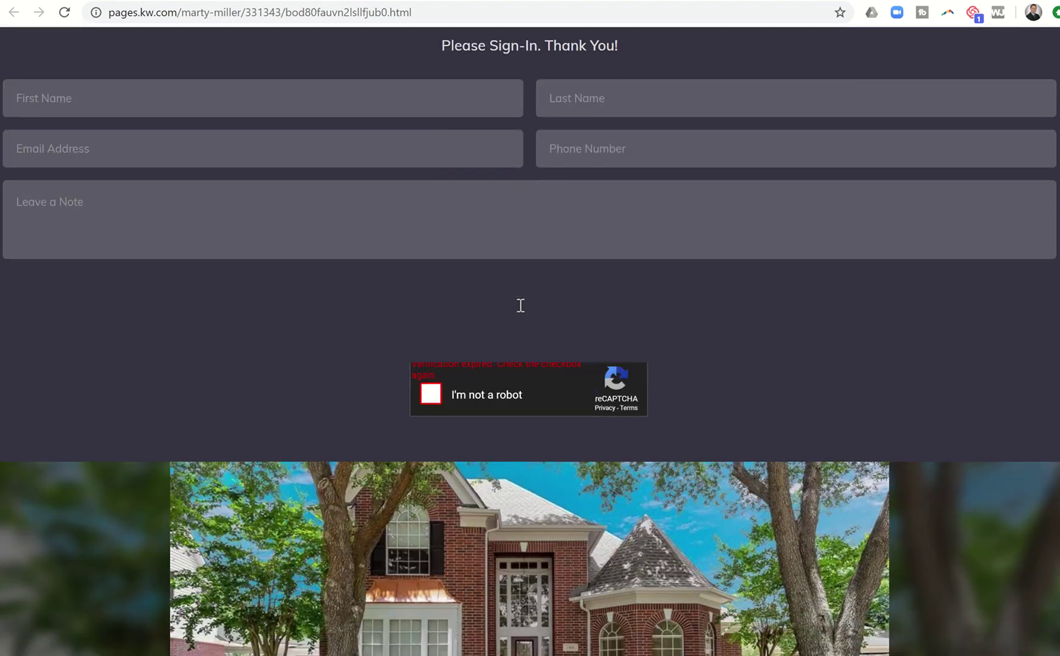
pyautogui.scroll(-7, 519, 304)
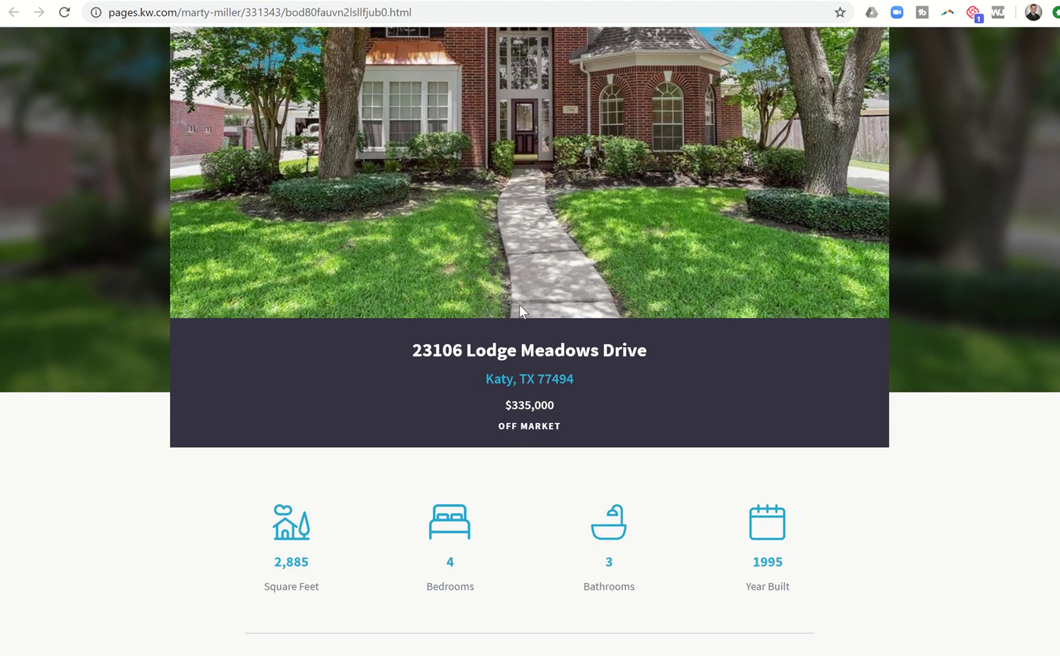
pyautogui.scroll(-9, 519, 312)
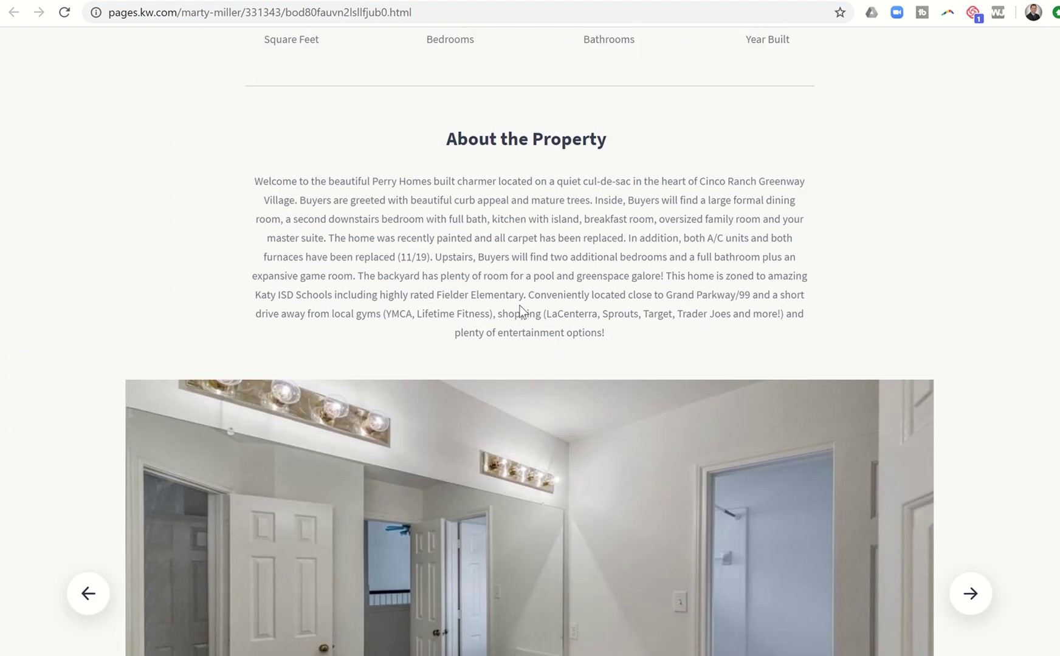
pyautogui.scroll(-10, 518, 305)
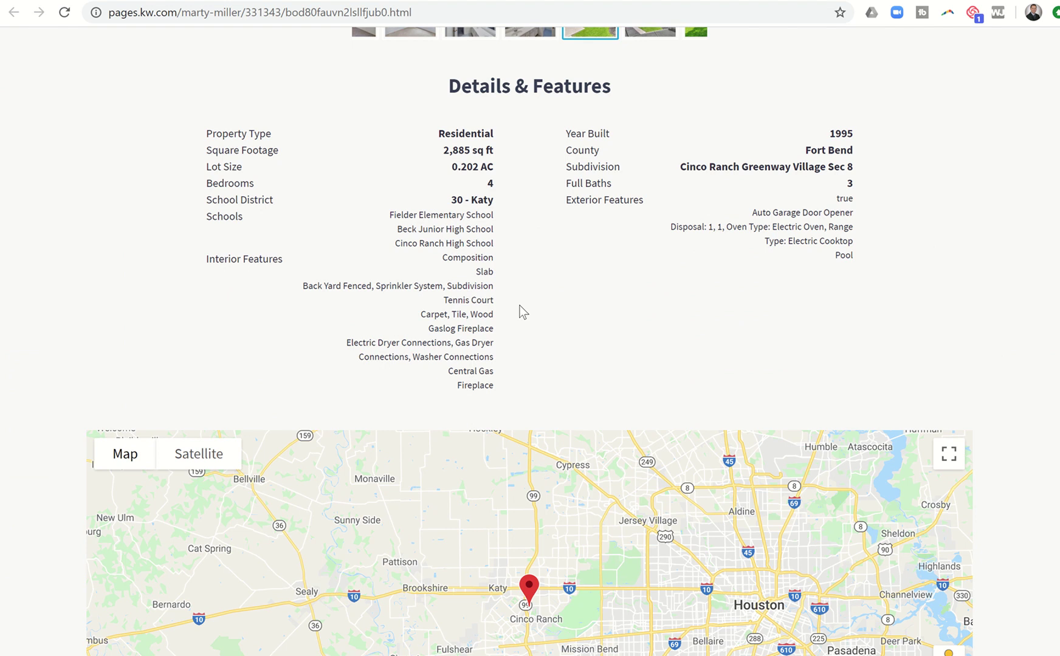
pyautogui.scroll(-10, 519, 312)
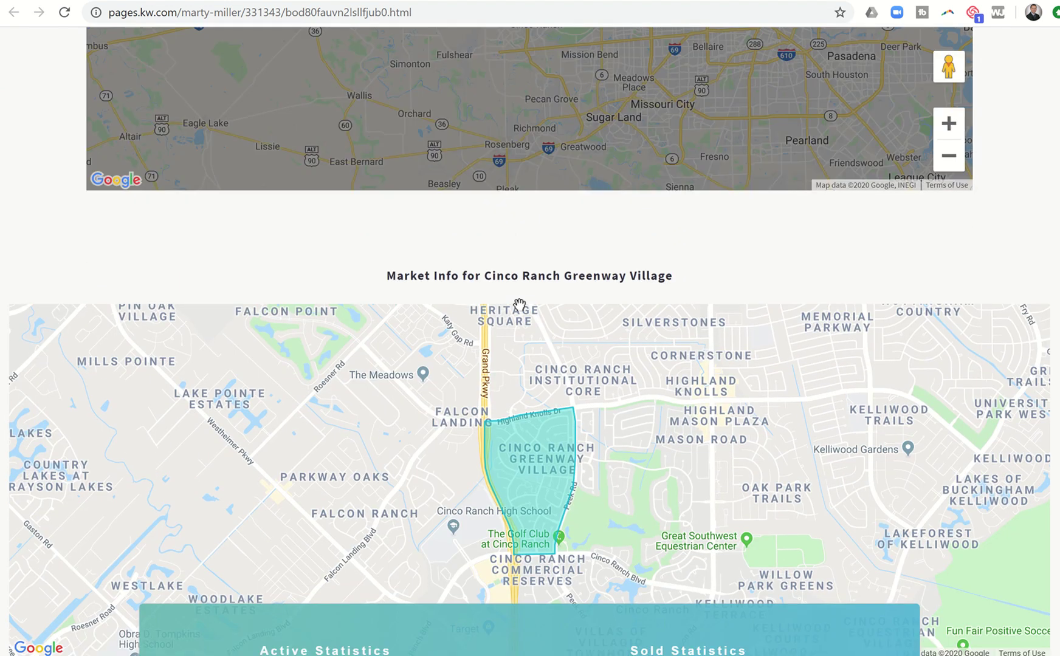
pyautogui.scroll(-7, 520, 304)
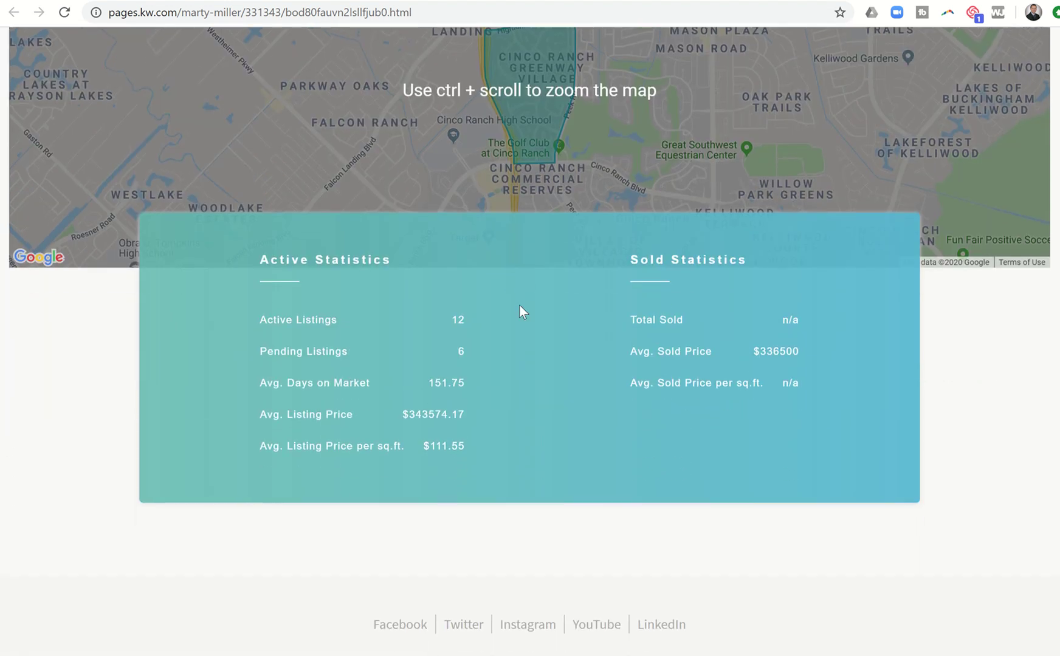
pyautogui.scroll(-5, 520, 308)
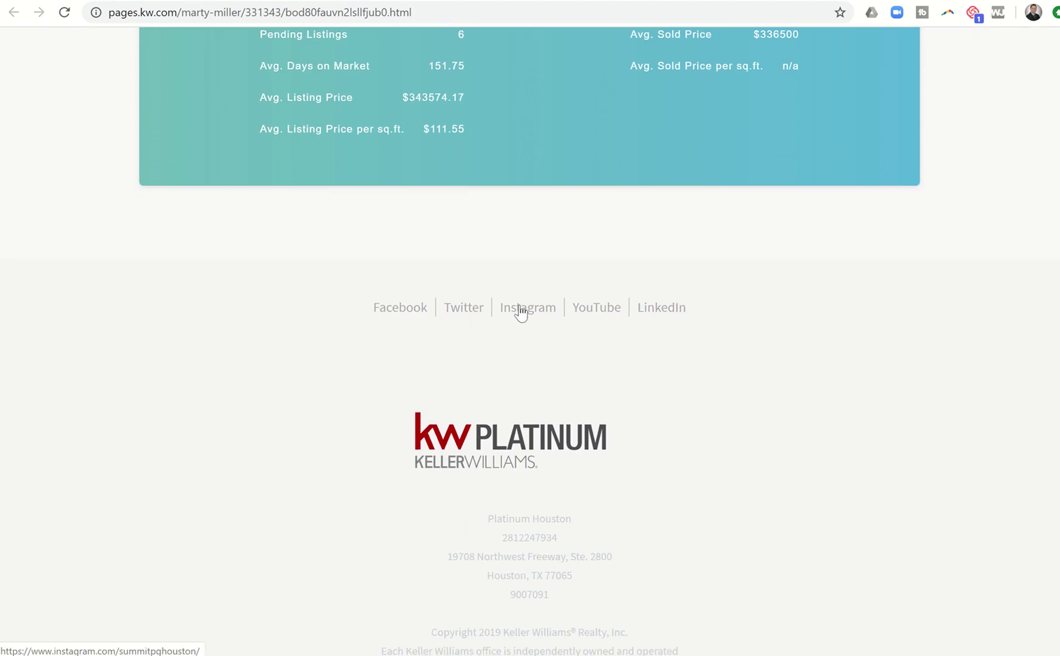
pyautogui.scroll(12, 521, 311)
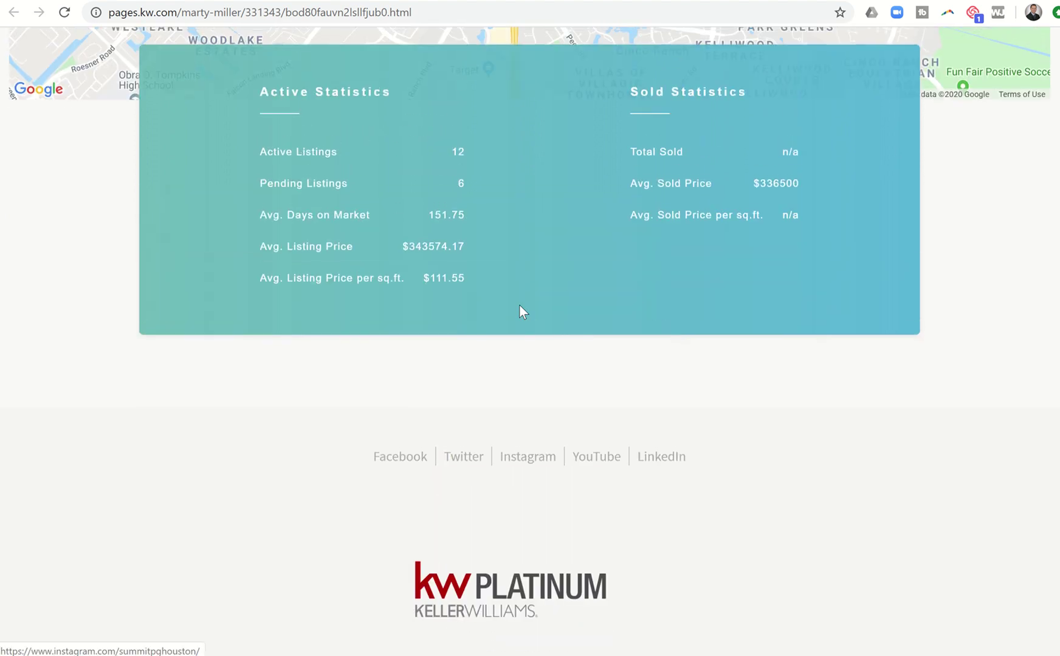
pyautogui.scroll(16, 521, 310)
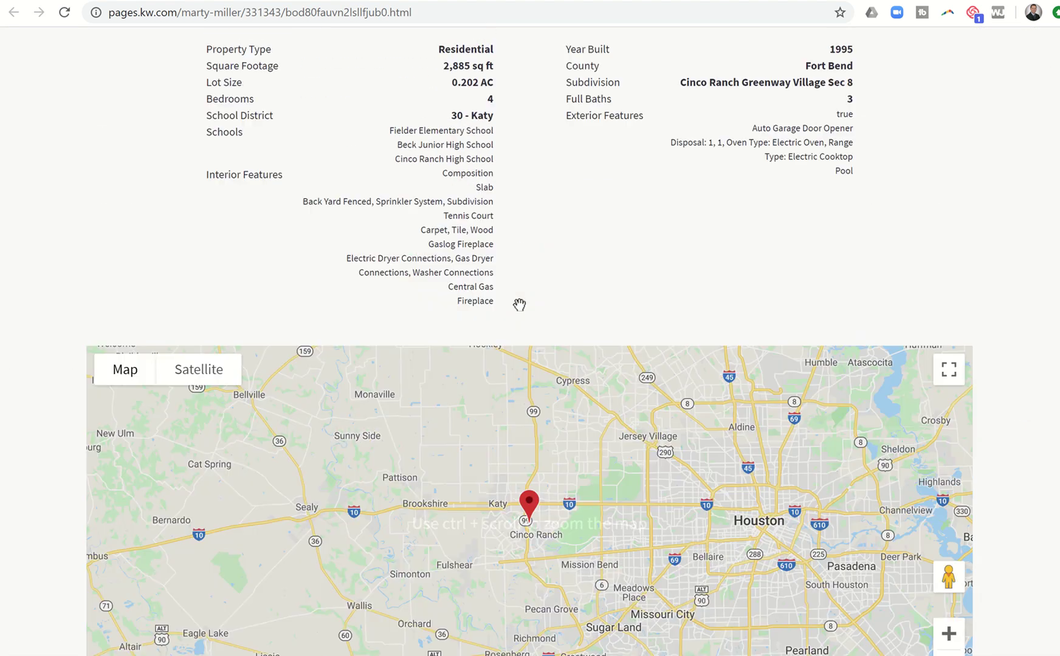
pyautogui.scroll(14, 520, 306)
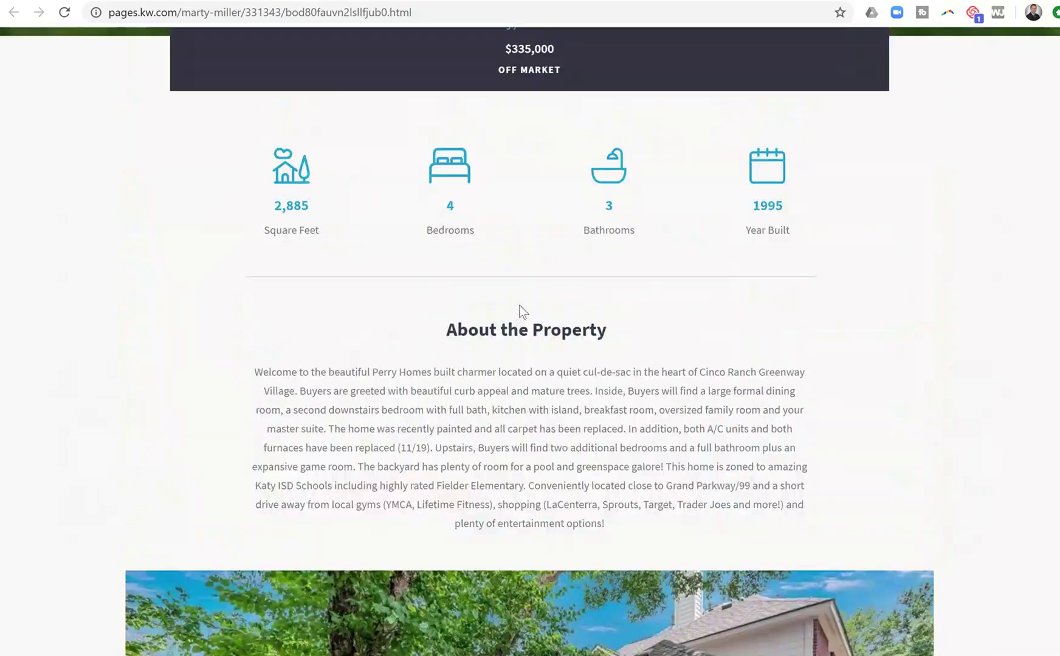
pyautogui.scroll(11, 520, 311)
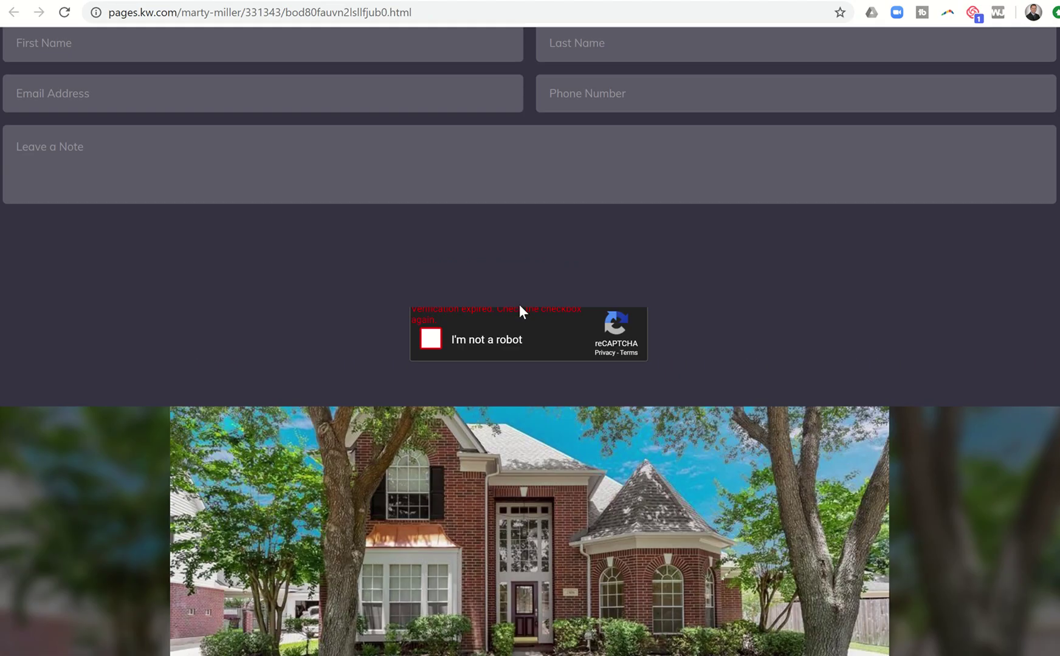